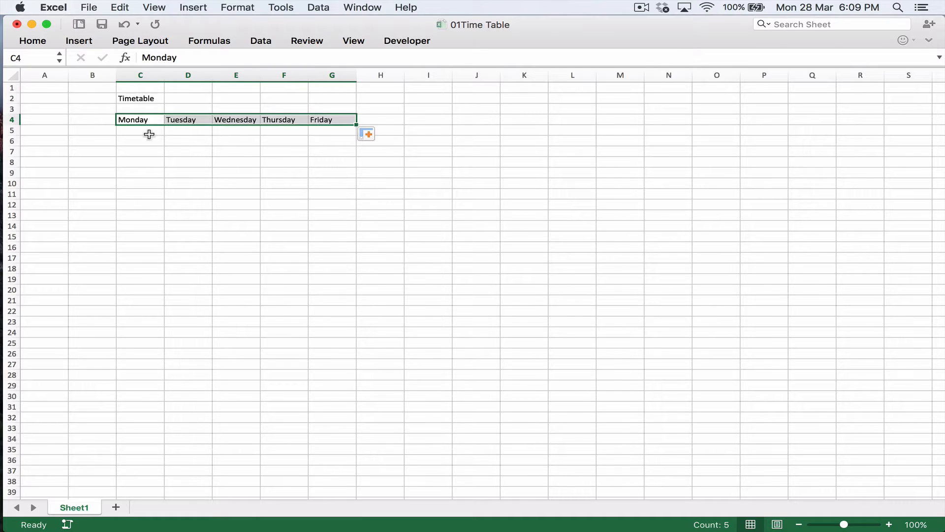
Step: Enter the row label Lesson 1 in cell B5 with its time 8:40 in B6
{"action": "left_click", "coordinate": [85, 131]}
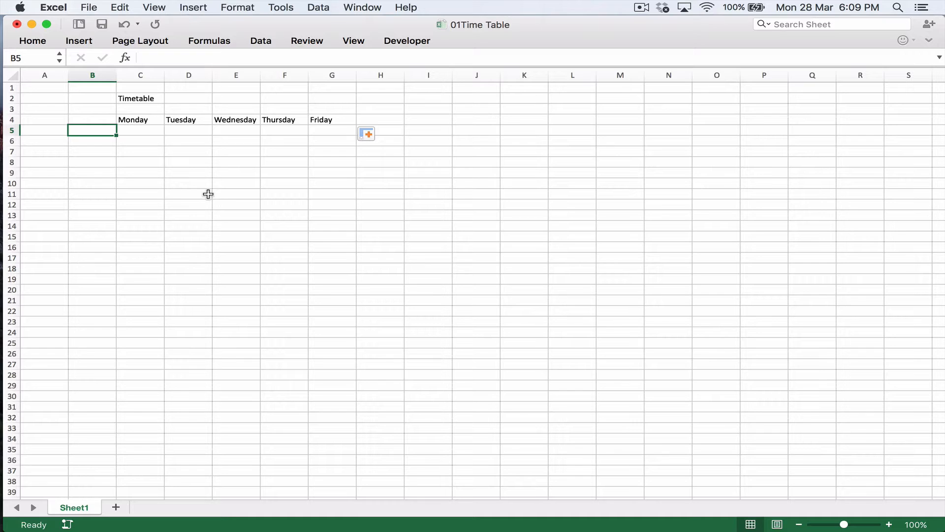
{"action": "type", "text": "Lesson 1"}
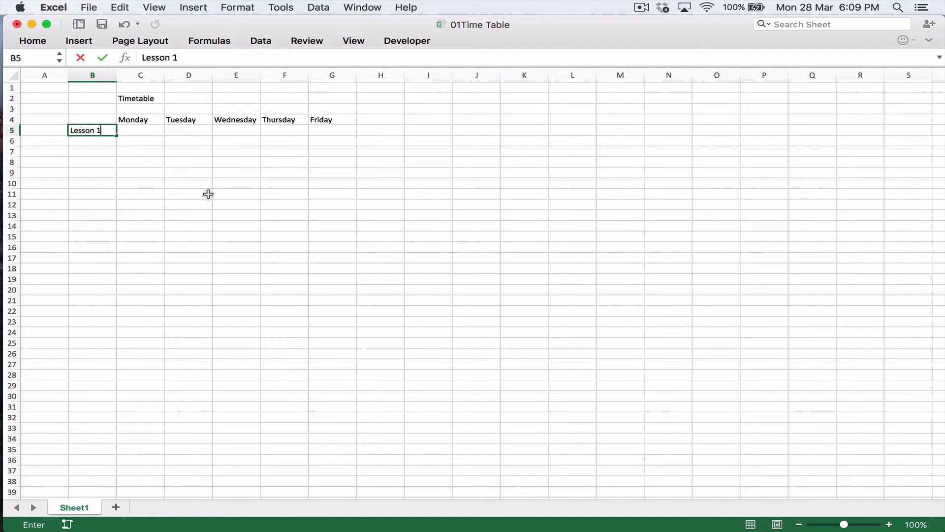
{"action": "key", "text": "Return"}
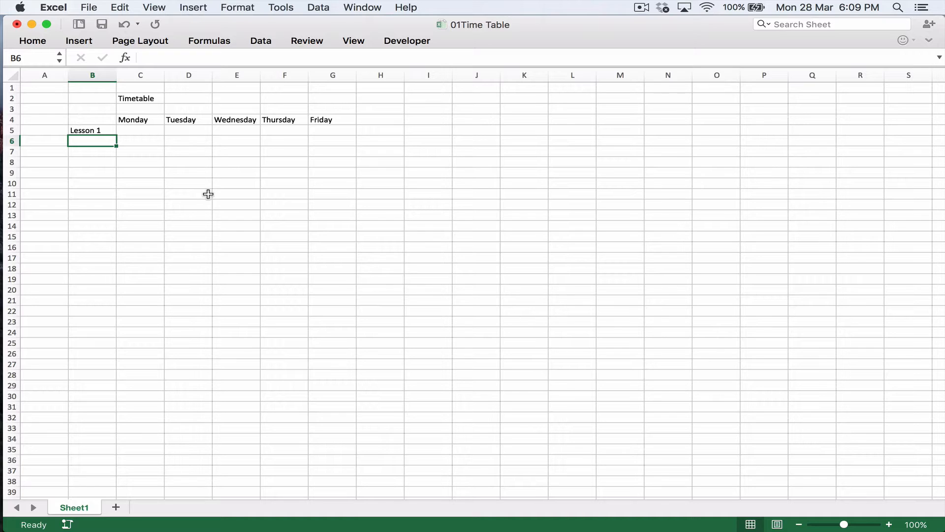
{"action": "type", "text": "8:40"}
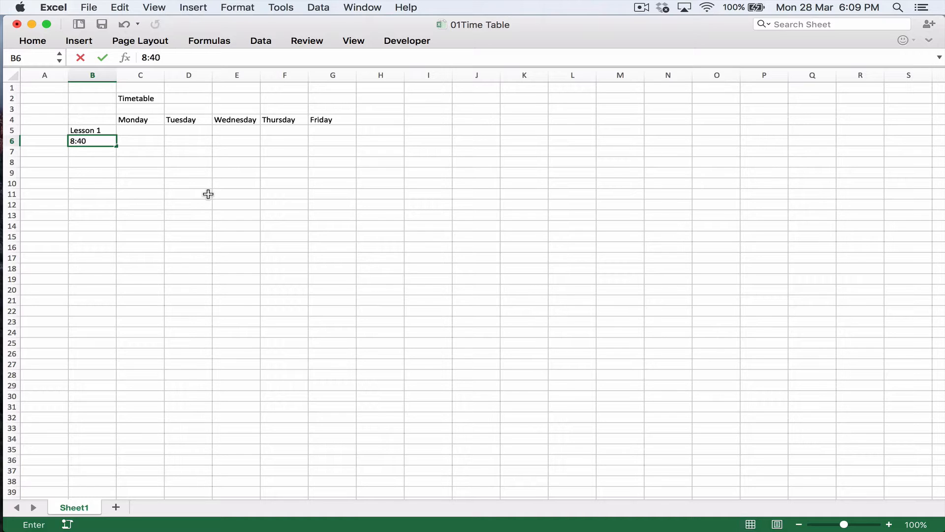
{"action": "key", "text": "Return"}
Step: Add the label Lesson 2 in B7 and its time 9:35 in B8
{"action": "type", "text": "Lesson "}
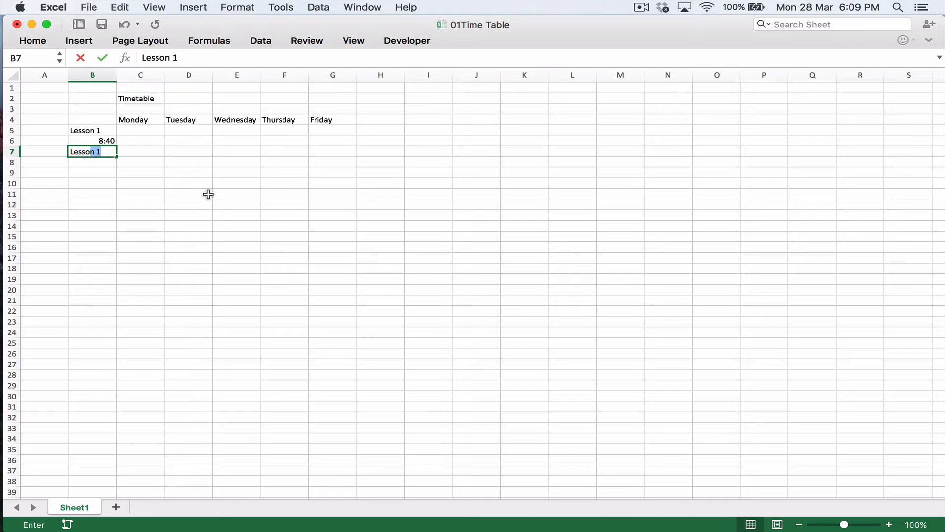
{"action": "type", "text": "2"}
{"action": "key", "text": "Return"}
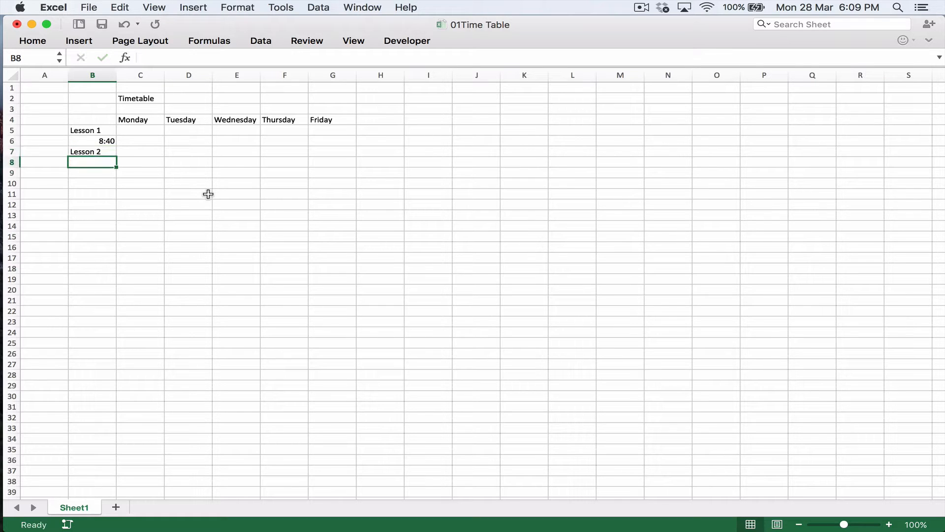
{"action": "type", "text": "8"}
{"action": "key", "text": "BackSpace"}
{"action": "type", "text": "9"}
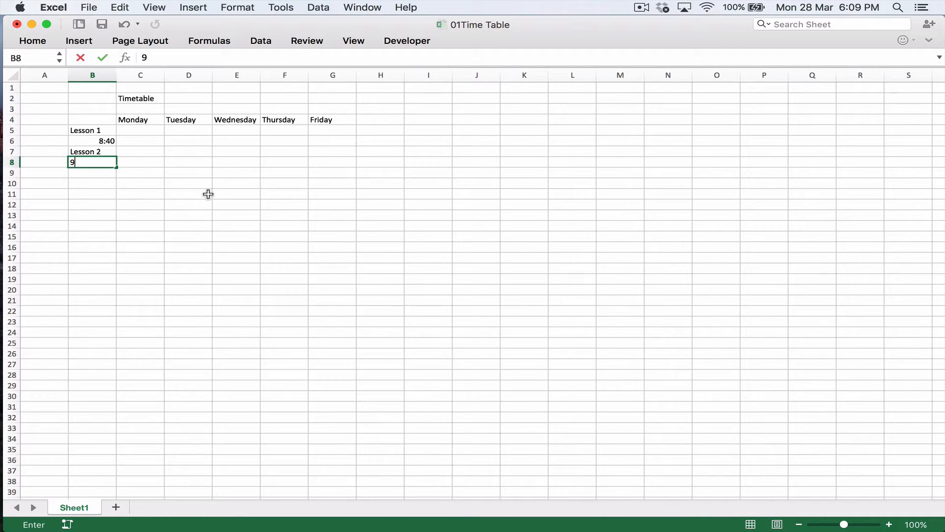
{"action": "type", "text": ":35"}
{"action": "key", "text": "Return"}
Step: Add the label Recess in B9 and its time 10:25 in B10
{"action": "type", "text": "Recess"}
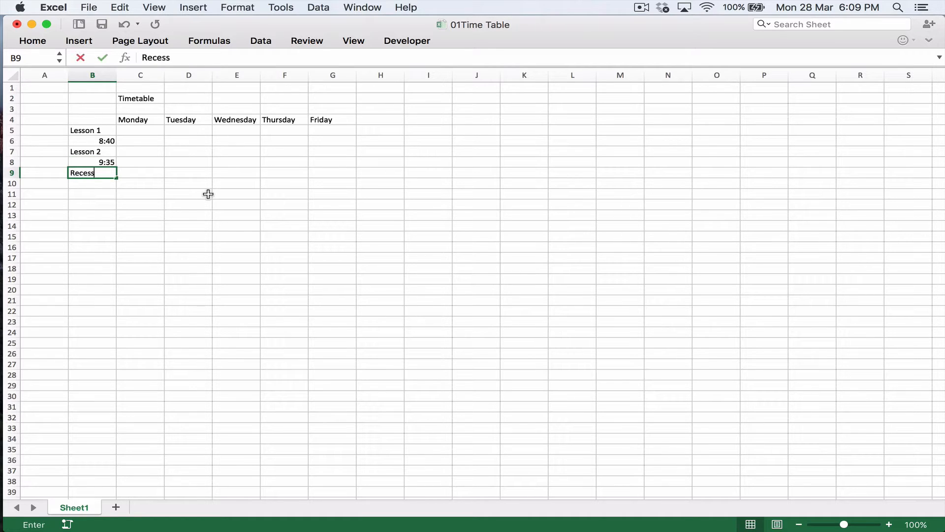
{"action": "key", "text": "Return"}
{"action": "type", "text": "10:25"}
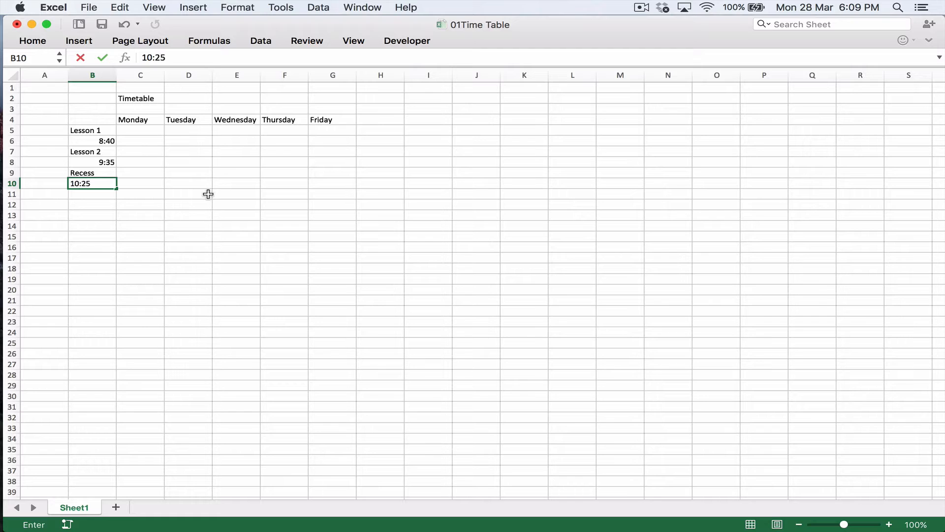
{"action": "key", "text": "Return"}
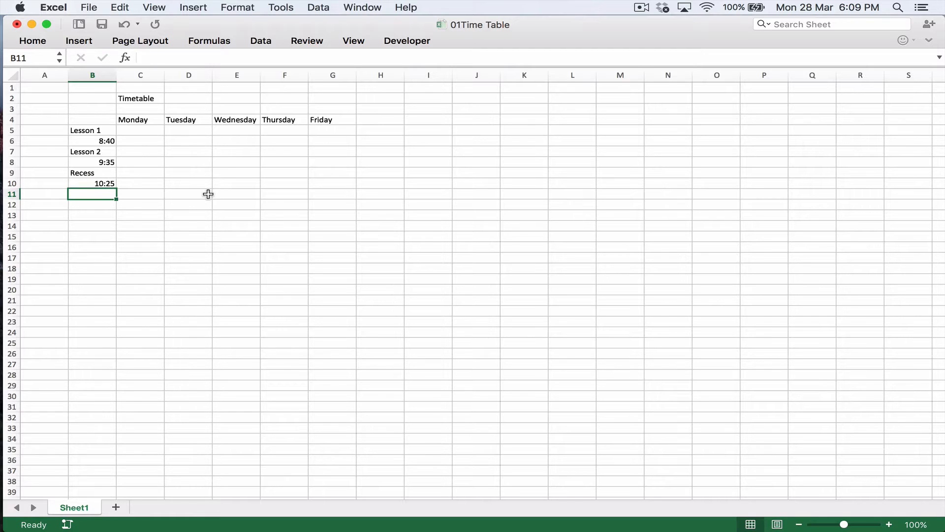
Step: Add the label Lesson 3 in B11 and its time 10:50 in B12
{"action": "type", "text": "Lesson"}
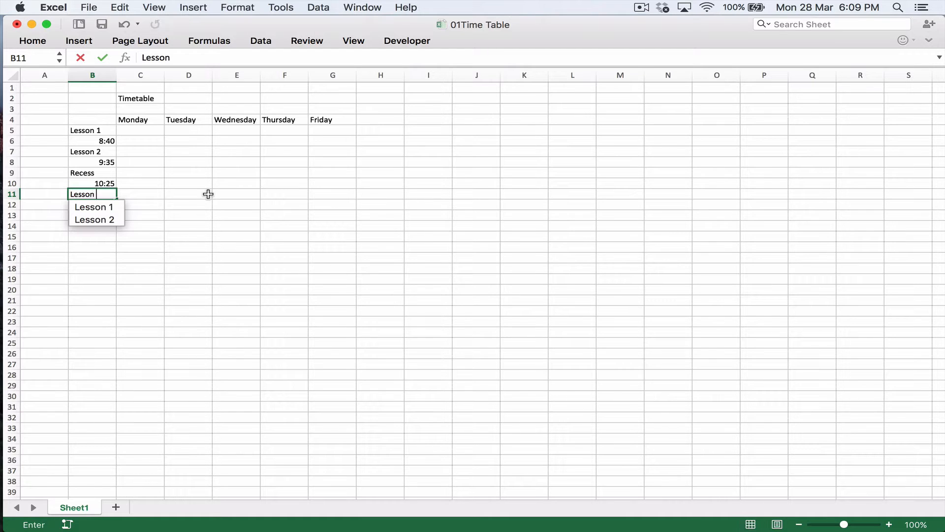
{"action": "type", "text": " 3"}
{"action": "key", "text": "Return"}
{"action": "type", "text": "10:50"}
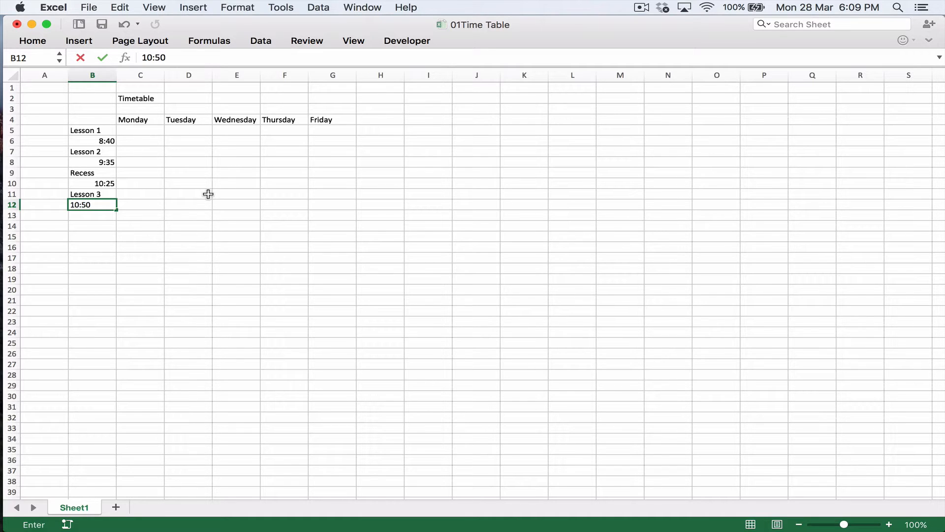
{"action": "key", "text": "Return"}
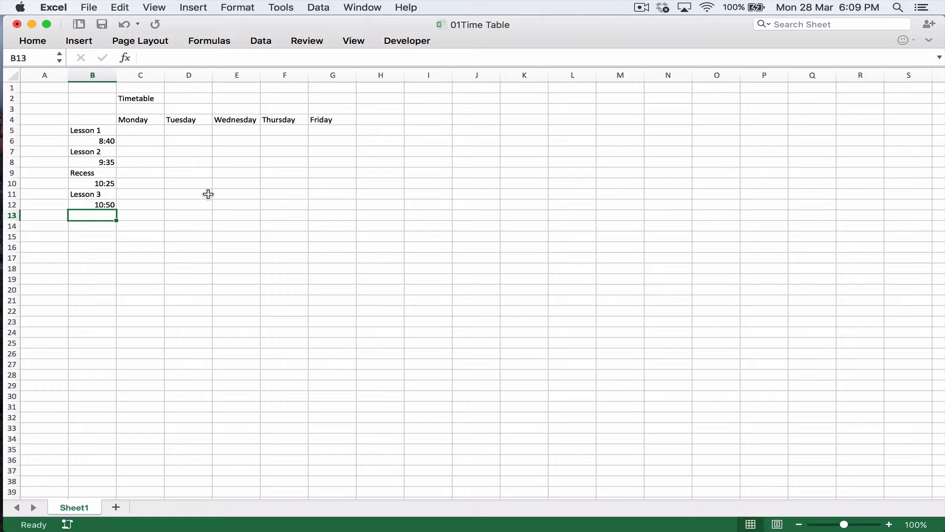
Step: Add the label Lesson 4 in B13 and its time 11:40 in B14
{"action": "type", "text": "Lesson 4"}
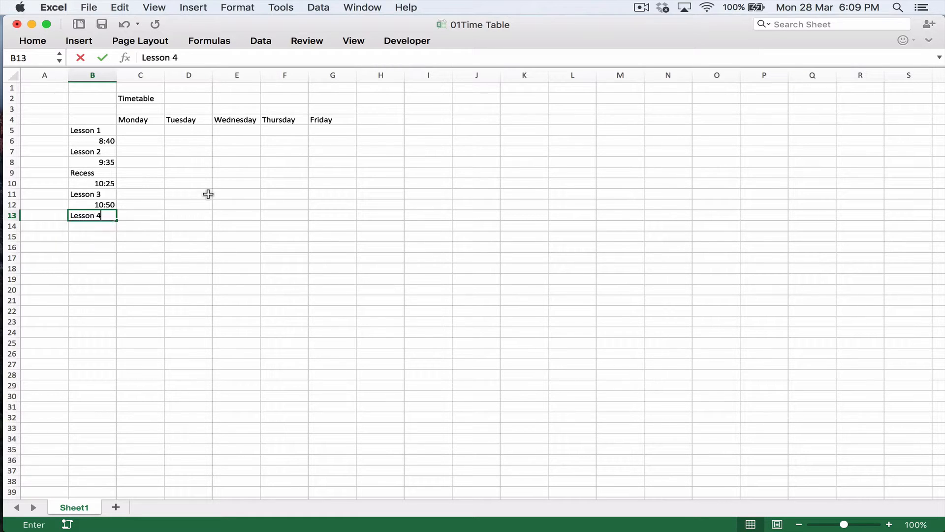
{"action": "key", "text": "Return"}
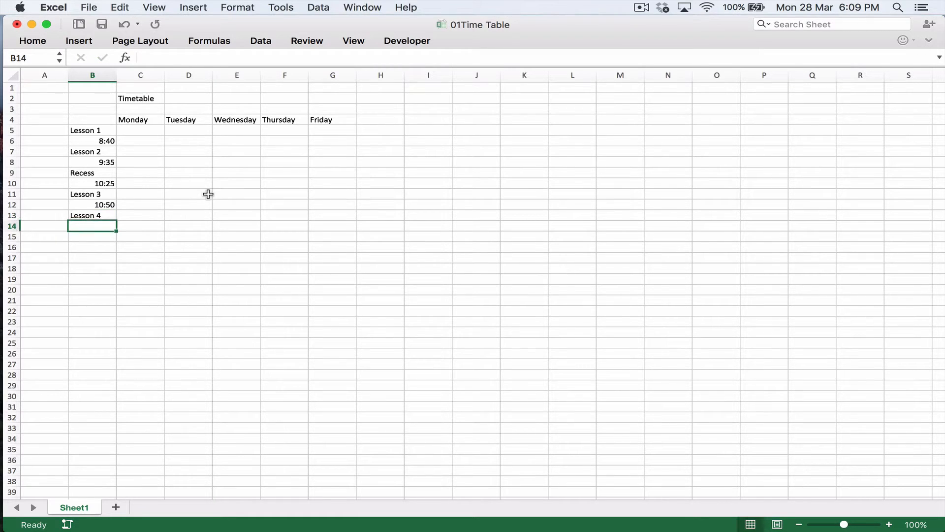
{"action": "type", "text": "11:"}
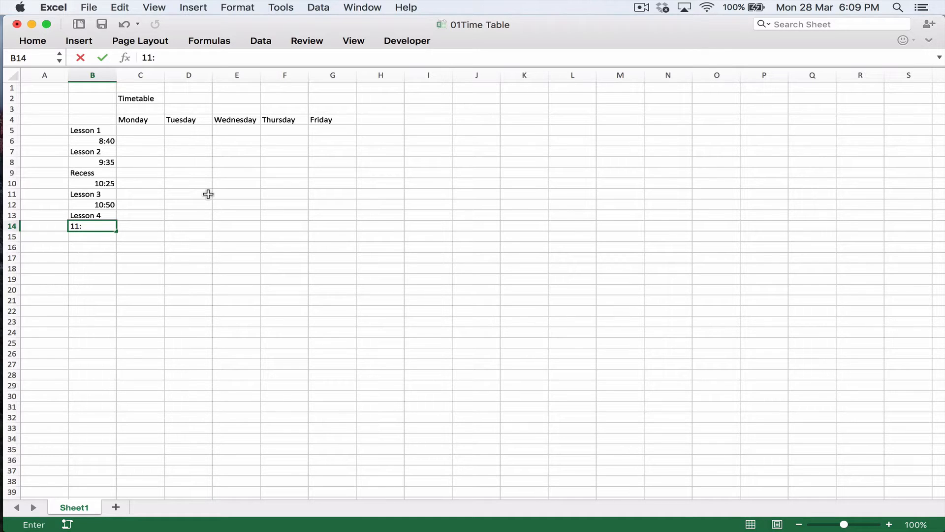
{"action": "type", "text": "40"}
{"action": "key", "text": "Return"}
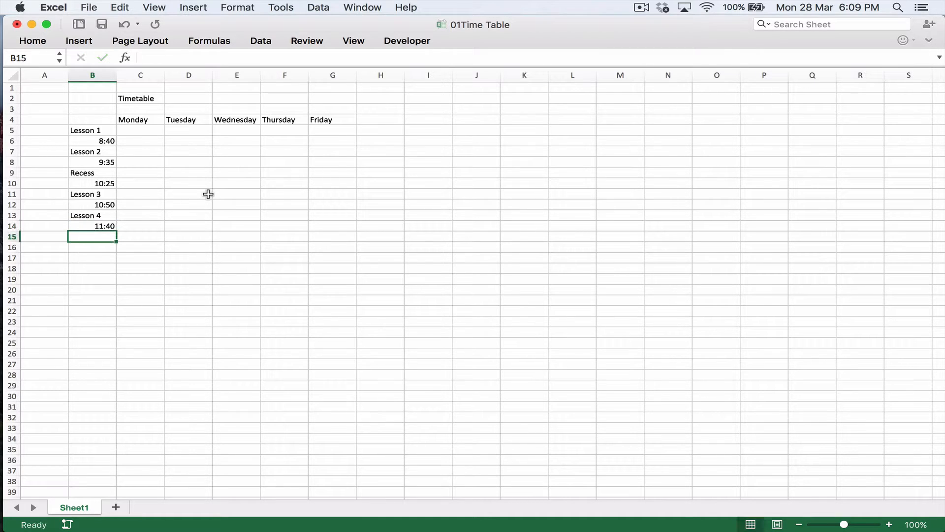
Step: Add the label Lesson 5 in B15 and its time 12:30 in B16
{"action": "type", "text": "Lesson 5"}
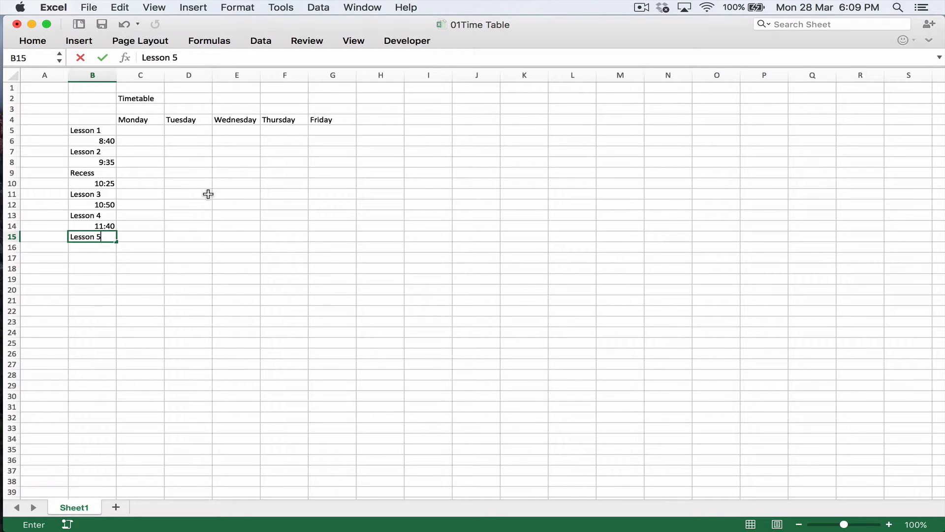
{"action": "key", "text": "Return"}
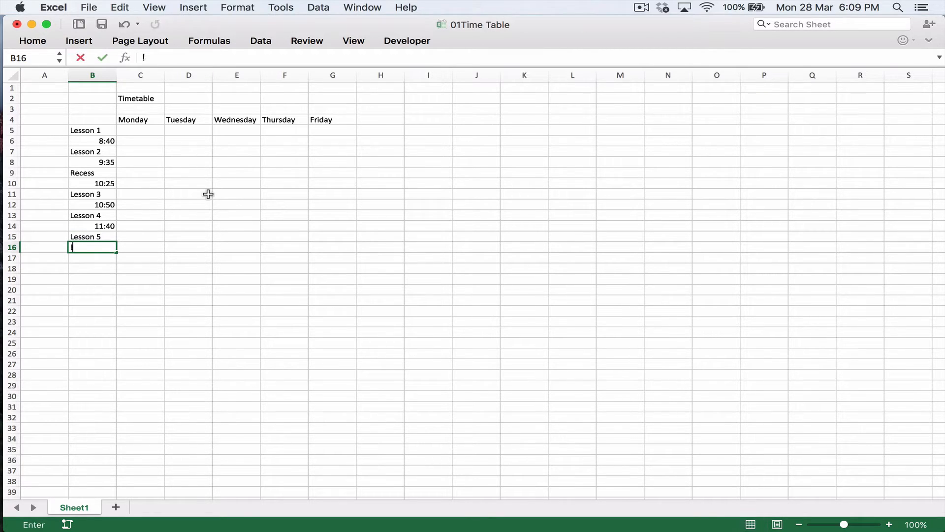
{"action": "type", "text": "12"}
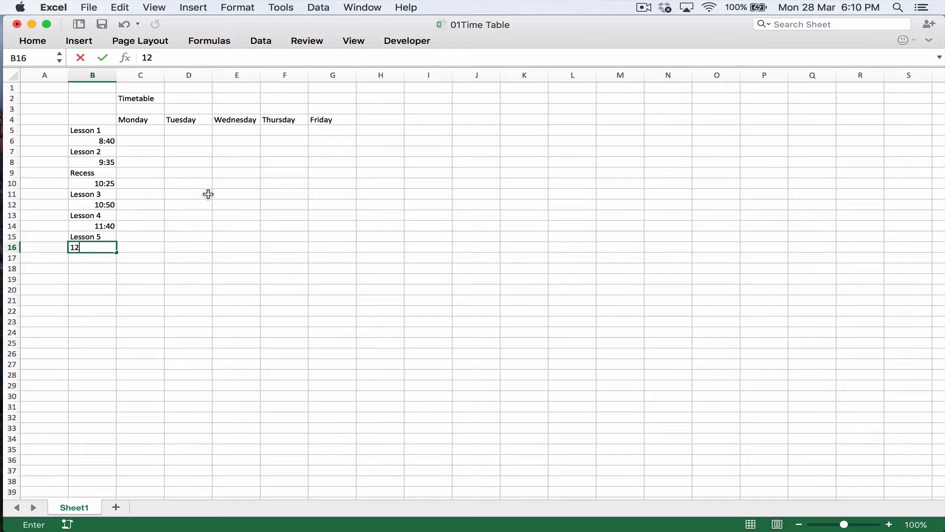
{"action": "type", "text": ":30"}
{"action": "key", "text": "Return"}
Step: Add the label Lunch in B17 and its time 1:10 in B18
{"action": "type", "text": "Lunch"}
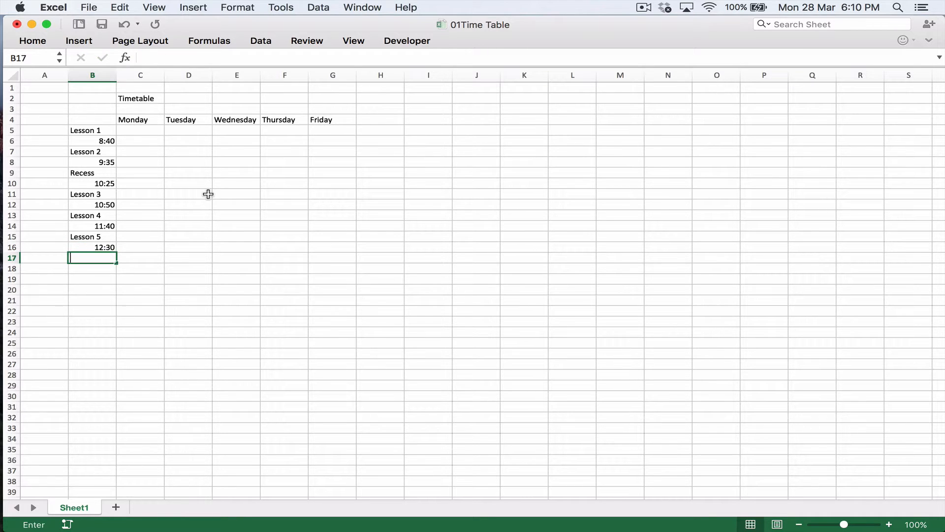
{"action": "key", "text": "Return"}
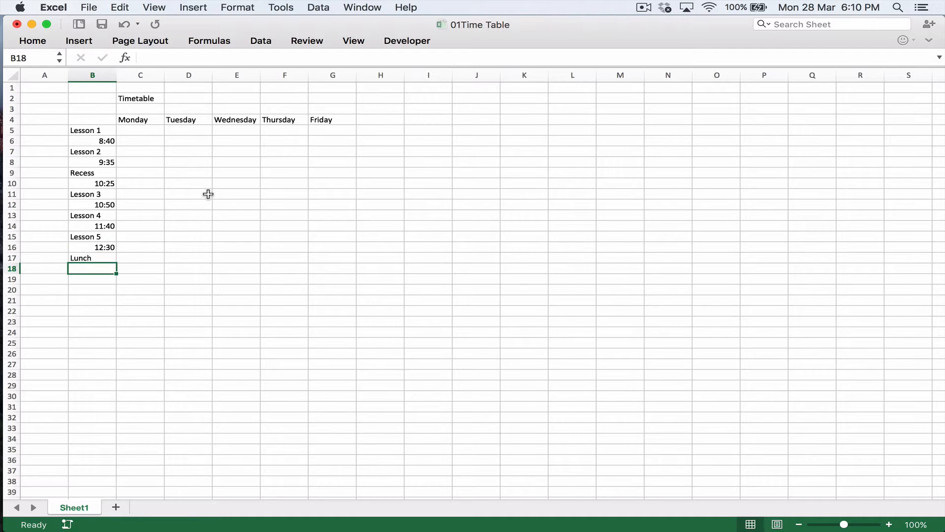
{"action": "type", "text": "1:10"}
{"action": "key", "text": "Return"}
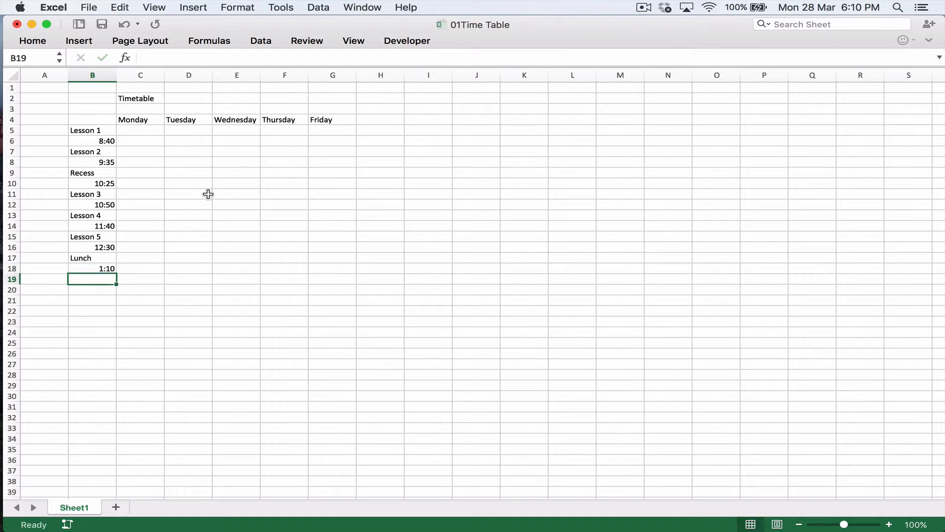
Step: Add the label Lesson 6 in B19 and set its time in B20 to 1:50
{"action": "type", "text": "Lesson 6"}
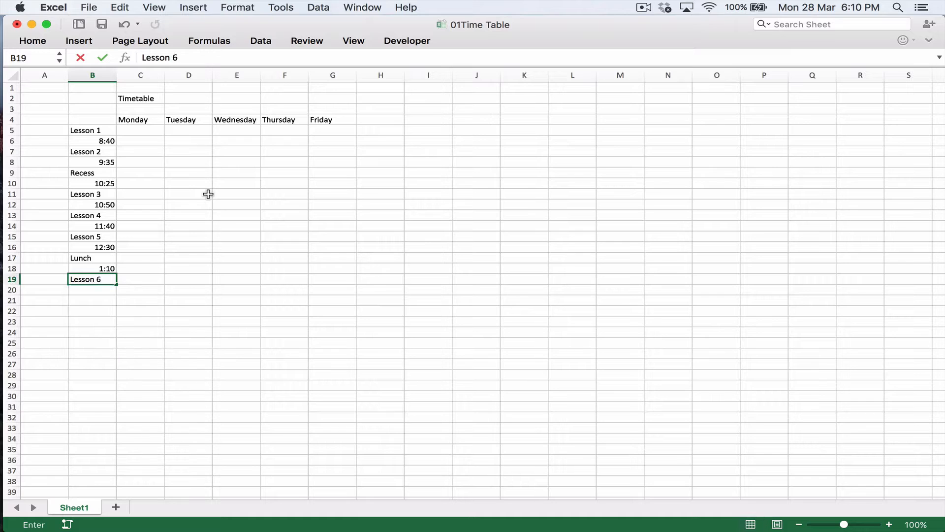
{"action": "key", "text": "Return"}
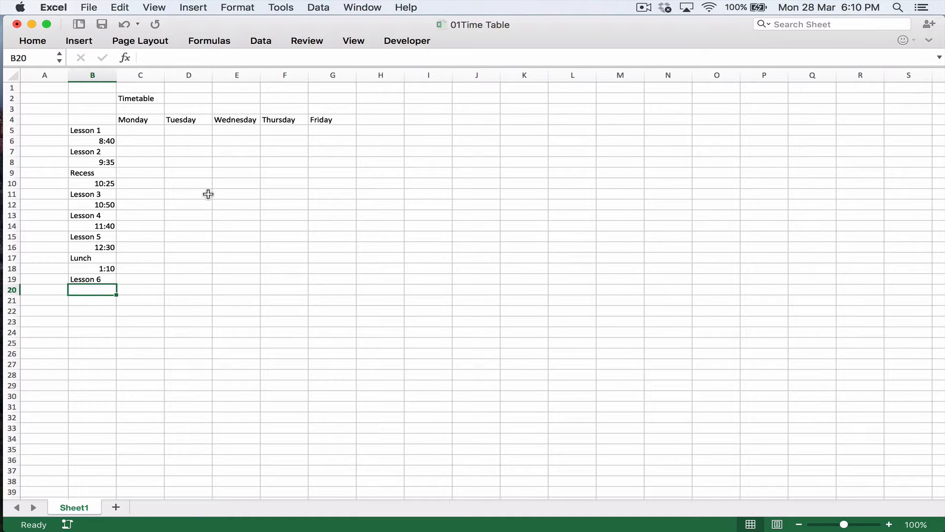
{"action": "type", "text": "1:45"}
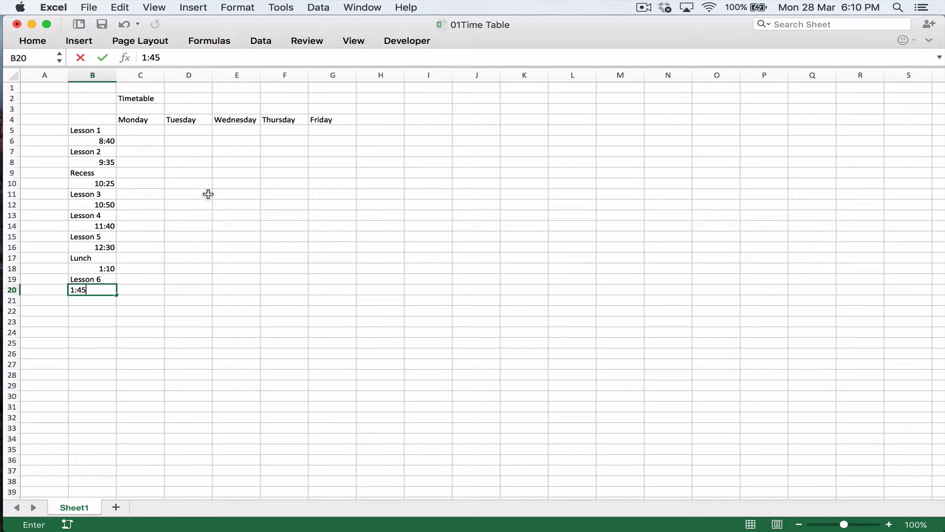
{"action": "key", "text": "BackSpace"}
{"action": "type", "text": "5"}
{"action": "key", "text": "Return"}
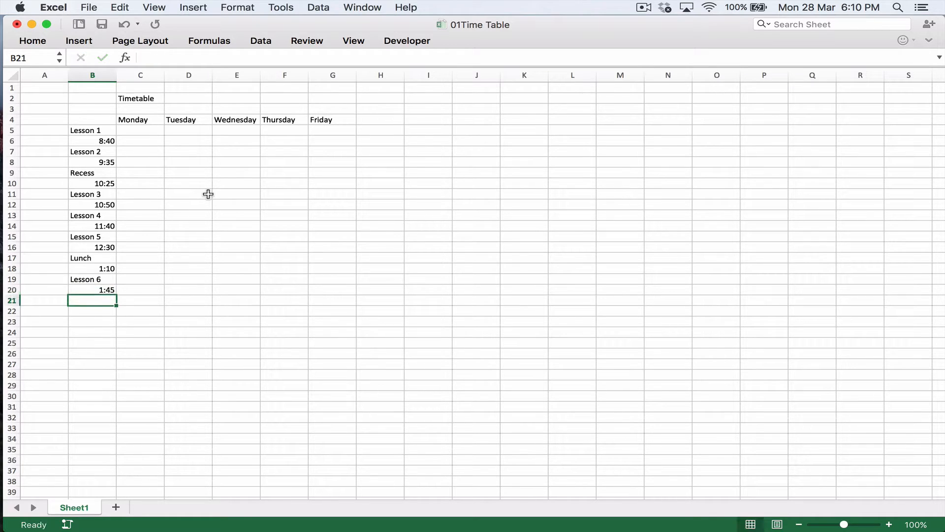
{"action": "key", "text": "Up"}
{"action": "type", "text": "1:50"}
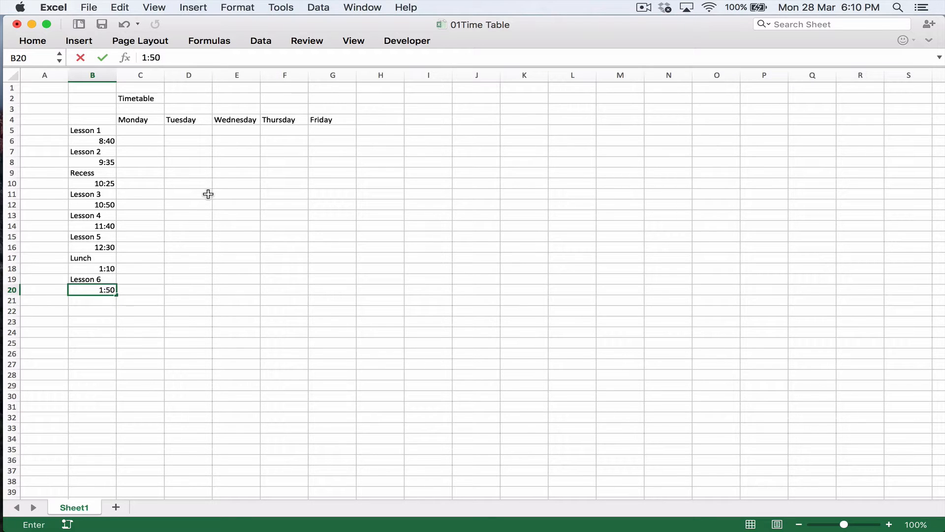
{"action": "key", "text": "Return"}
Step: Add the label Lesson 7 in B21 and its time 2:40 in B22
{"action": "type", "text": "Lesson "}
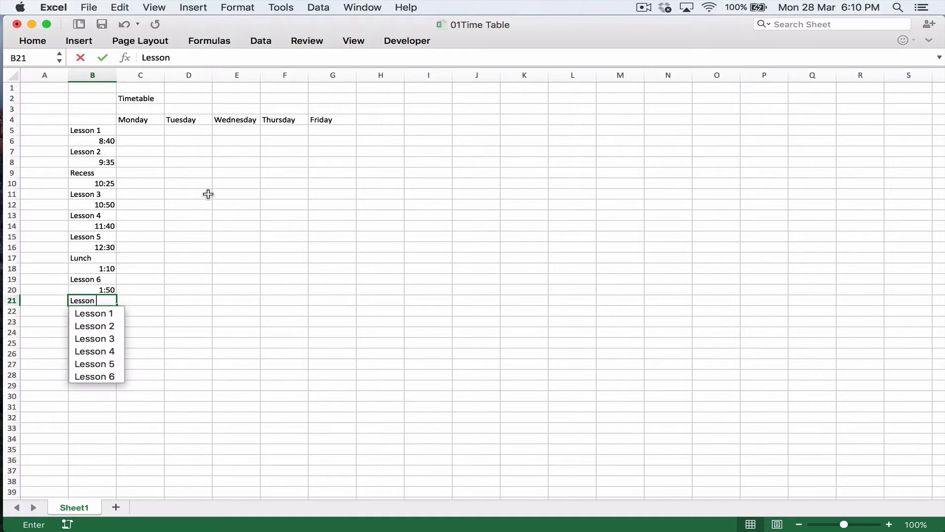
{"action": "type", "text": "7"}
{"action": "key", "text": "Return"}
{"action": "type", "text": "2"}
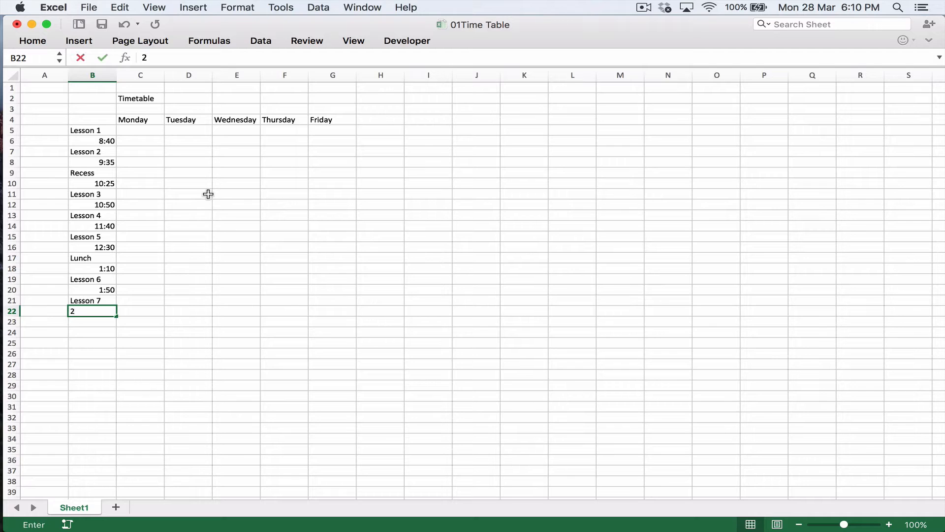
{"action": "type", "text": ":40"}
{"action": "key", "text": "Return"}
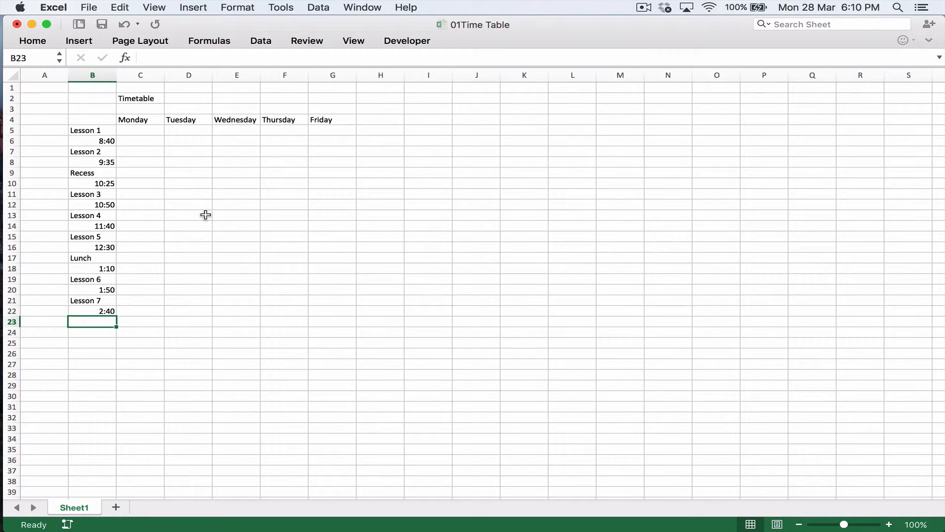
{"action": "left_click", "coordinate": [99, 130]}
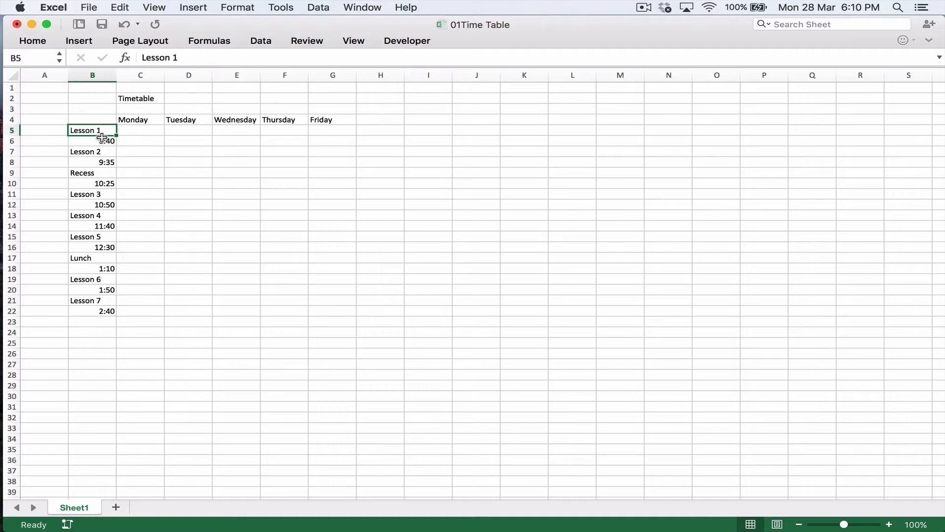
{"action": "left_click", "coordinate": [102, 141]}
{"action": "left_click", "coordinate": [144, 134]}
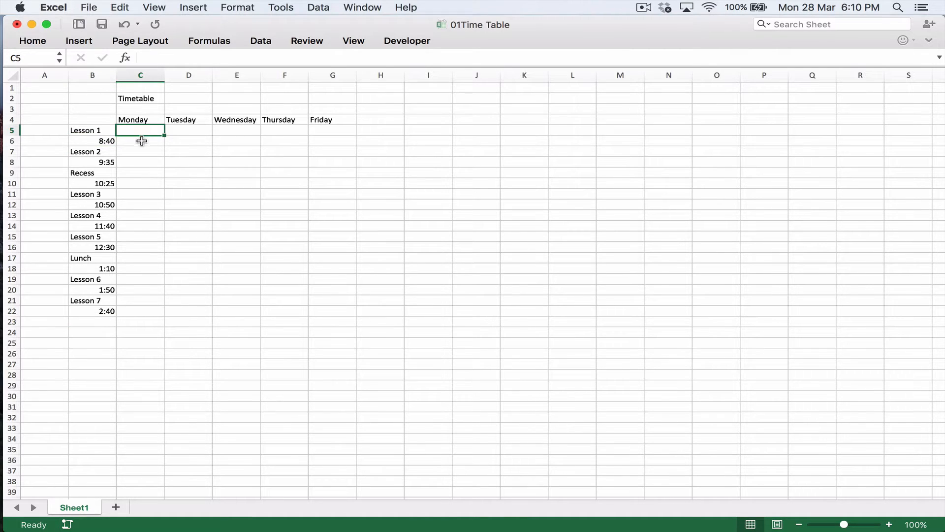
{"action": "left_click", "coordinate": [139, 142]}
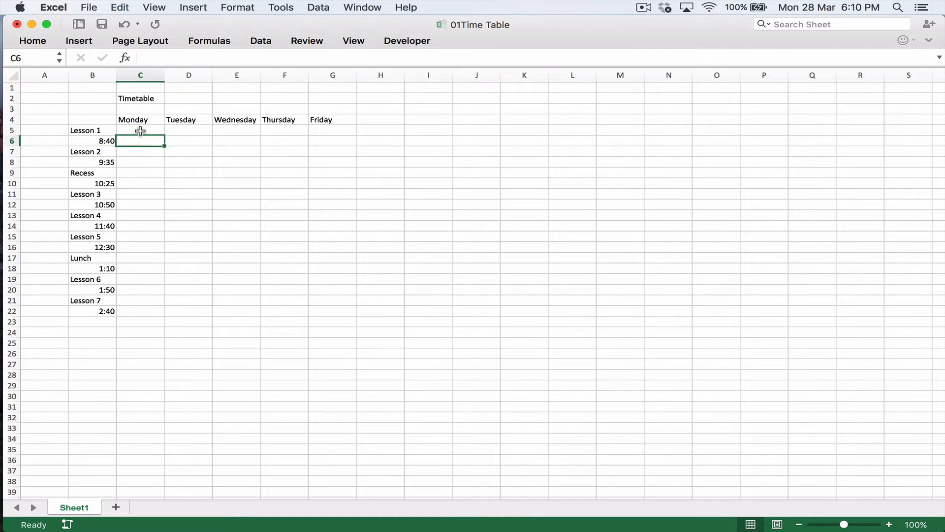
{"action": "left_click", "coordinate": [141, 129]}
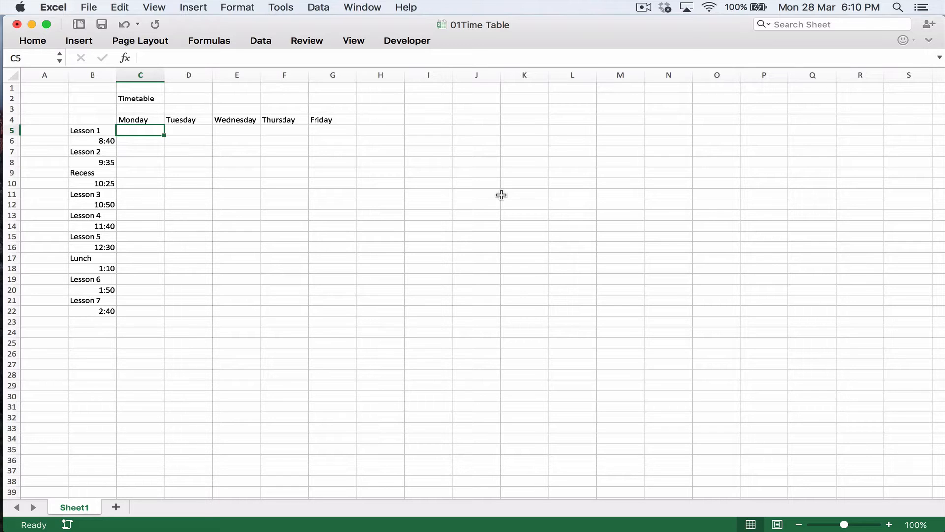
Step: Enter Year 8 Science in C7 and its room G5 in C8 for Monday's Lesson 2
{"action": "key", "text": "Down"}
{"action": "key", "text": "Down"}
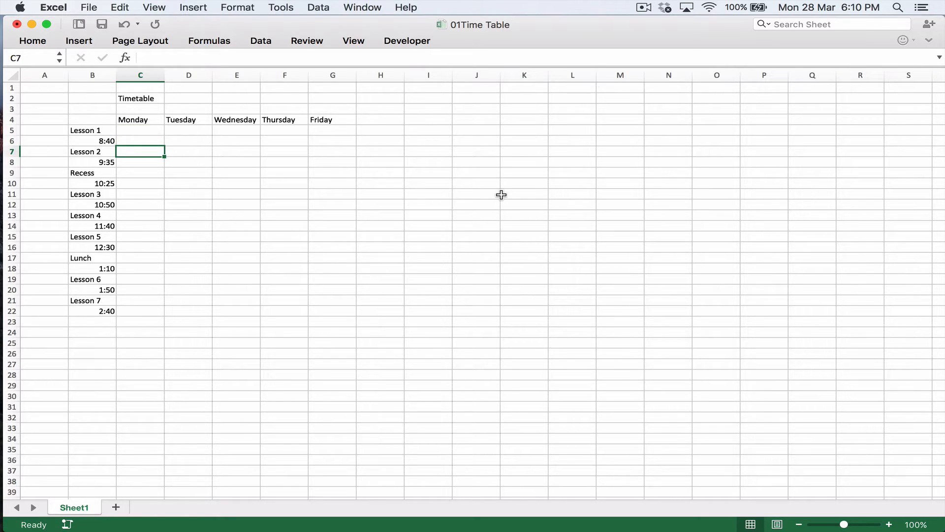
{"action": "type", "text": "Year 8 Science"}
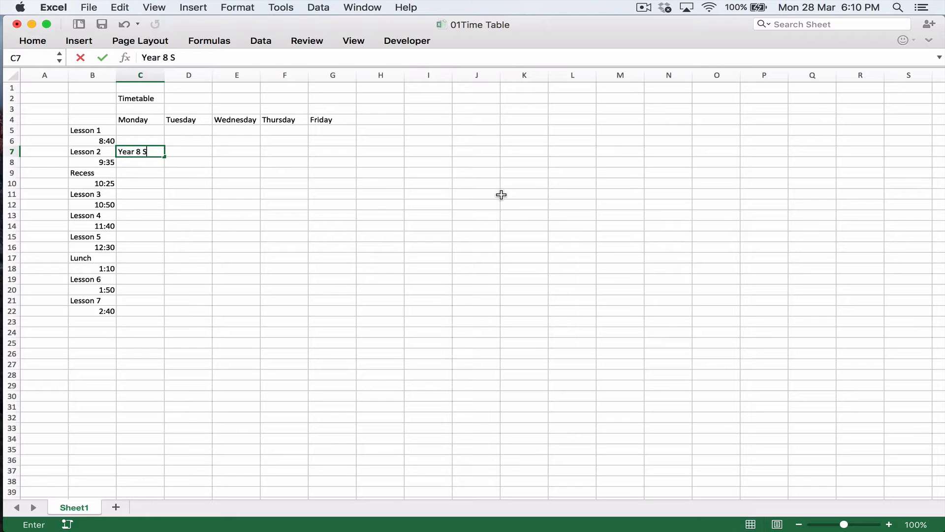
{"action": "key", "text": "Return"}
{"action": "type", "text": "G5"}
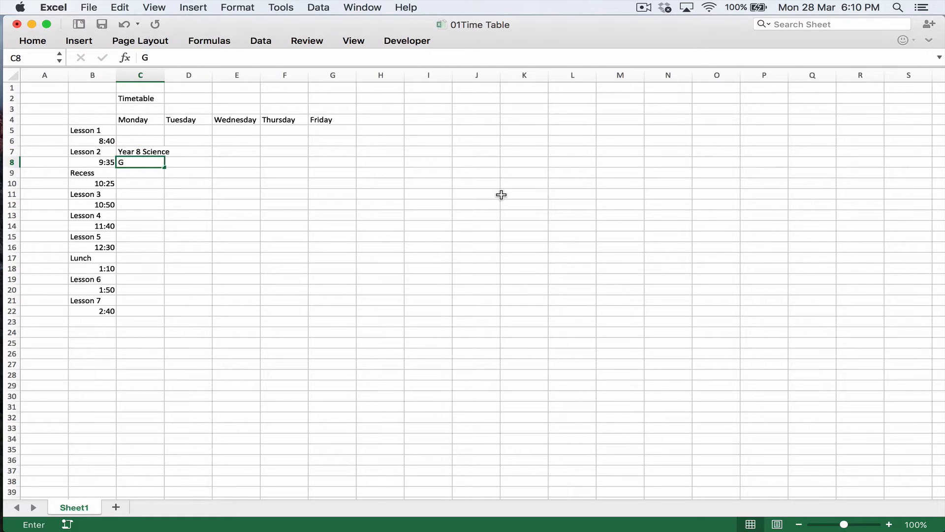
{"action": "key", "text": "Return"}
Step: Enter Year 10 Robotics in C13 and its room S1 in C14 for Monday's Lesson 4
{"action": "key", "text": "Return"}
{"action": "key", "text": "Return"}
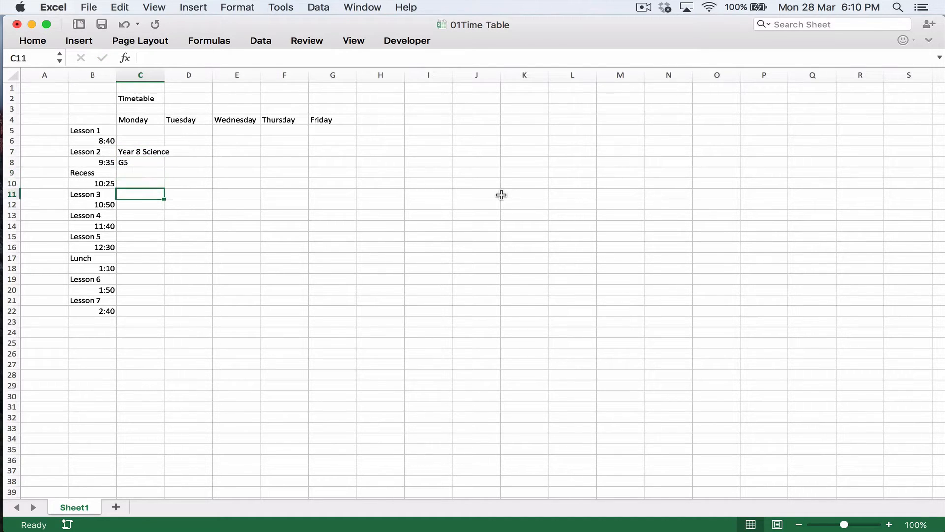
{"action": "key", "text": "Return"}
{"action": "key", "text": "Return"}
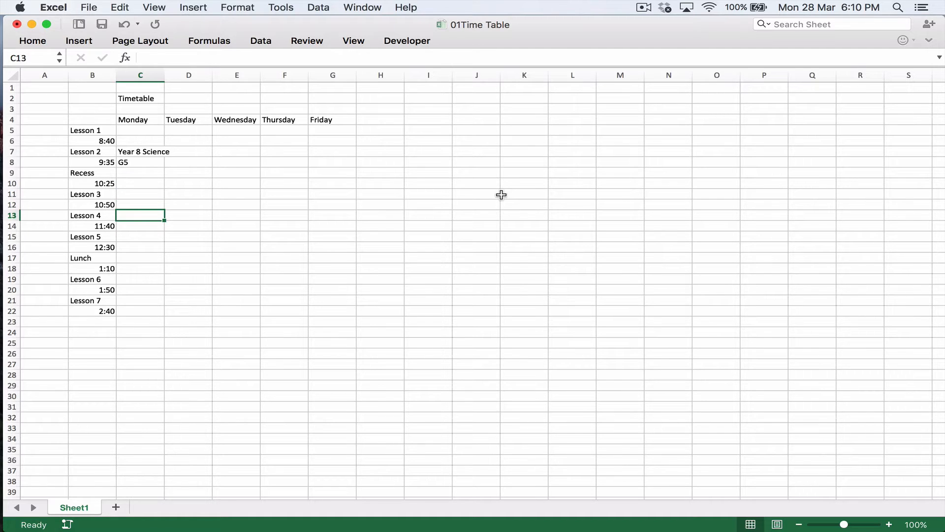
{"action": "type", "text": "Year 10 Ro"}
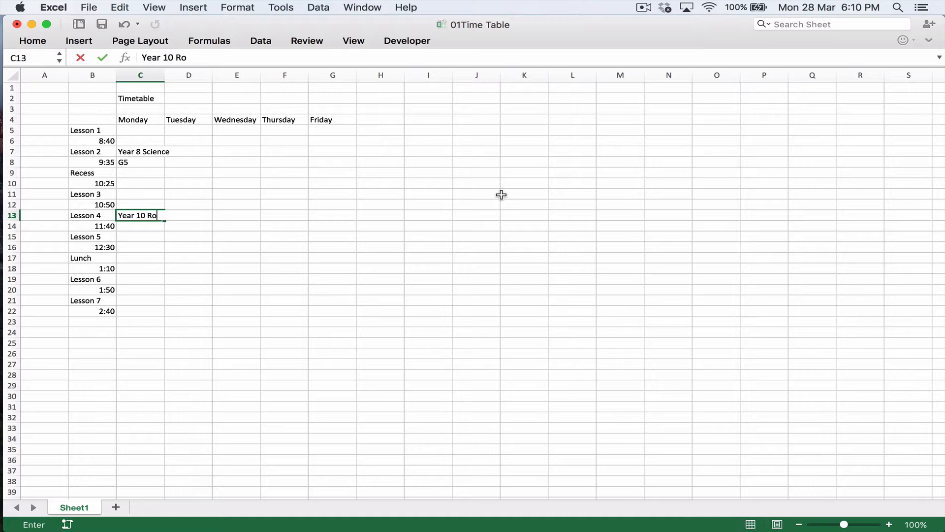
{"action": "type", "text": "botics"}
{"action": "key", "text": "Return"}
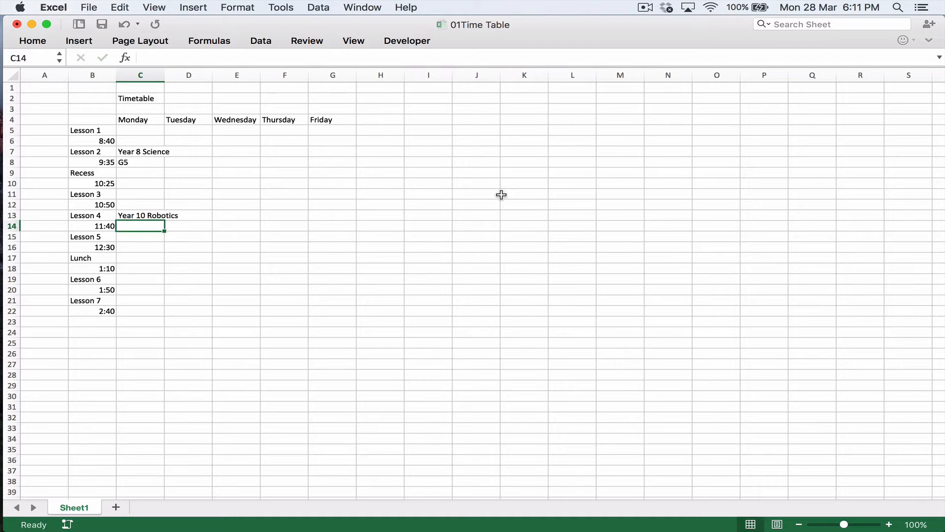
{"action": "type", "text": "S1"}
{"action": "key", "text": "Return"}
Step: Enter MS Pastoral Care in C15 for Monday's Lesson 5
{"action": "key", "text": "Return"}
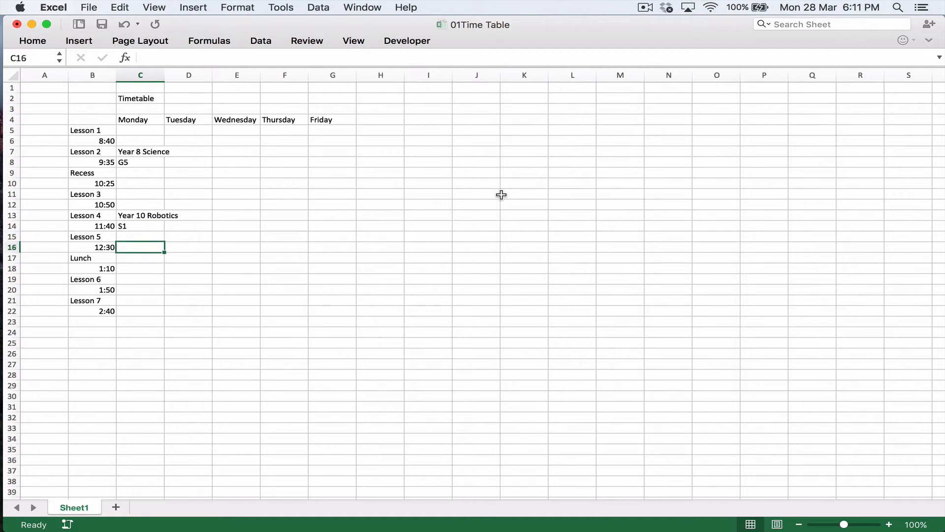
{"action": "key", "text": "Up"}
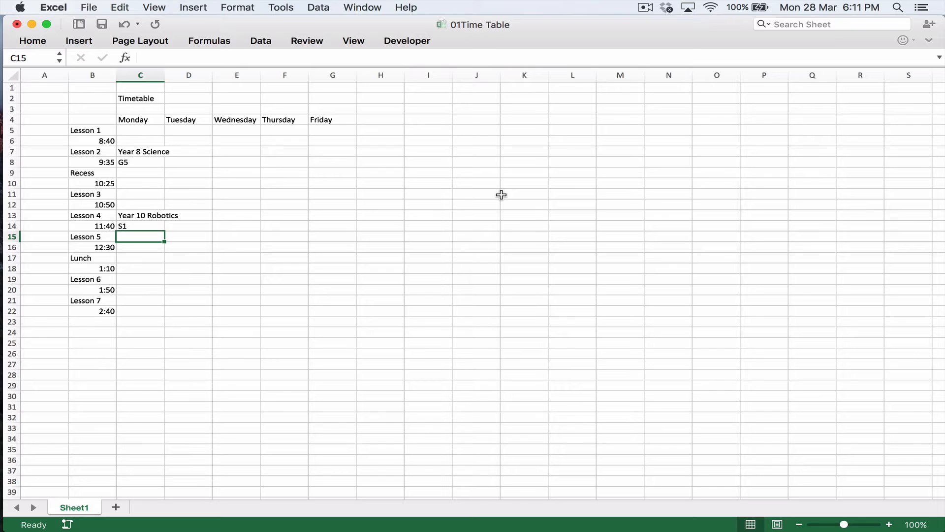
{"action": "type", "text": "MS"}
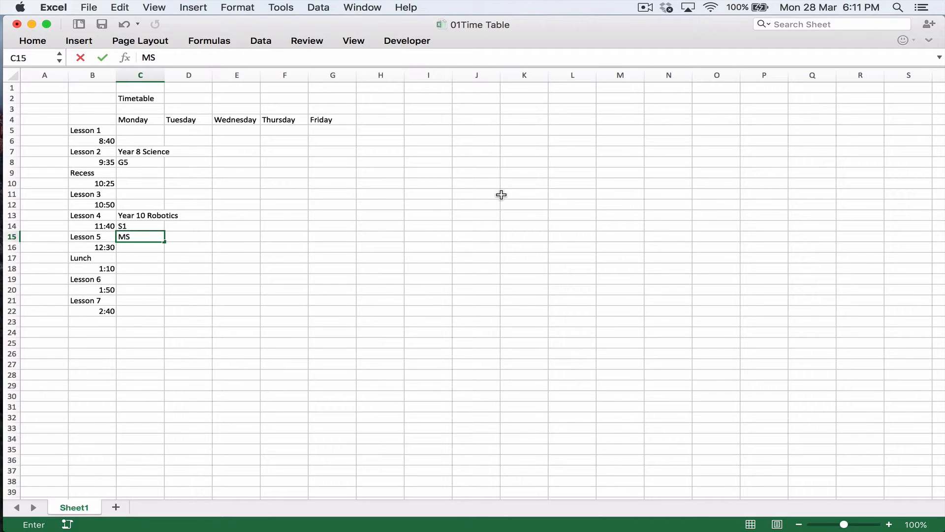
{"action": "type", "text": " Pastoral Care"}
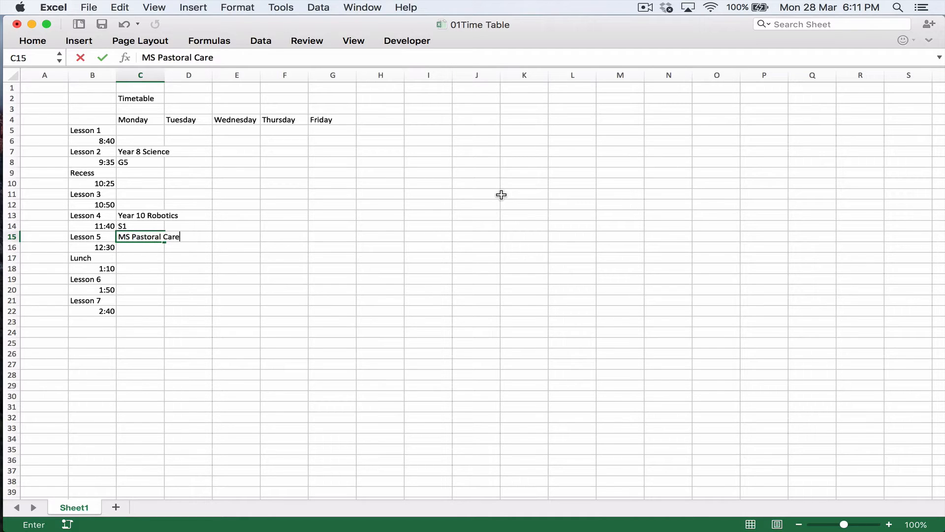
{"action": "key", "text": "Return"}
Step: Enter Year 7 Science in C19 and its room G4 in C20 for Monday's Lesson 6
{"action": "key", "text": "Down"}
{"action": "key", "text": "Down"}
{"action": "key", "text": "Down"}
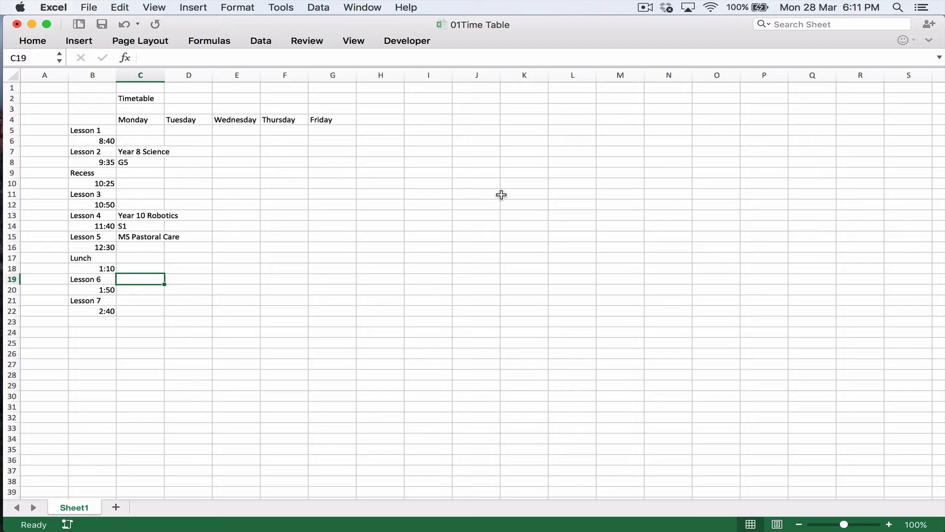
{"action": "type", "text": "Year 7 Science"}
{"action": "key", "text": "Return"}
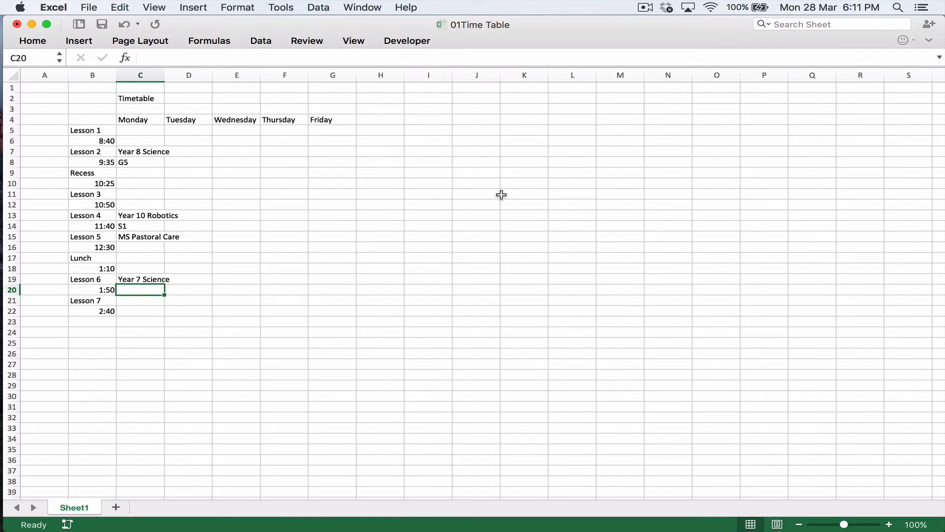
{"action": "type", "text": "G4"}
{"action": "key", "text": "Return"}
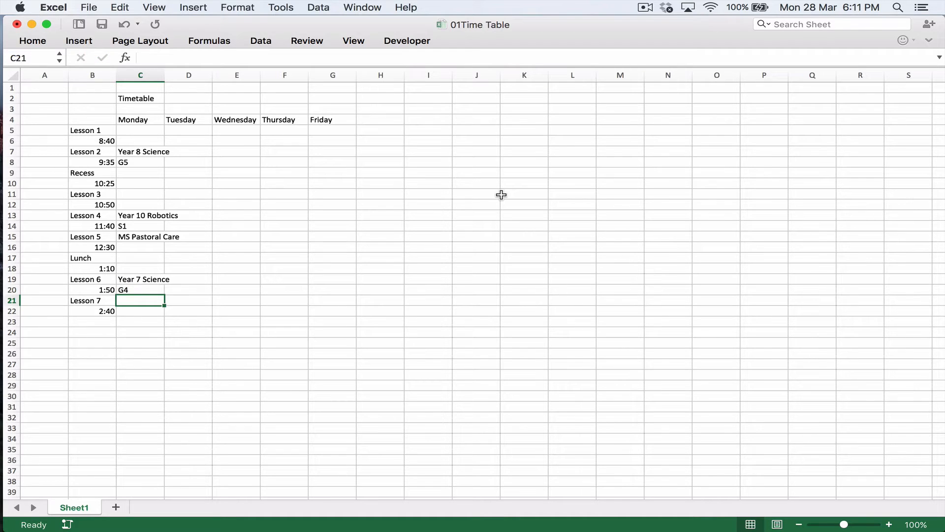
Step: Enter Year 10 IT in C21 and its room S2 in C22 for Monday's Lesson 7
{"action": "type", "text": "Year 10 IT"}
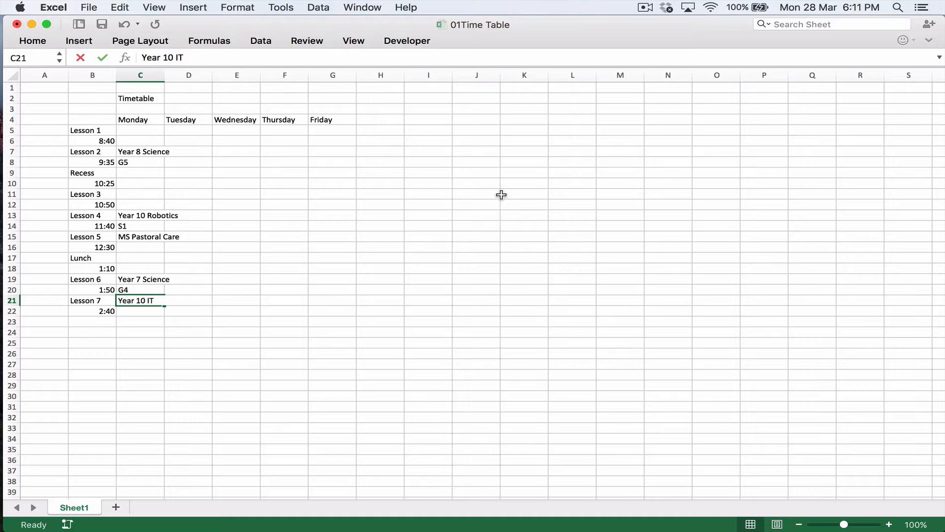
{"action": "key", "text": "Return"}
{"action": "type", "text": "S2"}
{"action": "key", "text": "Return"}
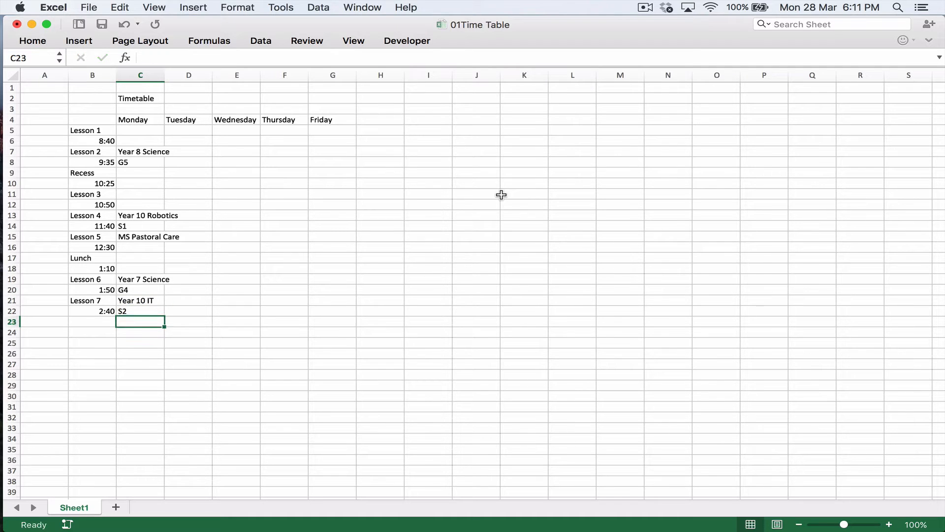
Step: Enter Tap an App in D5 and its room S2 in D6 for Tuesday's Lesson 1
{"action": "left_click", "coordinate": [190, 132]}
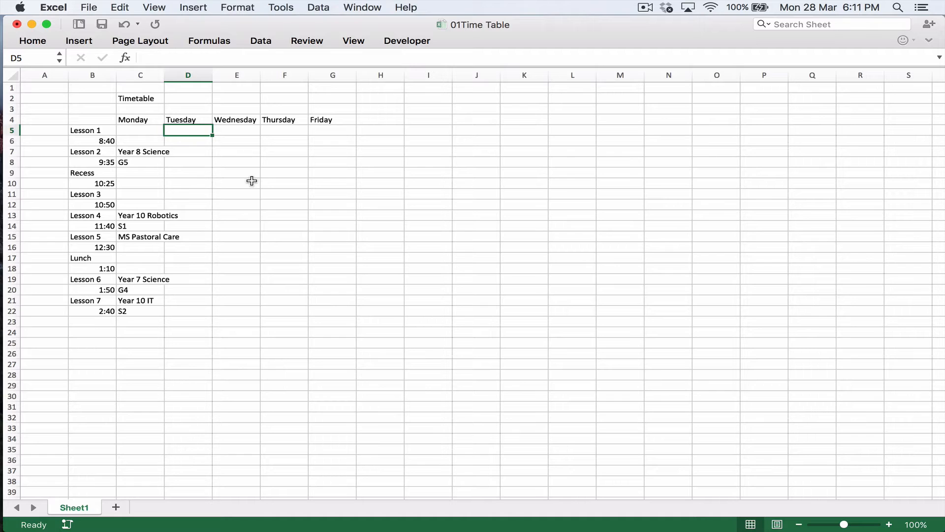
{"action": "type", "text": "Tap an App"}
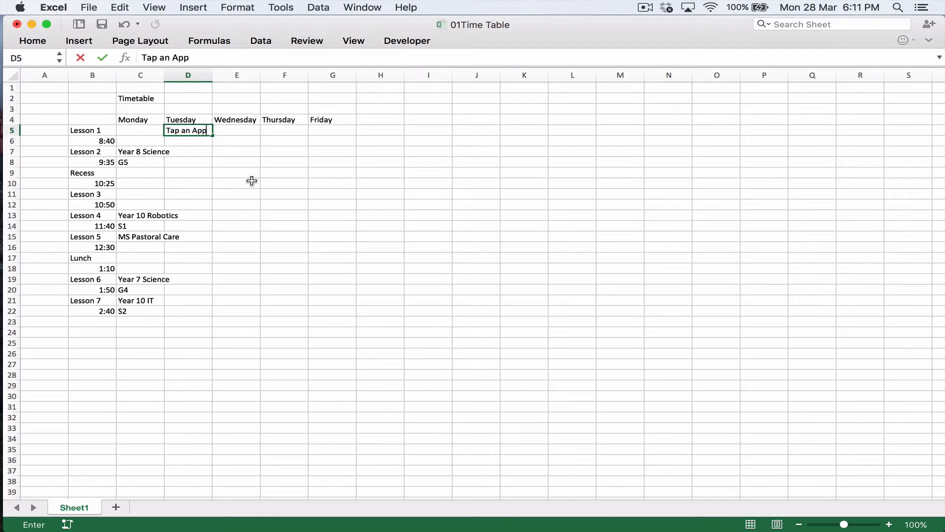
{"action": "key", "text": "Return"}
{"action": "type", "text": "S2"}
{"action": "key", "text": "Return"}
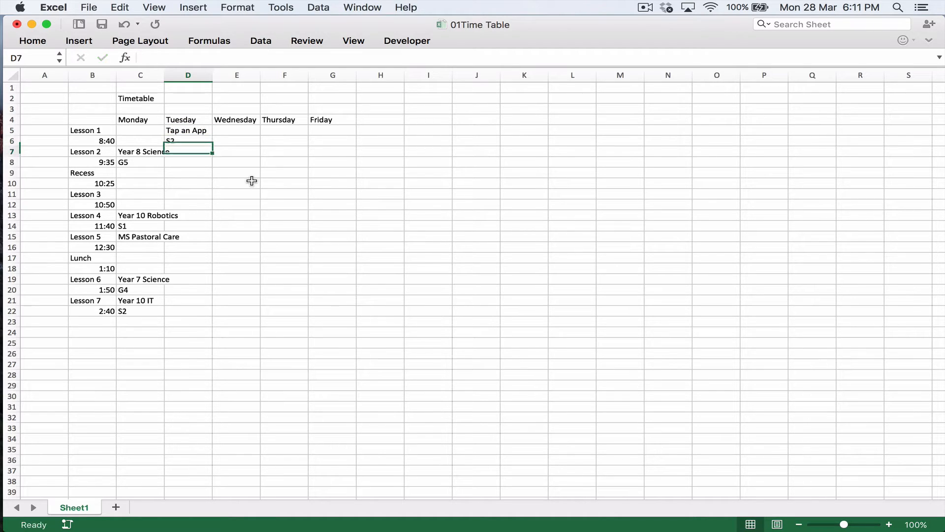
Step: Enter Year 8 Science in D11 and its room G5 in D12 for Tuesday's Lesson 3
{"action": "key", "text": "Down"}
{"action": "key", "text": "Down"}
{"action": "key", "text": "Down"}
{"action": "key", "text": "Down"}
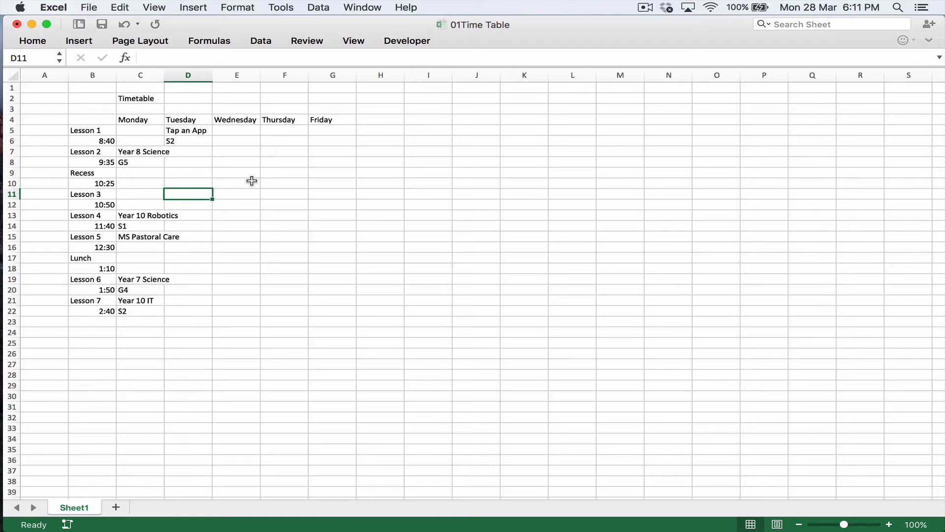
{"action": "type", "text": "Year 1"}
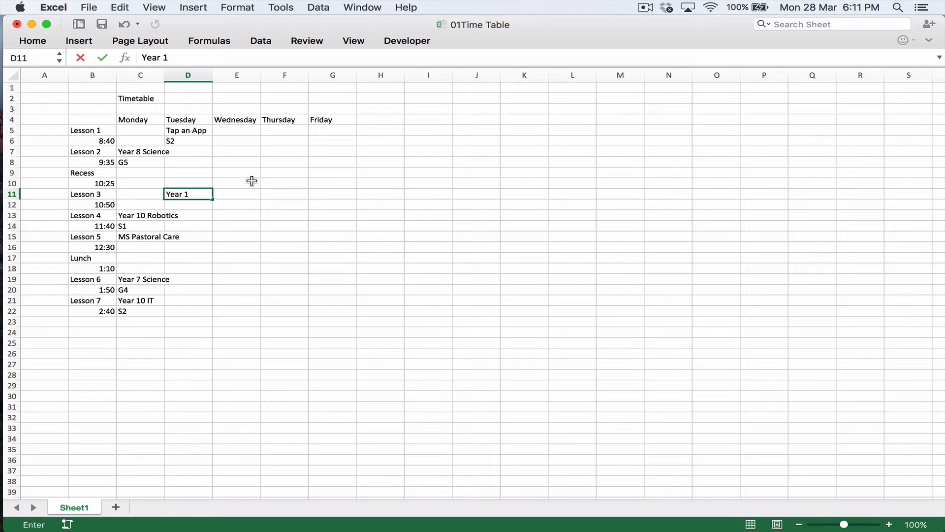
{"action": "type", "text": "0"}
{"action": "key", "text": "BackSpace"}
{"action": "key", "text": "BackSpace"}
{"action": "type", "text": "8 Science"}
{"action": "key", "text": "Return"}
{"action": "type", "text": "G5"}
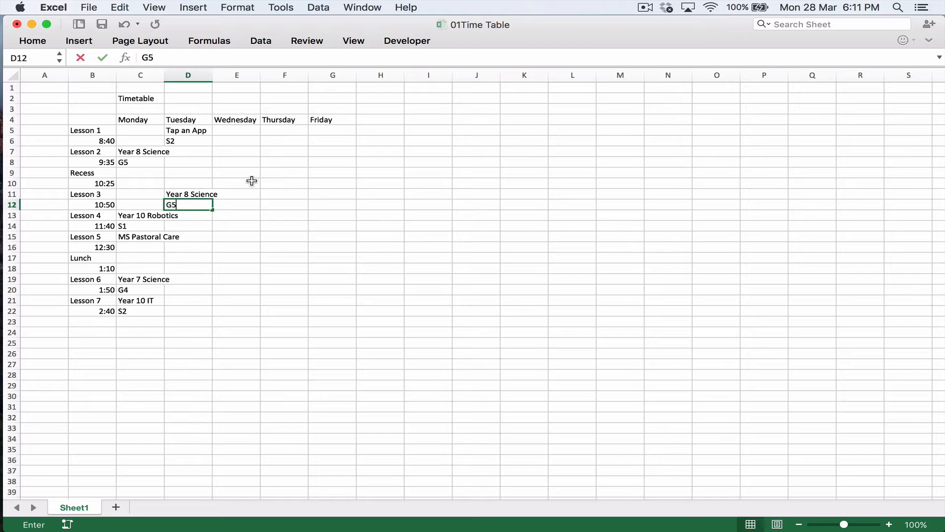
{"action": "key", "text": "Return"}
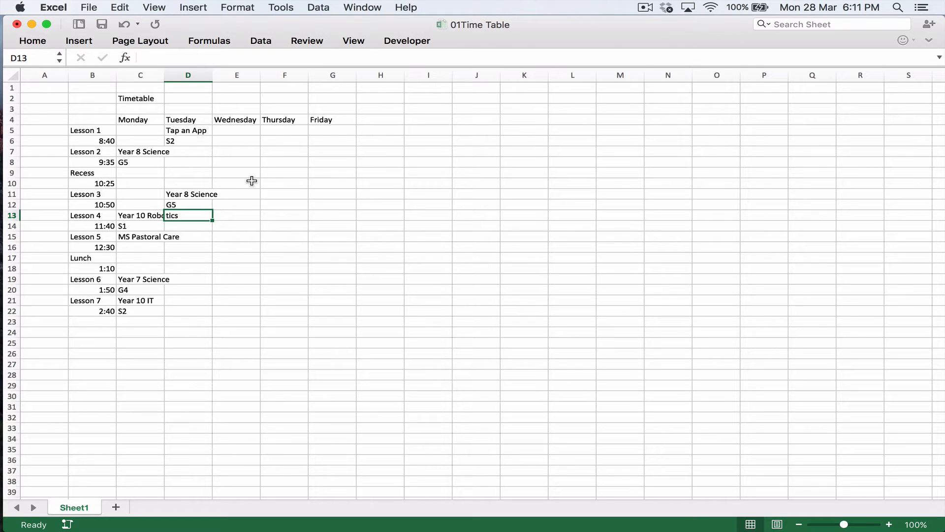
Step: Enter Year 7 Science in D13 and its room G4 in D14 for Tuesday's Lesson 4
{"action": "key", "text": "Down"}
{"action": "key", "text": "Down"}
{"action": "key", "text": "Down"}
{"action": "key", "text": "Down"}
{"action": "key", "text": "Up"}
{"action": "key", "text": "Up"}
{"action": "key", "text": "Up"}
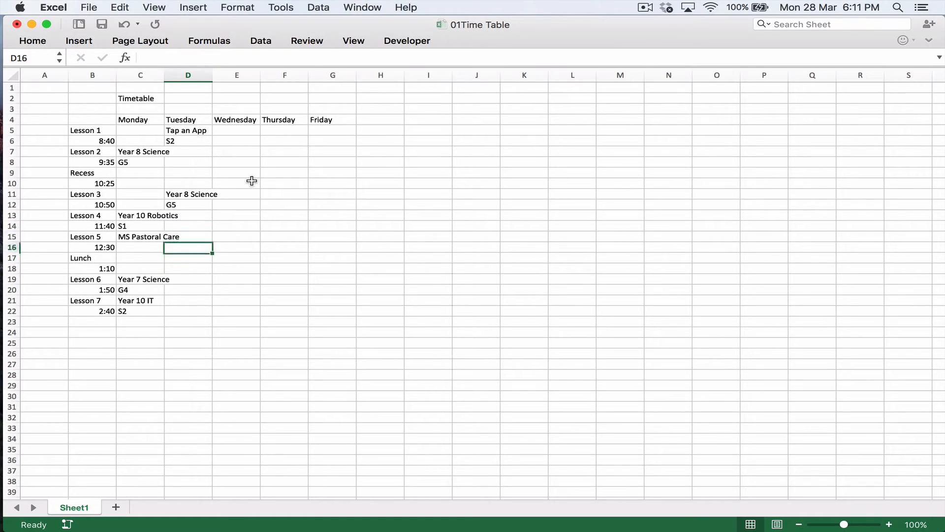
{"action": "key", "text": "Up"}
{"action": "type", "text": "Year 7 "}
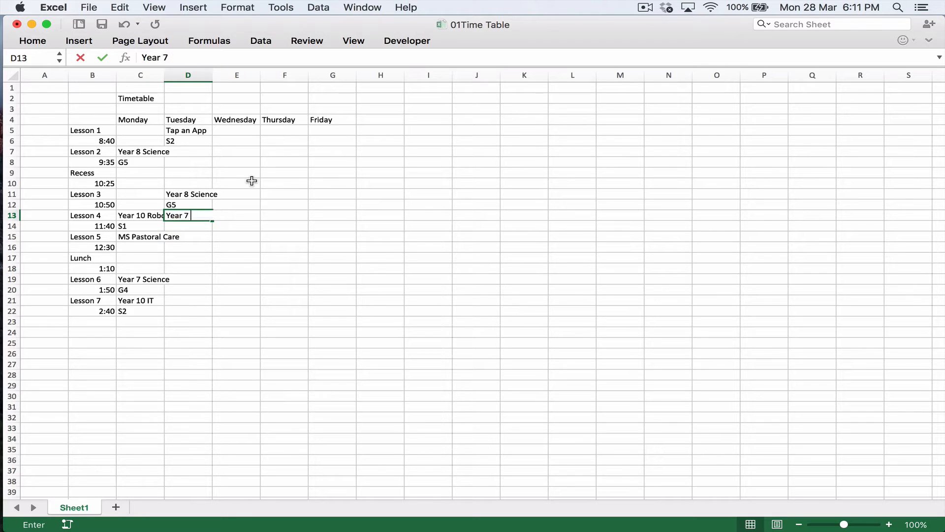
{"action": "type", "text": "Science"}
{"action": "key", "text": "Return"}
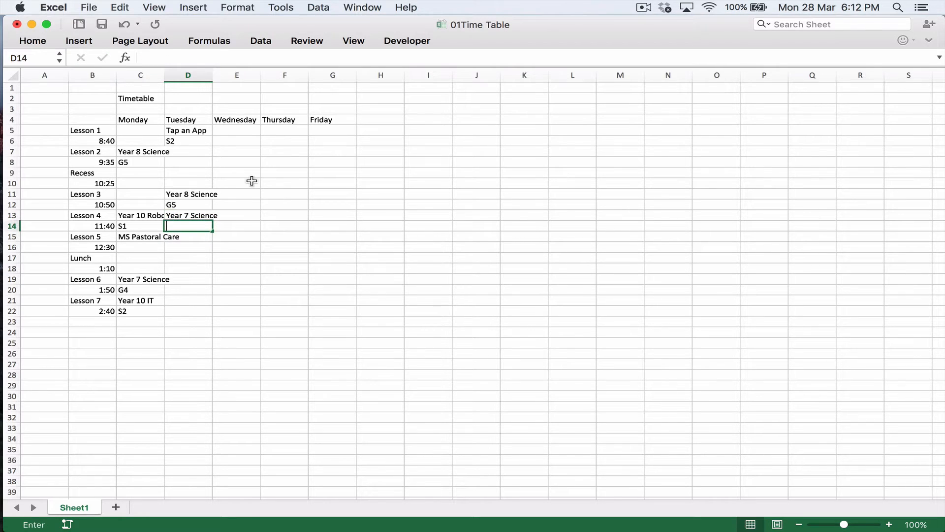
{"action": "type", "text": "G4"}
{"action": "key", "text": "Return"}
Step: Enter 7/8 Chapel in D15 and its location Chapel in D16 for Tuesday's Lesson 5
{"action": "key", "text": "Down"}
{"action": "key", "text": "Down"}
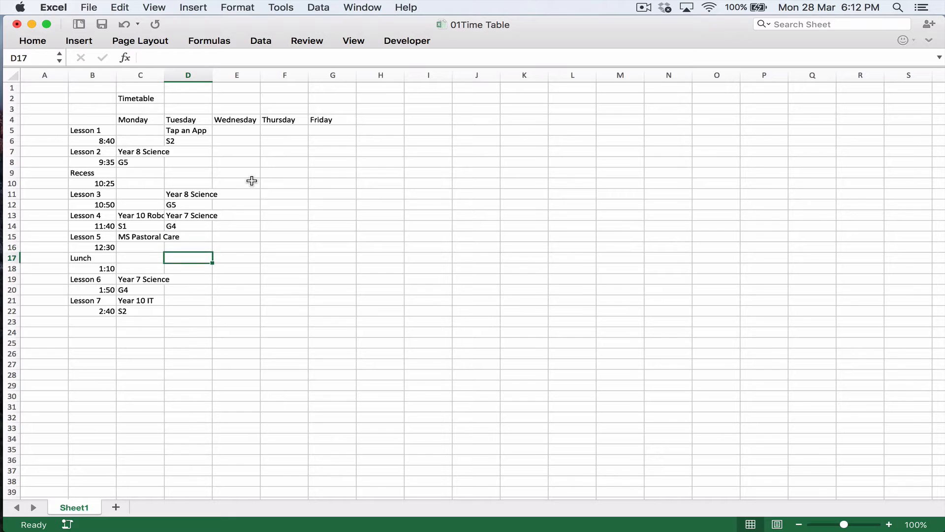
{"action": "key", "text": "Up"}
{"action": "key", "text": "Up"}
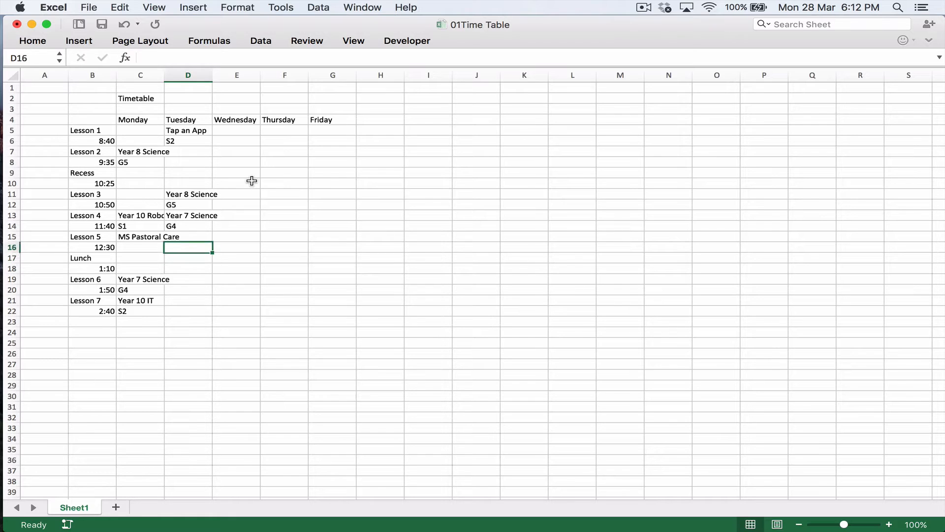
{"action": "type", "text": "7/8"}
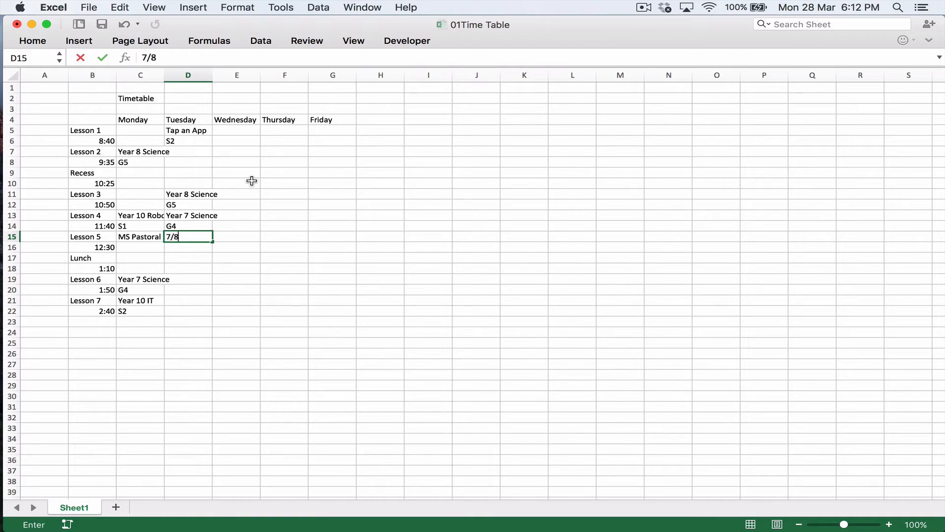
{"action": "type", "text": " Chapel"}
{"action": "key", "text": "Return"}
{"action": "key", "text": "Down"}
{"action": "key", "text": "Up"}
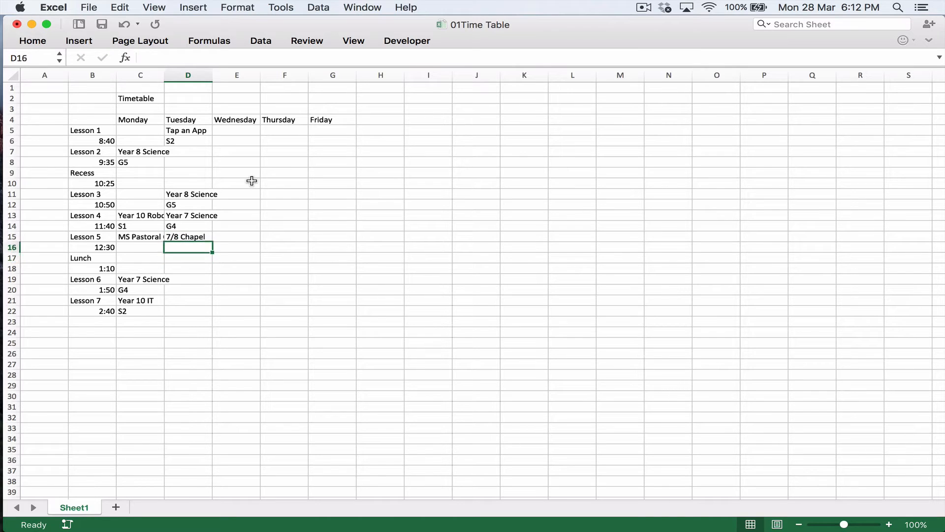
{"action": "type", "text": "Chapel"}
{"action": "key", "text": "Return"}
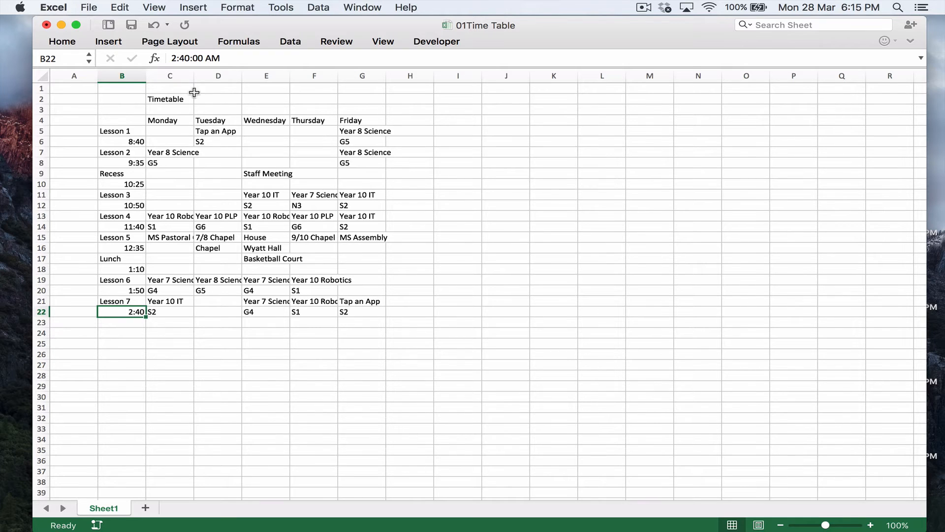
Step: Copy the lesson labels and times in column B to column H, beside the Friday column
{"action": "left_click_drag", "start_coordinate": [173, 74], "coordinate": [365, 73]}
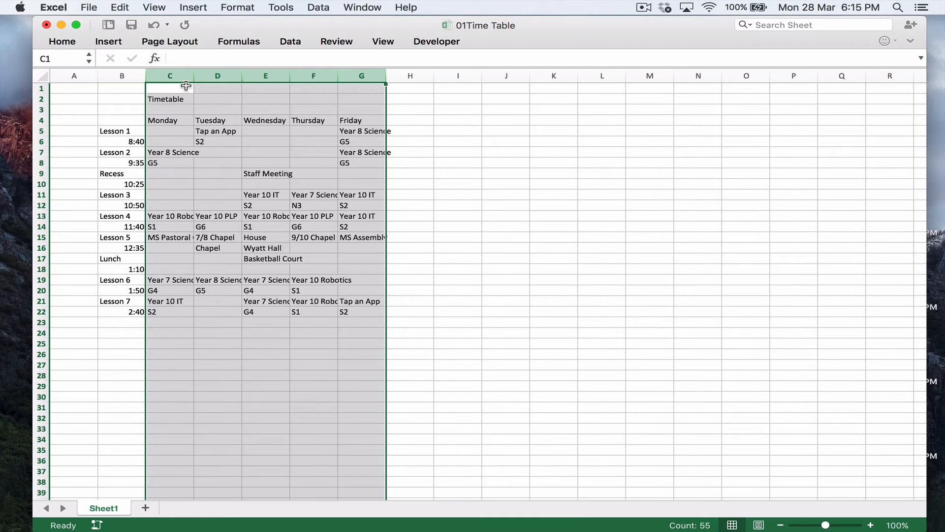
{"action": "left_click", "coordinate": [125, 73]}
{"action": "key", "text": "super+c"}
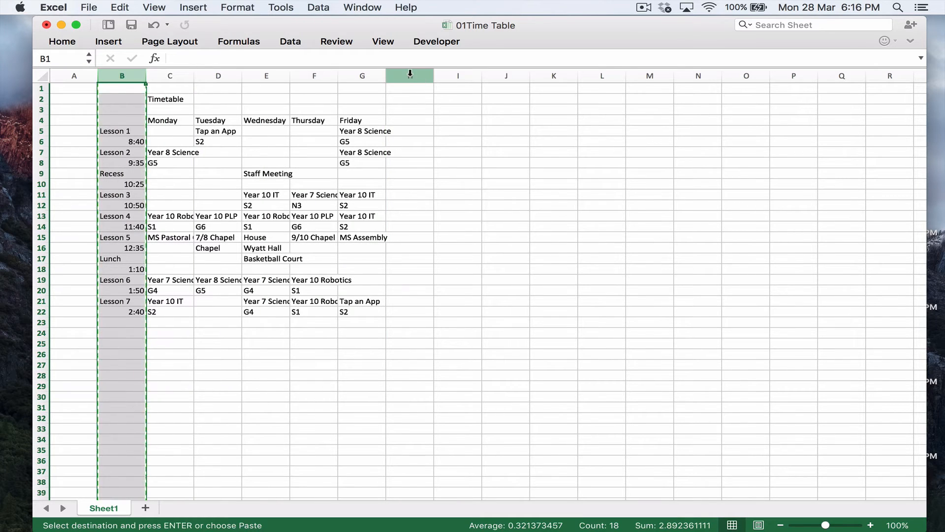
{"action": "left_click", "coordinate": [410, 74]}
{"action": "key", "text": "super+v"}
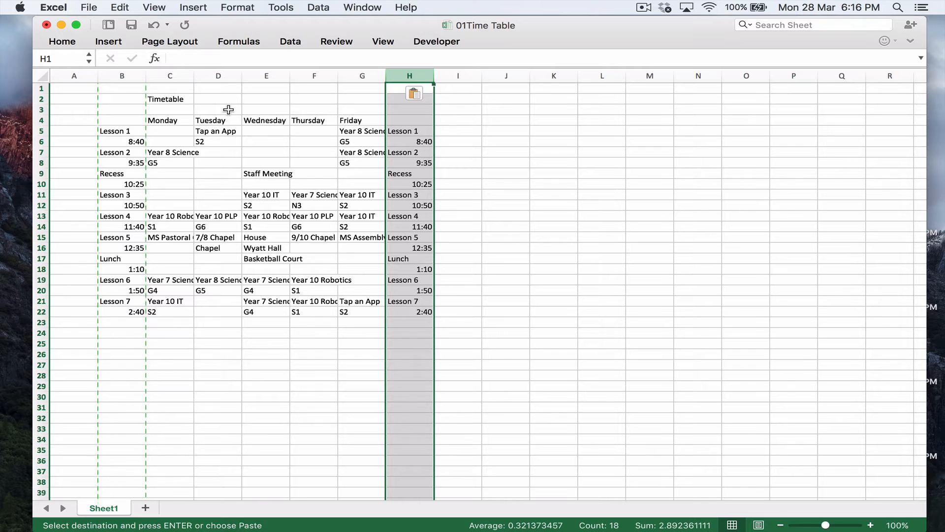
Step: Widen columns B through H to an equal width that fits the class names
{"action": "left_click_drag", "start_coordinate": [125, 73], "coordinate": [409, 74]}
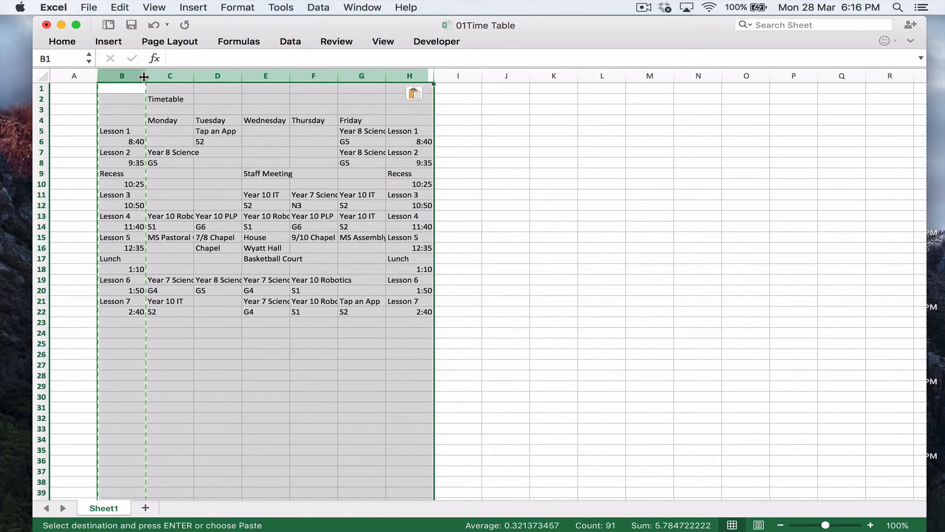
{"action": "left_click_drag", "start_coordinate": [146, 76], "coordinate": [147, 76]}
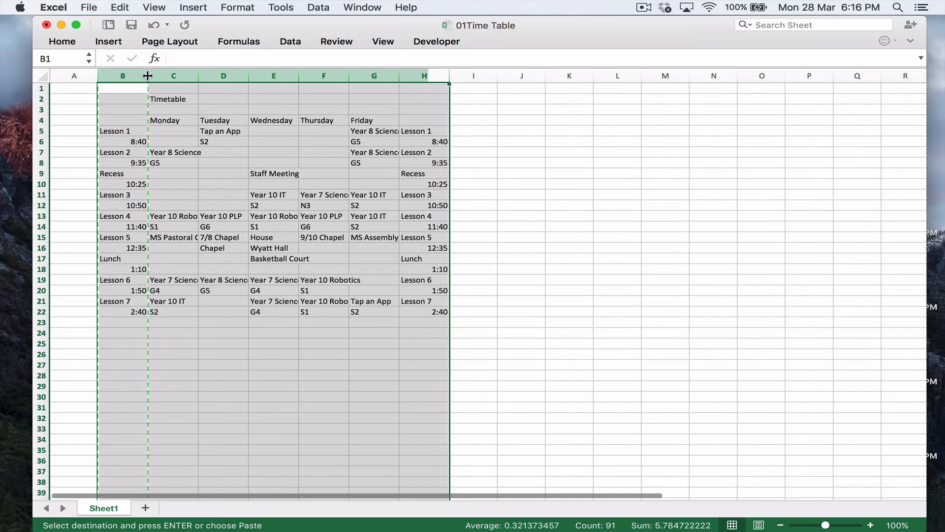
{"action": "double_click", "coordinate": [148, 75]}
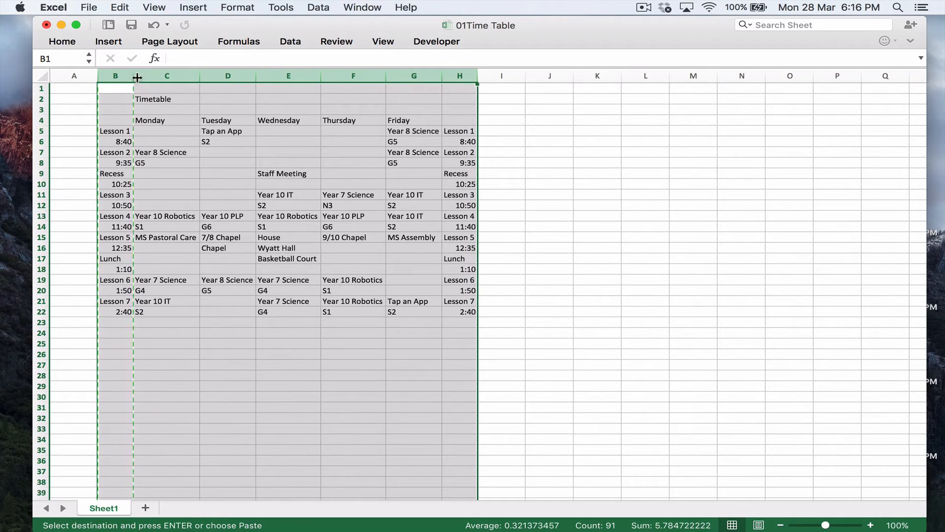
{"action": "key", "text": "super+z"}
{"action": "left_click_drag", "start_coordinate": [148, 75], "coordinate": [162, 75]}
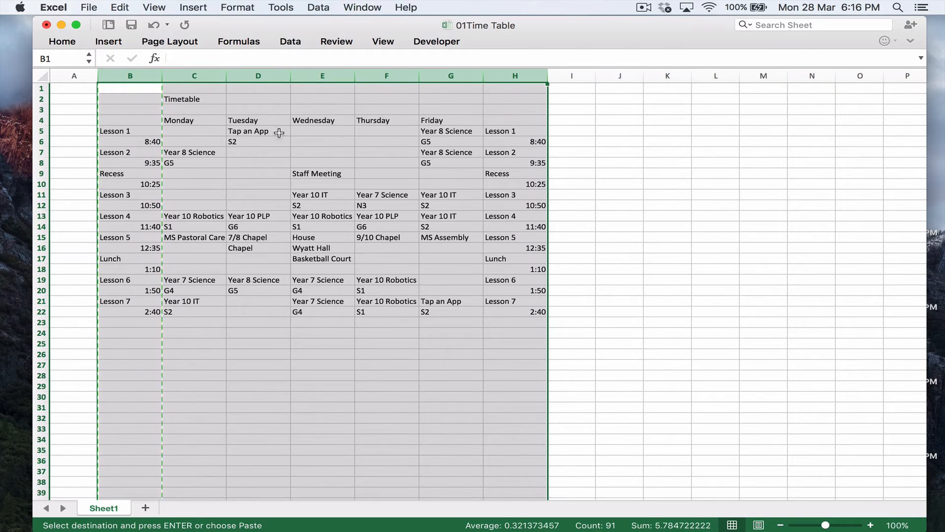
Step: Try all borders on the timetable range B4:H22, and undo them
{"action": "left_click", "coordinate": [137, 131]}
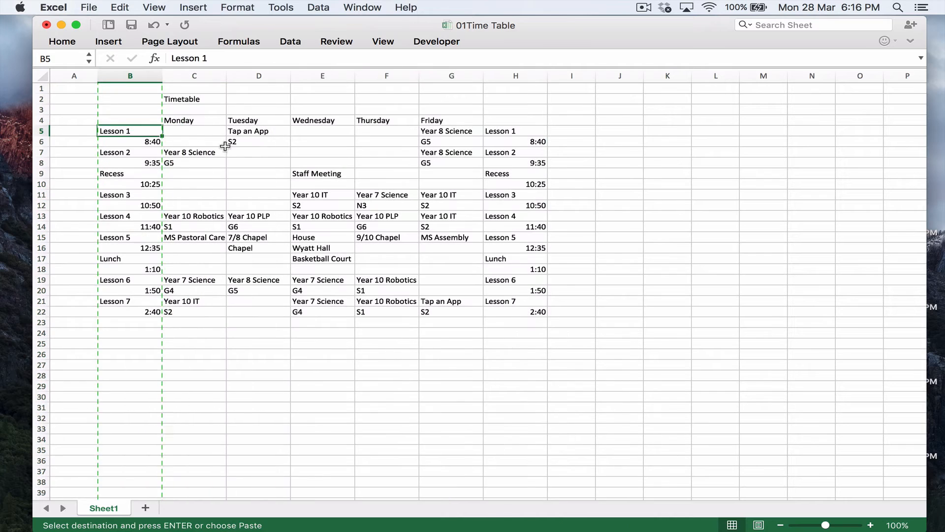
{"action": "left_click_drag", "start_coordinate": [141, 120], "coordinate": [507, 310]}
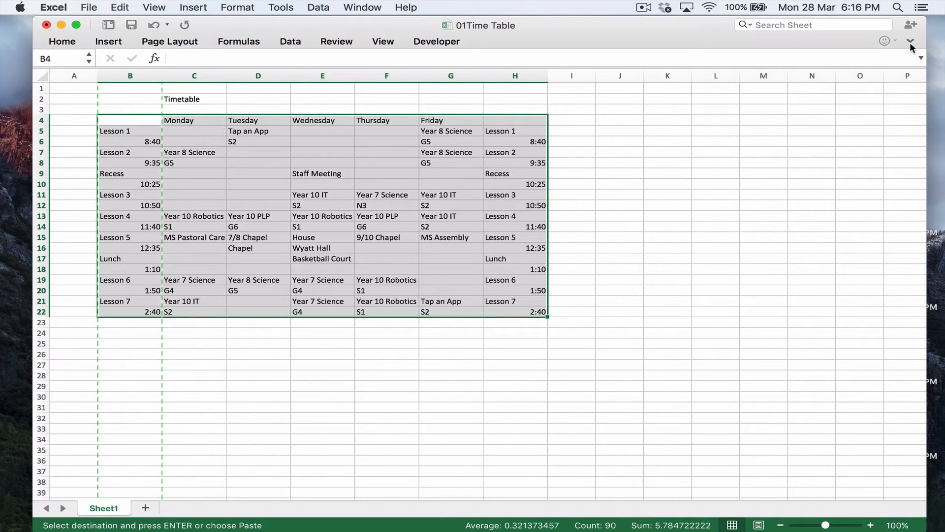
{"action": "key", "text": "alt+super+r"}
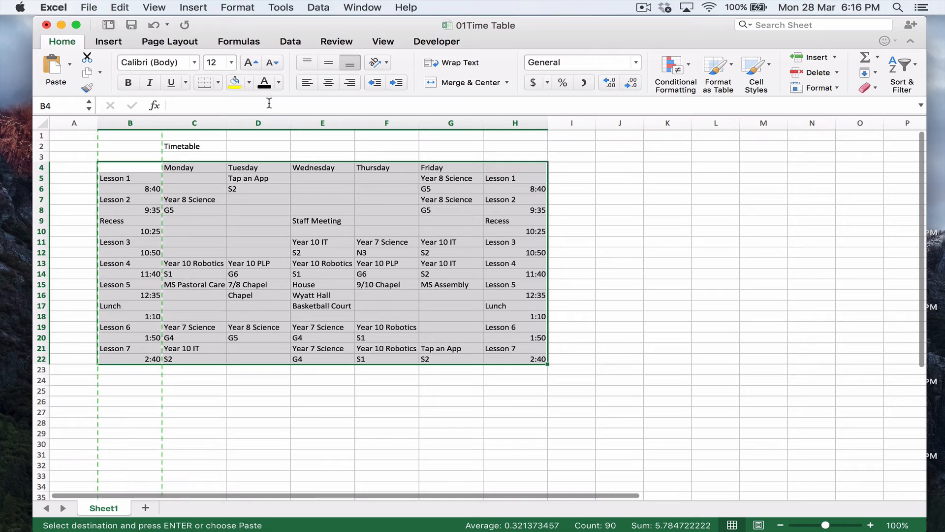
{"action": "left_click", "coordinate": [217, 81]}
{"action": "left_click", "coordinate": [239, 209]}
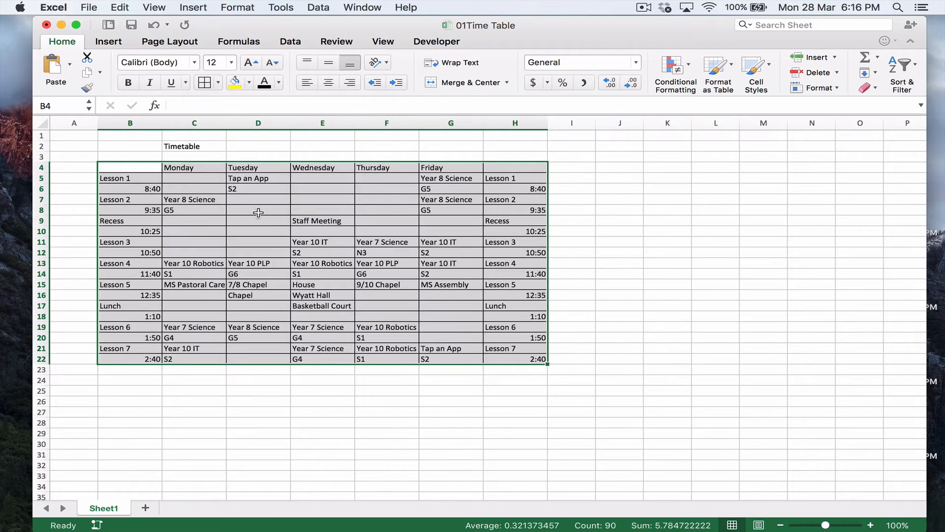
{"action": "left_click", "coordinate": [288, 220]}
{"action": "key", "text": "super+z"}
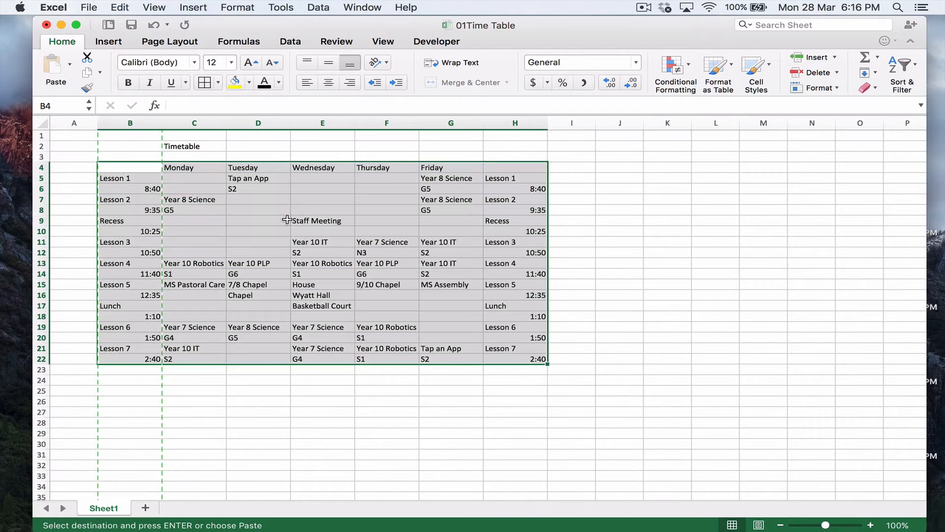
{"action": "left_click", "coordinate": [225, 206]}
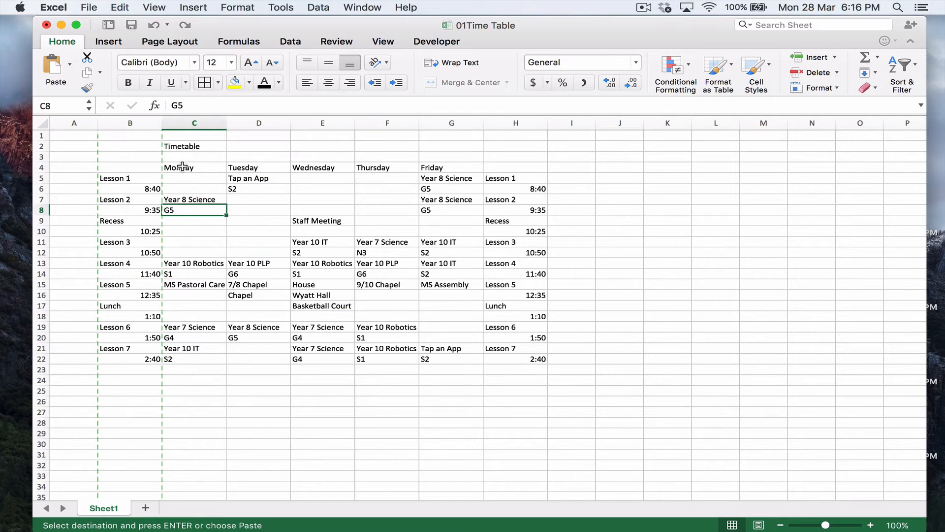
Step: Centre the contents of columns B through H both vertically and horizontally
{"action": "left_click_drag", "start_coordinate": [178, 178], "coordinate": [190, 198]}
{"action": "left_click_drag", "start_coordinate": [133, 123], "coordinate": [515, 123]}
{"action": "left_click", "coordinate": [329, 65]}
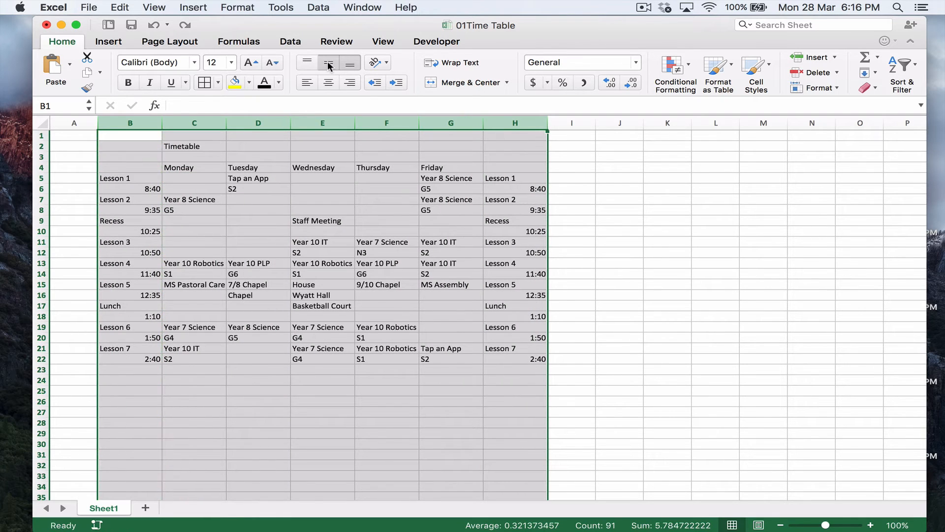
{"action": "left_click", "coordinate": [329, 84]}
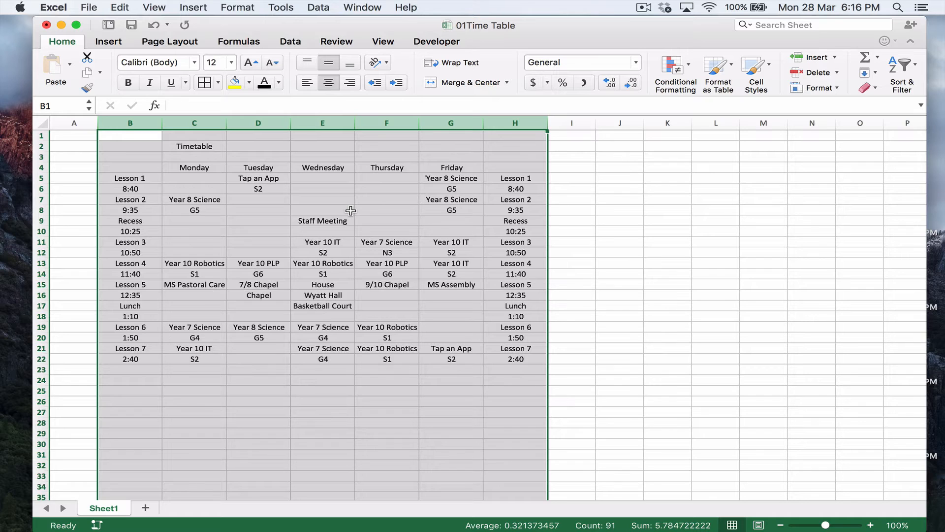
{"action": "left_click", "coordinate": [337, 222]}
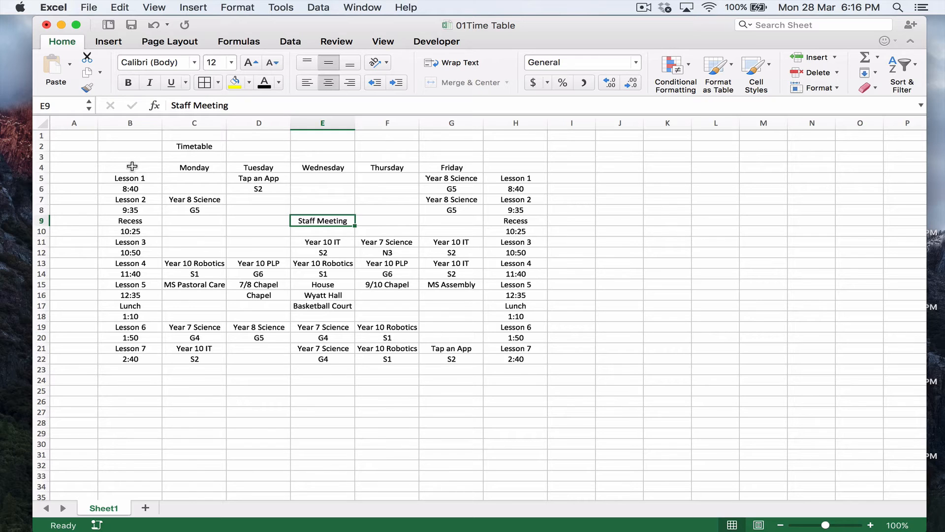
Step: Move the weekday headings up to row 3 and clear the Timetable title from C2
{"action": "left_click_drag", "start_coordinate": [207, 165], "coordinate": [417, 149]}
{"action": "left_click", "coordinate": [369, 176]}
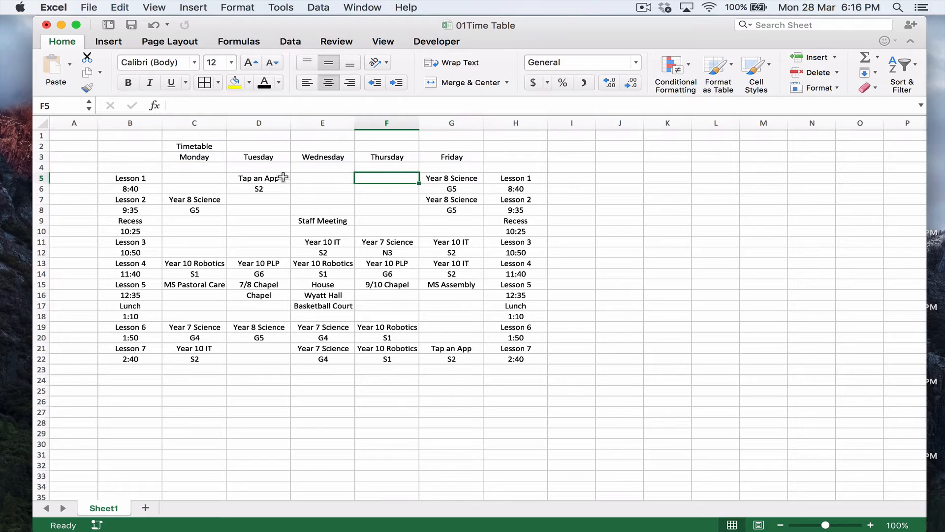
{"action": "left_click", "coordinate": [197, 146]}
{"action": "key", "text": "BackSpace"}
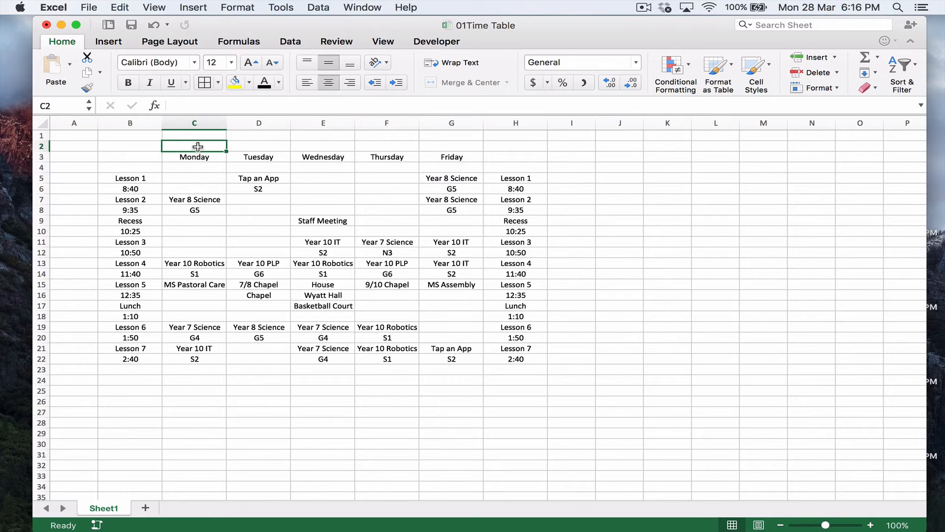
{"action": "key", "text": "Down"}
{"action": "key", "text": "Left"}
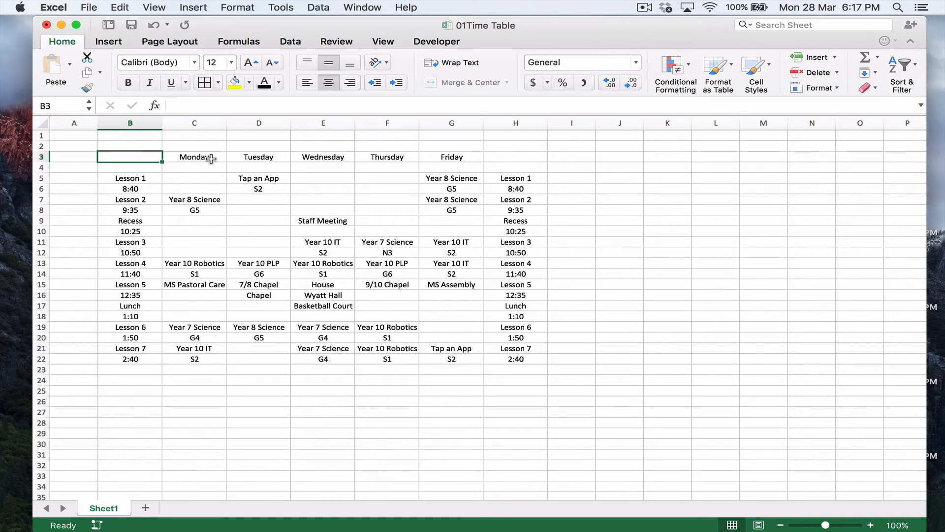
{"action": "left_click_drag", "start_coordinate": [211, 158], "coordinate": [204, 162]}
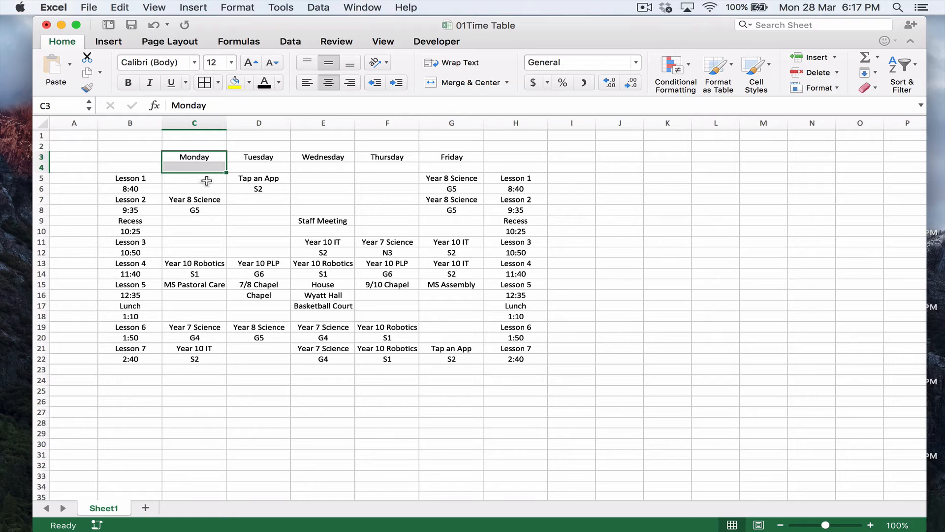
Step: Add outside borders around Tuesday's Tap an App lesson in D5:D6
{"action": "left_click_drag", "start_coordinate": [256, 177], "coordinate": [261, 193]}
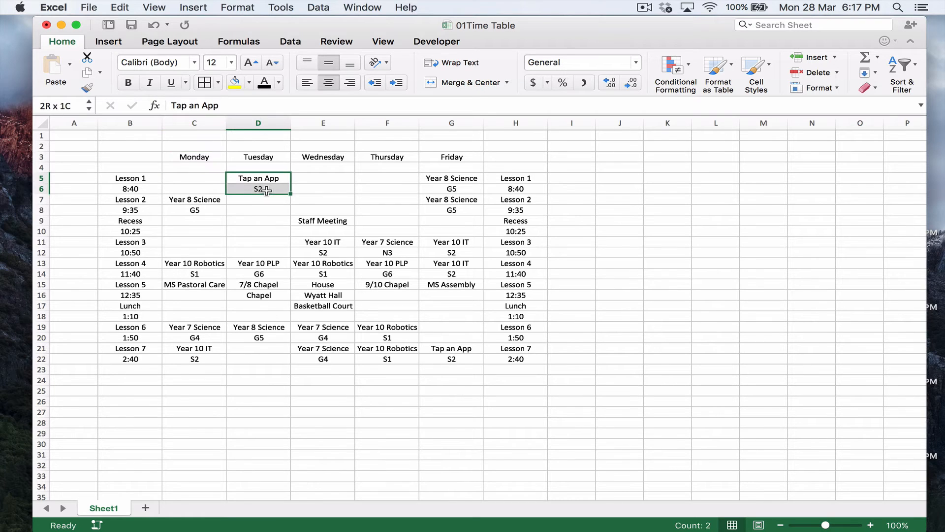
{"action": "left_click", "coordinate": [217, 82]}
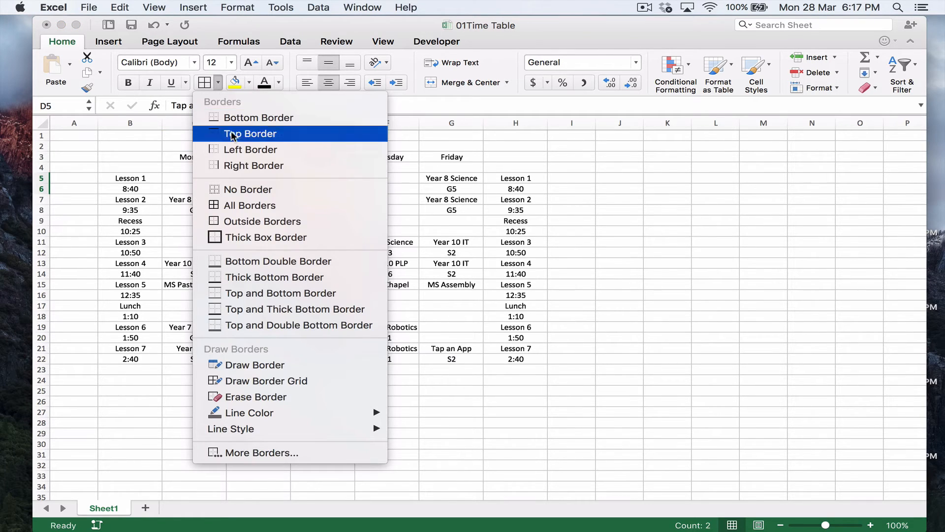
{"action": "left_click", "coordinate": [239, 222]}
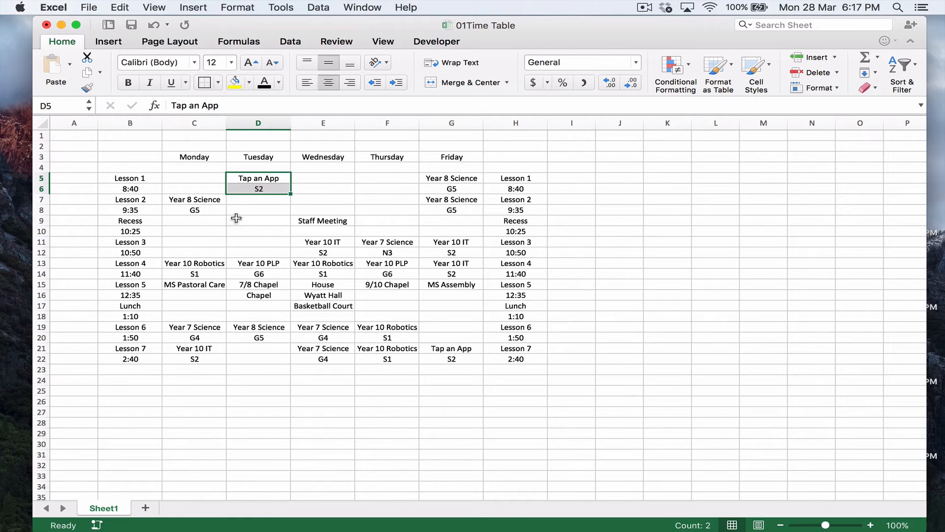
Step: Fill Tuesday's Tap an App lesson in D5:D6 with purple
{"action": "left_click", "coordinate": [250, 83]}
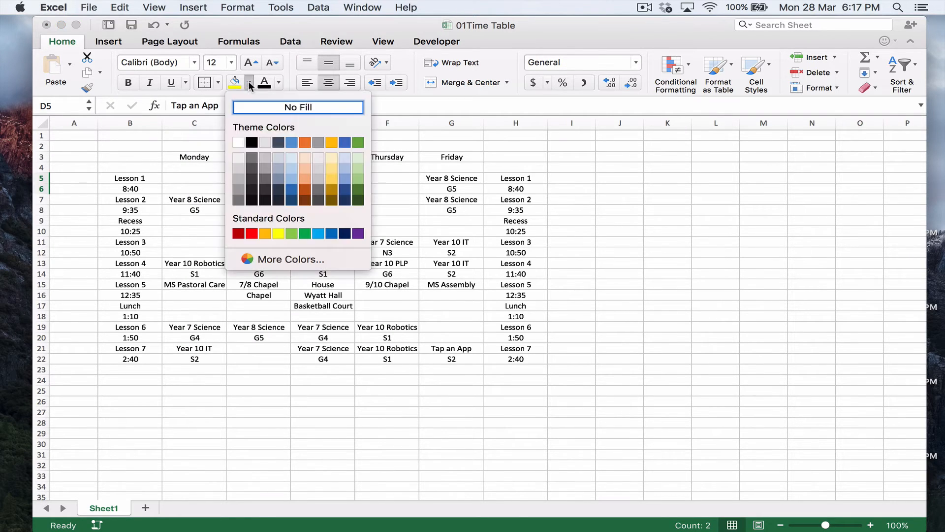
{"action": "left_click", "coordinate": [359, 231]}
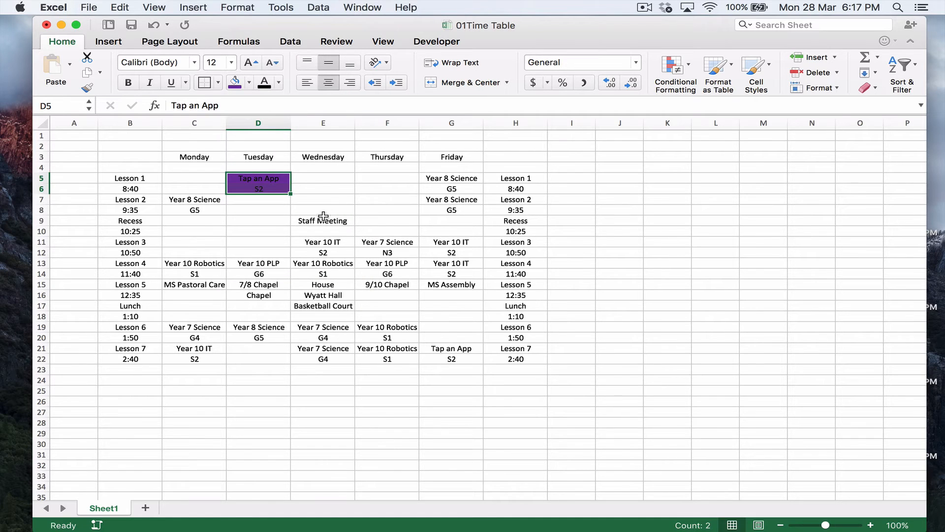
{"action": "left_click", "coordinate": [333, 198]}
Step: Change the fill of Tuesday's Tap an App lesson in D5:D6 to light blue
{"action": "left_click_drag", "start_coordinate": [259, 178], "coordinate": [259, 189]}
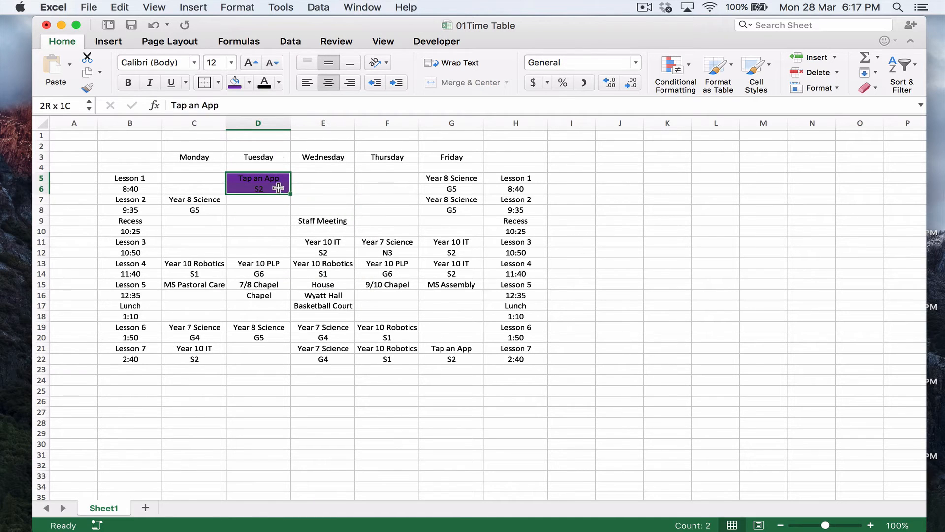
{"action": "left_click", "coordinate": [250, 83]}
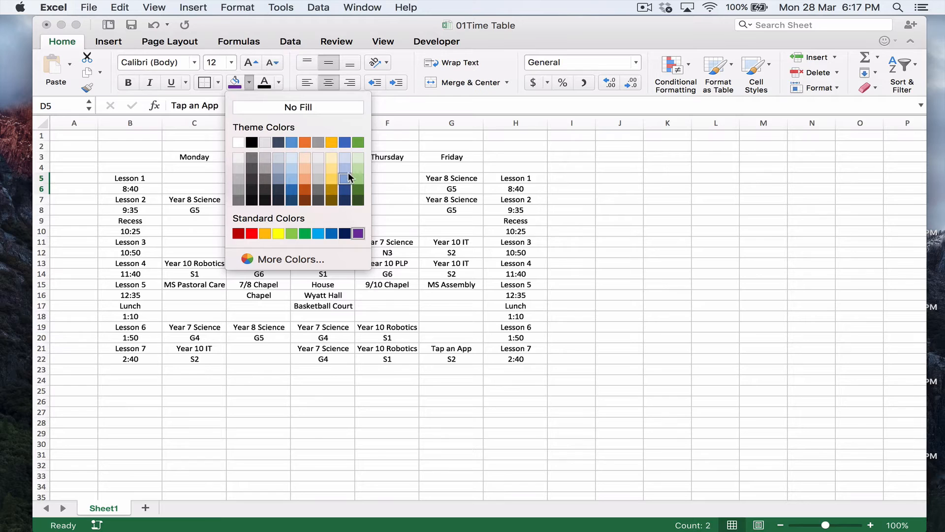
{"action": "left_click", "coordinate": [348, 175]}
{"action": "left_click", "coordinate": [340, 197]}
{"action": "left_click", "coordinate": [283, 178]}
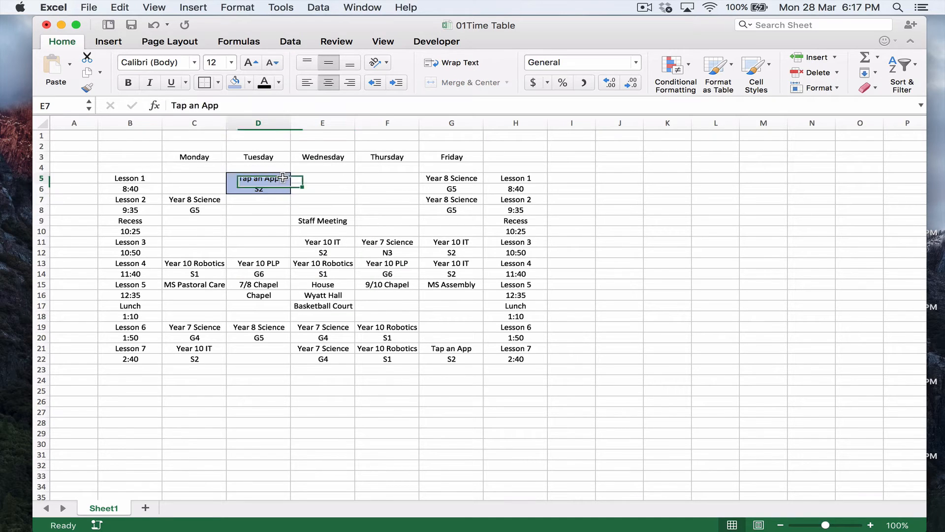
Step: Copy the formatted Tap an App block from D5:D6 onto Friday's Lesson 7 in G21:G22
{"action": "left_click_drag", "start_coordinate": [283, 177], "coordinate": [284, 190]}
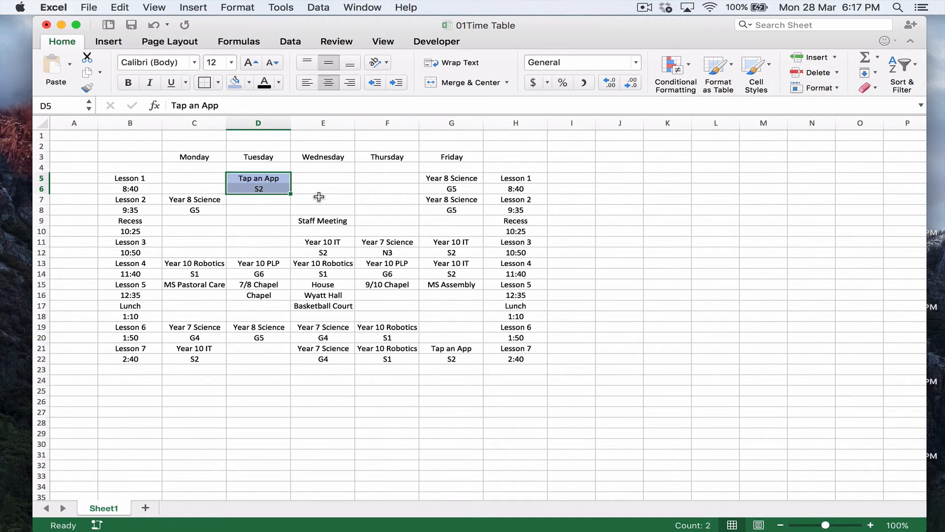
{"action": "key", "text": "super+c"}
{"action": "left_click", "coordinate": [459, 348]}
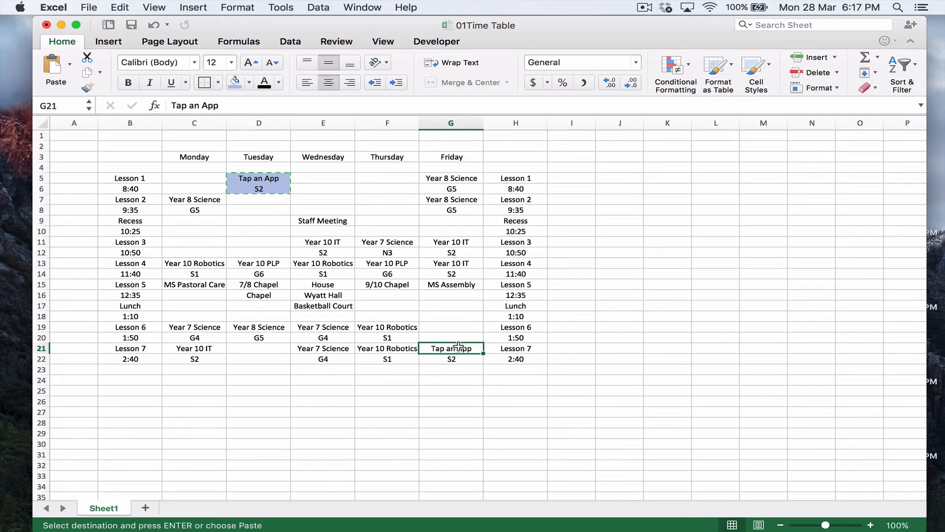
{"action": "key", "text": "super+v"}
{"action": "left_click", "coordinate": [455, 316]}
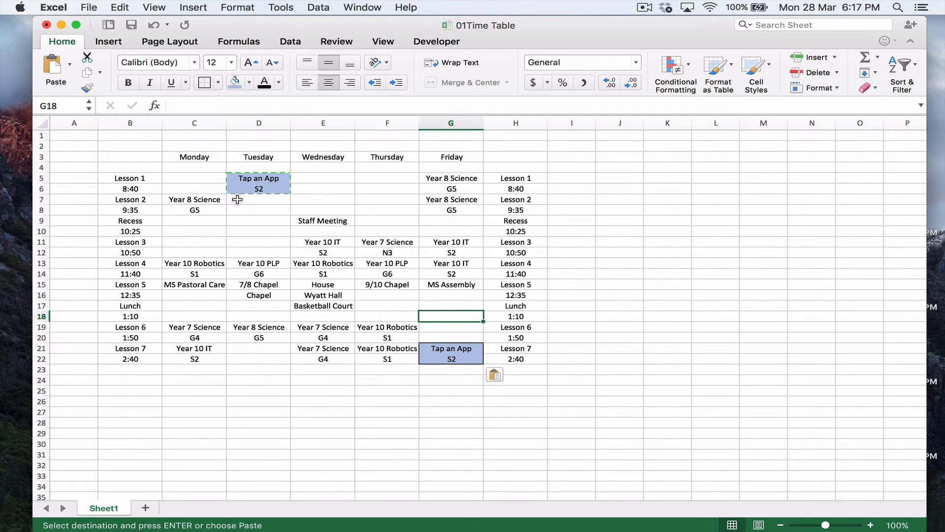
Step: Outline Monday's Year 8 Science lesson in C7:C8 and fill it with light green
{"action": "left_click_drag", "start_coordinate": [212, 200], "coordinate": [209, 209]}
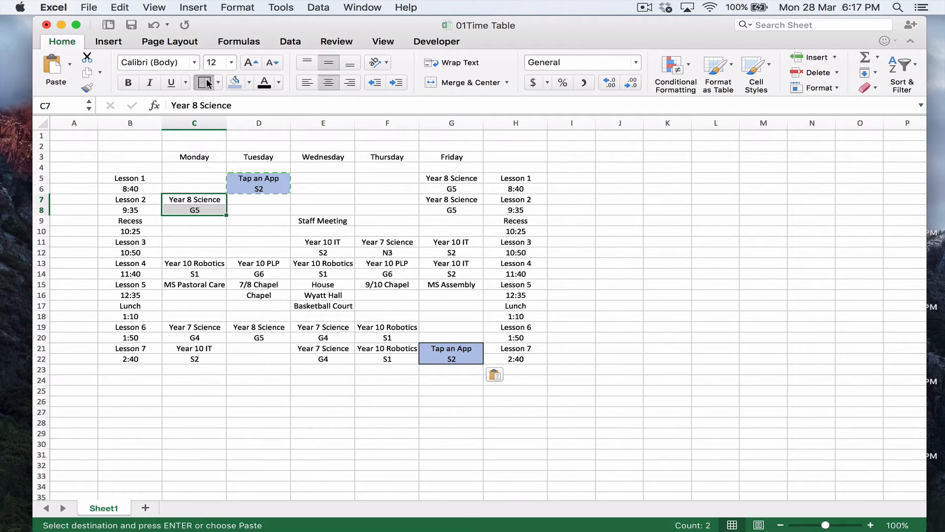
{"action": "key", "text": "Escape"}
{"action": "left_click", "coordinate": [250, 82]}
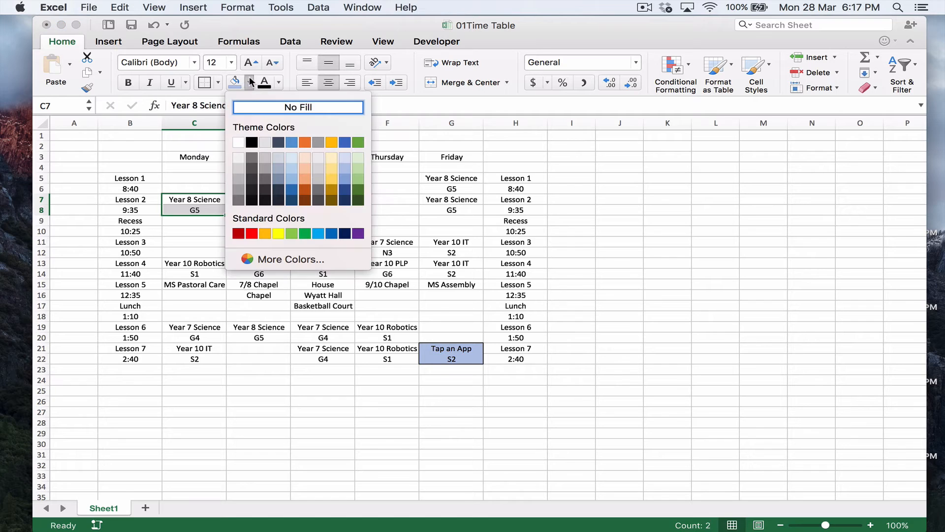
{"action": "left_click", "coordinate": [359, 167]}
Step: Copy the formatted Year 8 Science block onto the other Year 8 Science lessons at D19, G5 and G7
{"action": "key", "text": "super+c"}
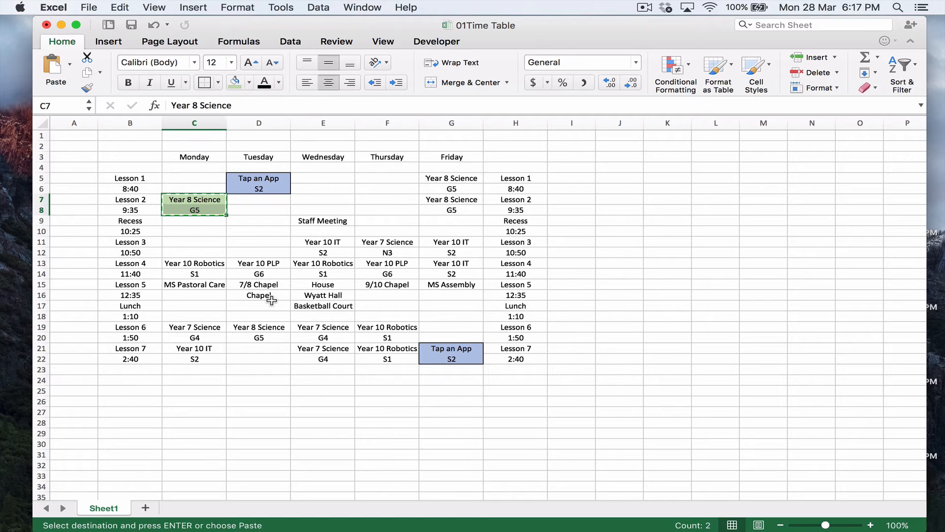
{"action": "left_click", "coordinate": [261, 326]}
{"action": "key", "text": "super+v"}
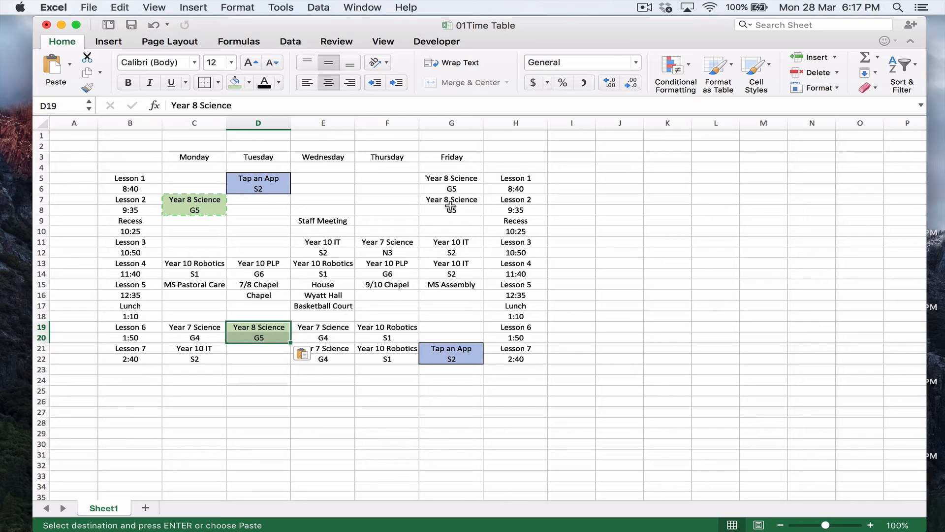
{"action": "left_click", "coordinate": [449, 178]}
{"action": "key", "text": "super+v"}
{"action": "left_click", "coordinate": [454, 199]}
{"action": "key", "text": "super+v"}
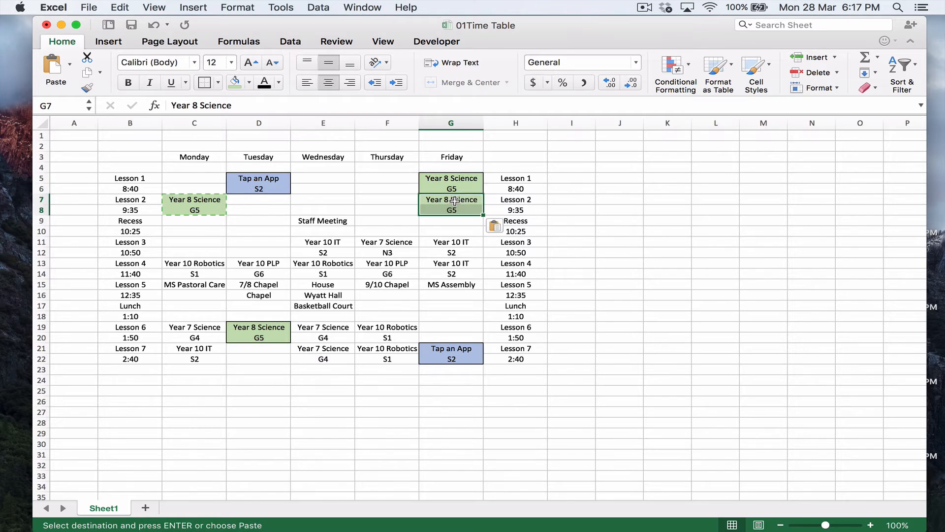
{"action": "left_click", "coordinate": [345, 231]}
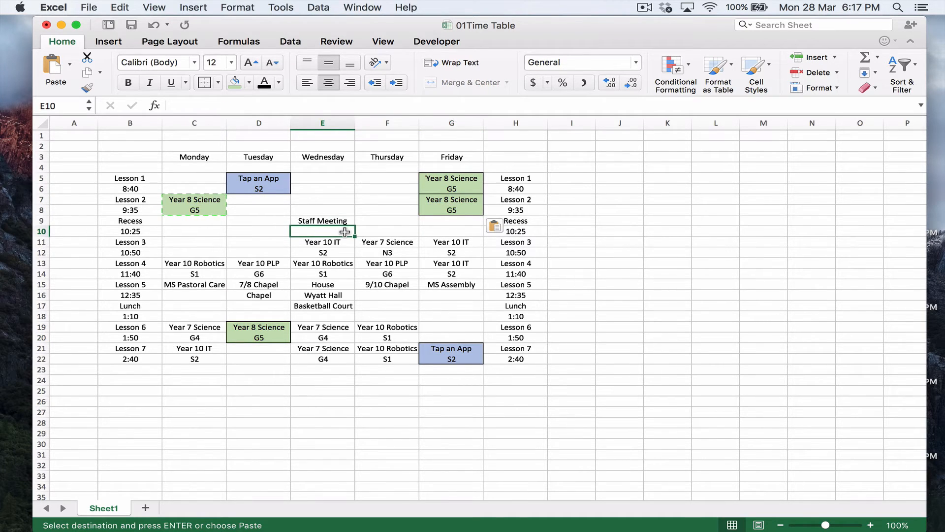
{"action": "left_click", "coordinate": [200, 264]}
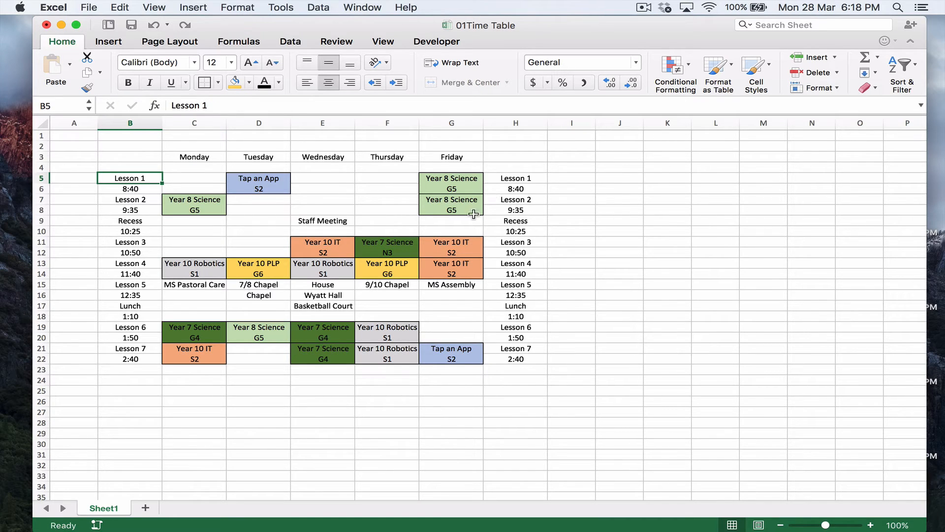
{"action": "left_click", "coordinate": [385, 253]}
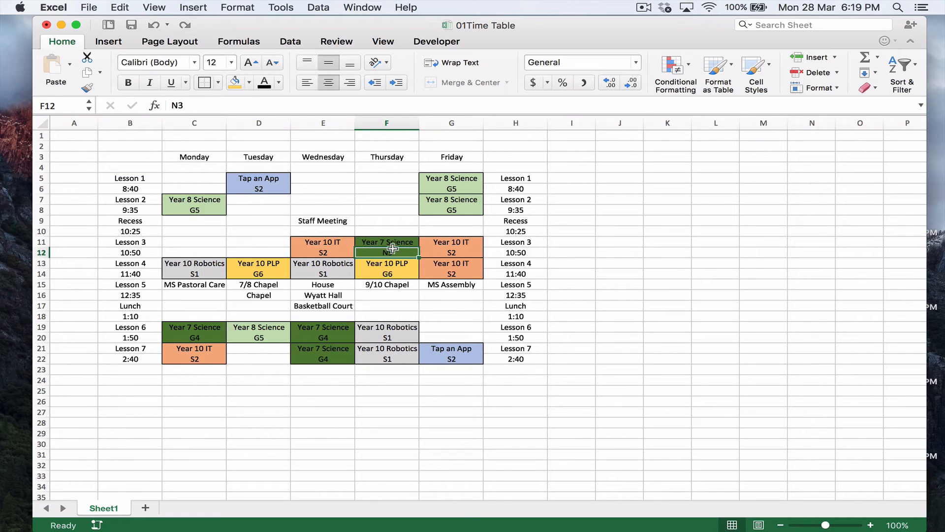
Step: Outline each two-row lesson, Recess and Lunch time block in B5:B22 with its own border
{"action": "left_click_drag", "start_coordinate": [148, 179], "coordinate": [137, 358]}
{"action": "left_click", "coordinate": [204, 82]}
{"action": "left_click", "coordinate": [204, 83]}
{"action": "left_click", "coordinate": [204, 82]}
{"action": "left_click", "coordinate": [204, 82]}
{"action": "left_click", "coordinate": [205, 82]}
{"action": "left_click", "coordinate": [204, 83]}
Step: Copy the outlined lesson time blocks from B5:B22 onto the matching time column starting at H5
{"action": "left_click_drag", "start_coordinate": [501, 180], "coordinate": [502, 186]}
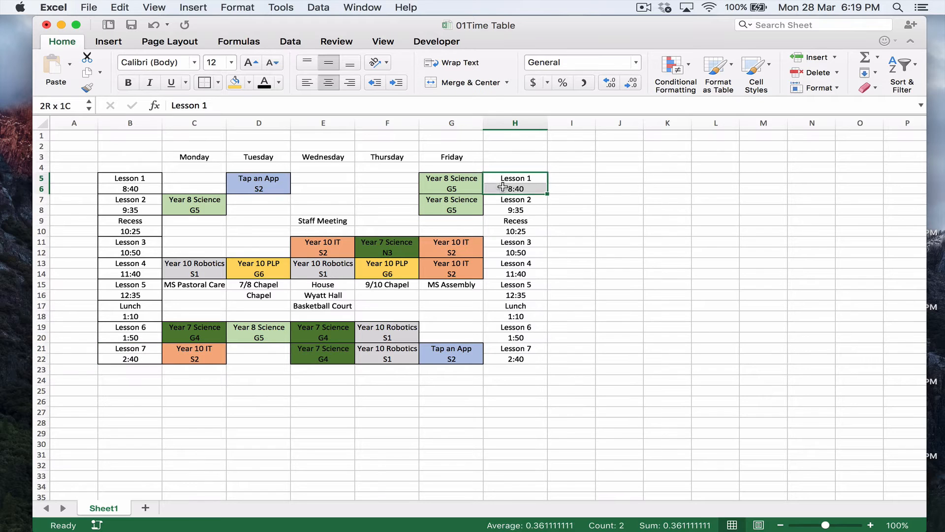
{"action": "left_click_drag", "start_coordinate": [148, 178], "coordinate": [153, 356]}
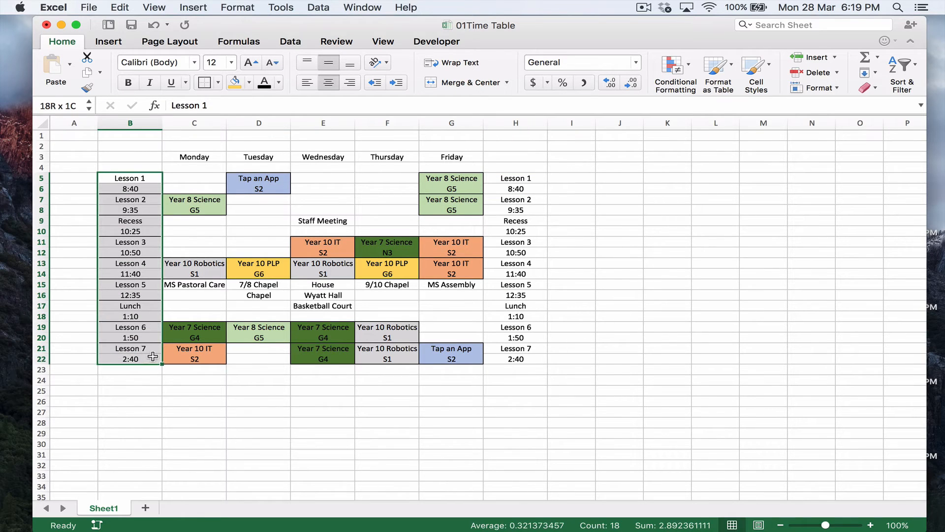
{"action": "key", "text": "super+c"}
{"action": "left_click", "coordinate": [512, 180]}
{"action": "key", "text": "super+v"}
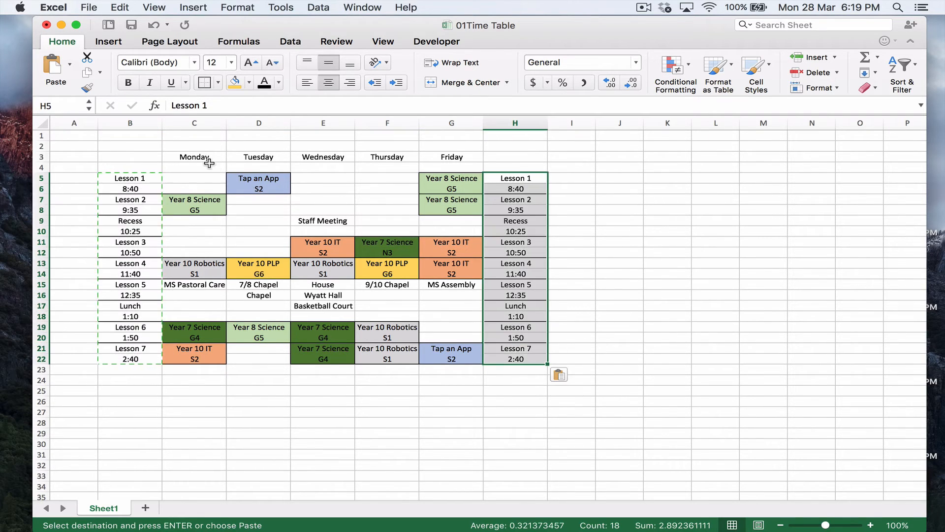
Step: Outline each weekday heading from Monday to Friday as a separate two-row block in C3:G4
{"action": "left_click_drag", "start_coordinate": [210, 163], "coordinate": [207, 168]}
{"action": "left_click", "coordinate": [204, 82]}
{"action": "left_click_drag", "start_coordinate": [261, 158], "coordinate": [265, 168]}
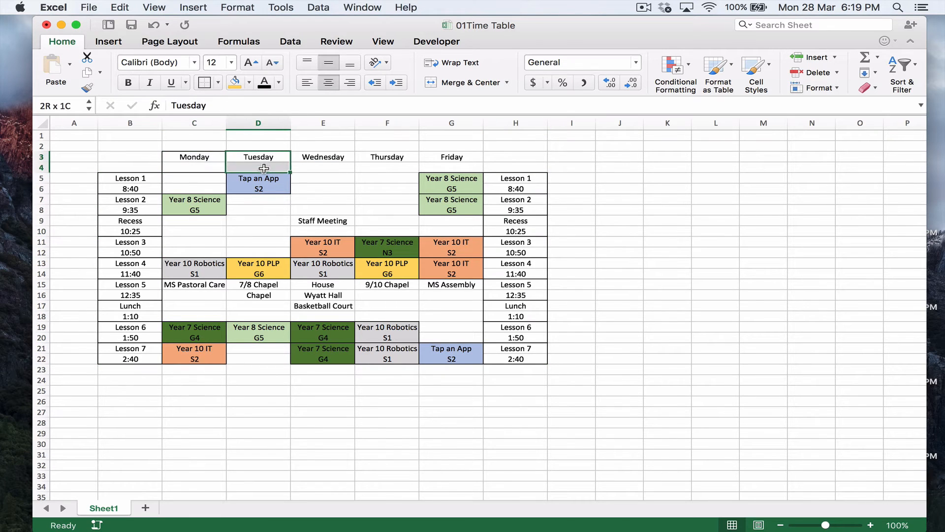
{"action": "left_click", "coordinate": [204, 82]}
{"action": "mouse_move", "coordinate": [323, 158]}
{"action": "left_mouse_down"}
{"action": "mouse_move", "coordinate": [316, 178]}
{"action": "mouse_move", "coordinate": [315, 168]}
{"action": "left_mouse_up"}
{"action": "left_click", "coordinate": [204, 82]}
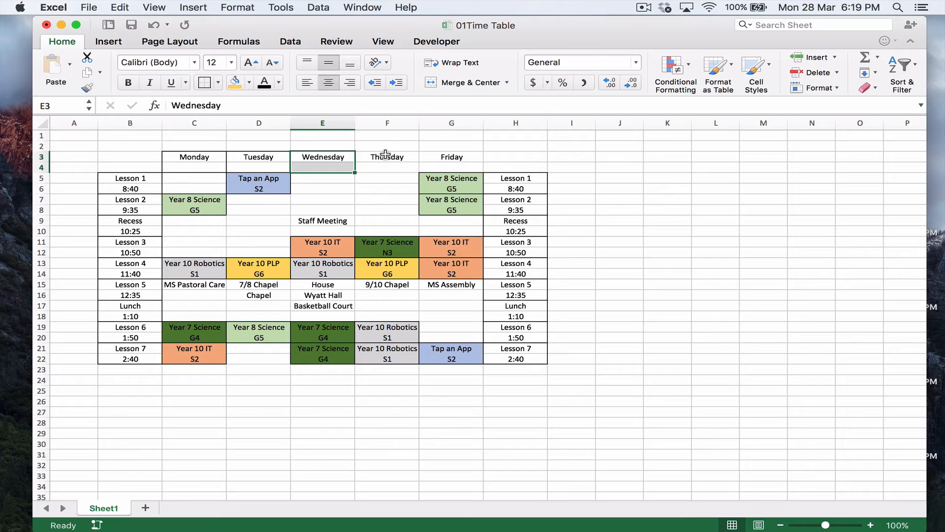
{"action": "left_click_drag", "start_coordinate": [385, 154], "coordinate": [432, 165]}
{"action": "left_click", "coordinate": [204, 83]}
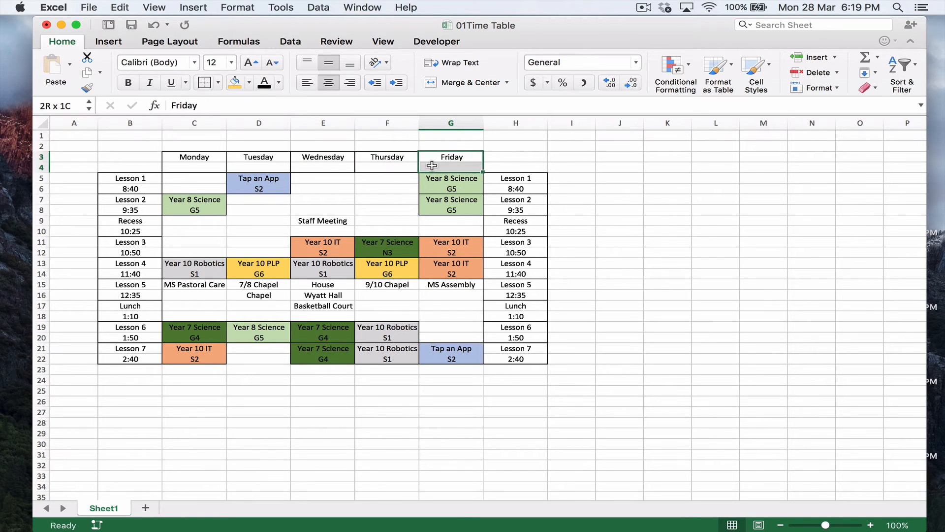
{"action": "left_click", "coordinate": [204, 82]}
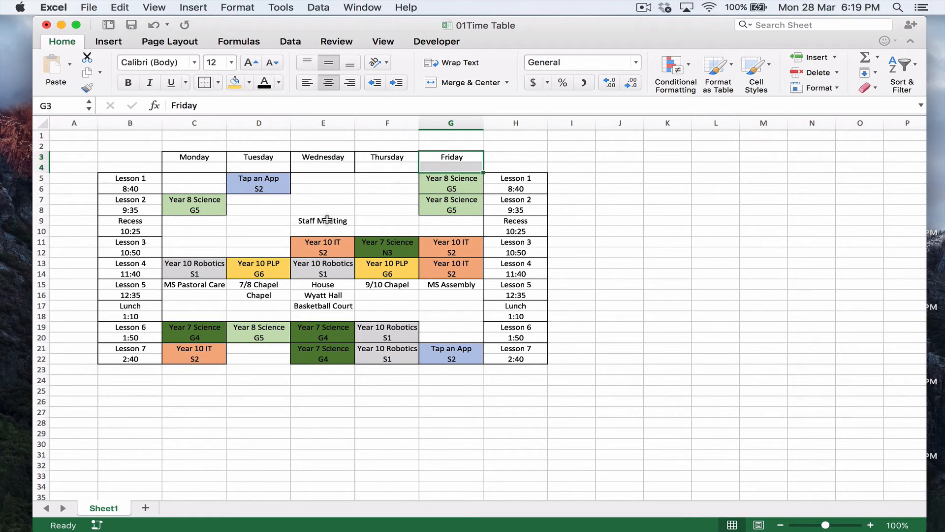
Step: Fill Wednesday's Staff Meeting block in E9:E10 and Basketball Court block in E17:E18 with yellow
{"action": "left_click_drag", "start_coordinate": [327, 220], "coordinate": [325, 231]}
{"action": "left_click", "coordinate": [250, 82]}
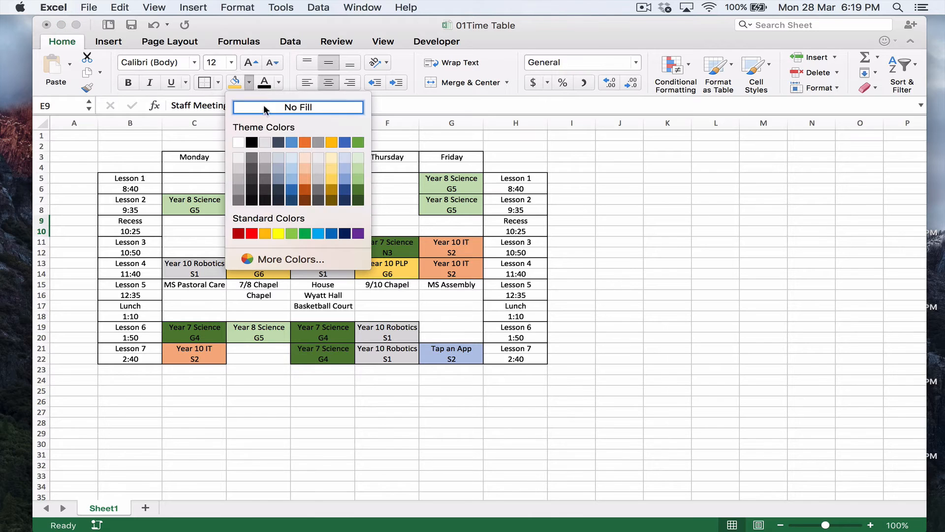
{"action": "left_click", "coordinate": [278, 232]}
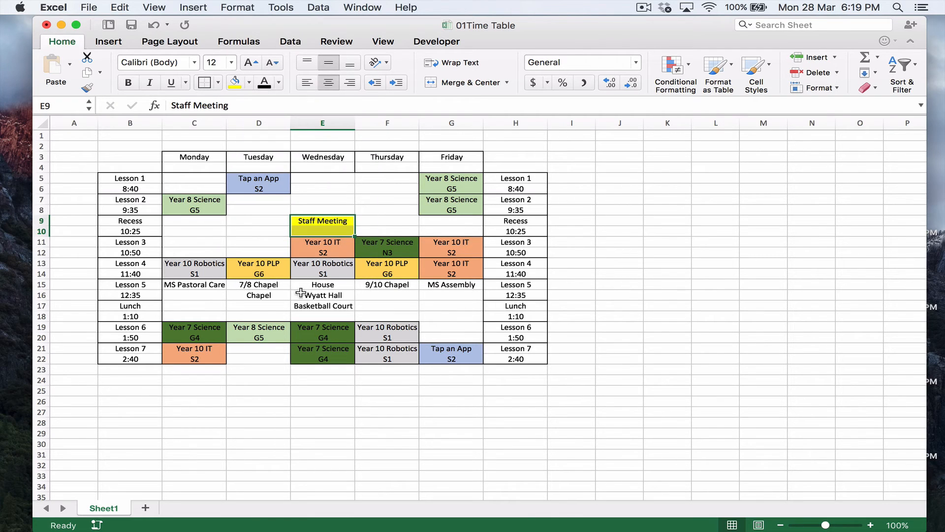
{"action": "left_click_drag", "start_coordinate": [300, 292], "coordinate": [322, 315]}
{"action": "left_click", "coordinate": [320, 304]}
{"action": "left_click", "coordinate": [235, 83]}
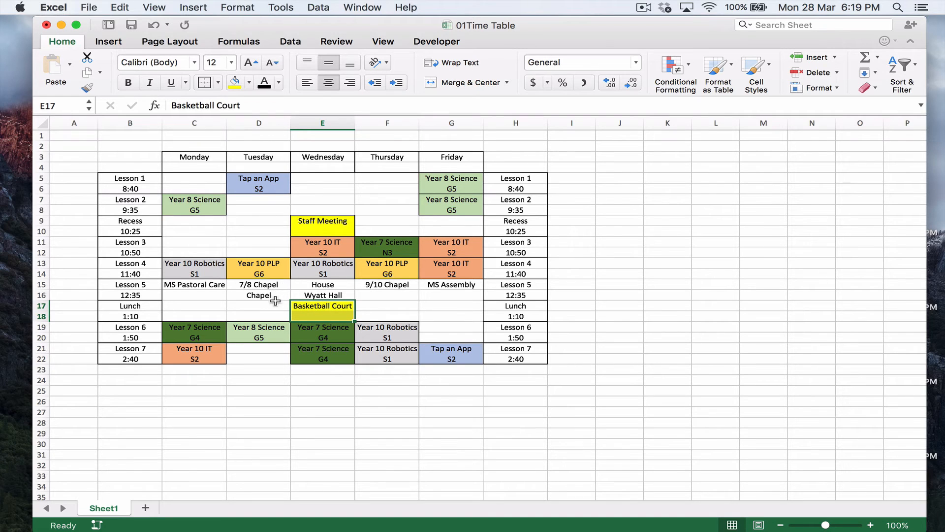
Step: Outline each day's Lesson 5 block separately, from MS Pastoral Care in C15:C16 to MS Assembly in G15:G16
{"action": "left_click_drag", "start_coordinate": [205, 286], "coordinate": [208, 296]}
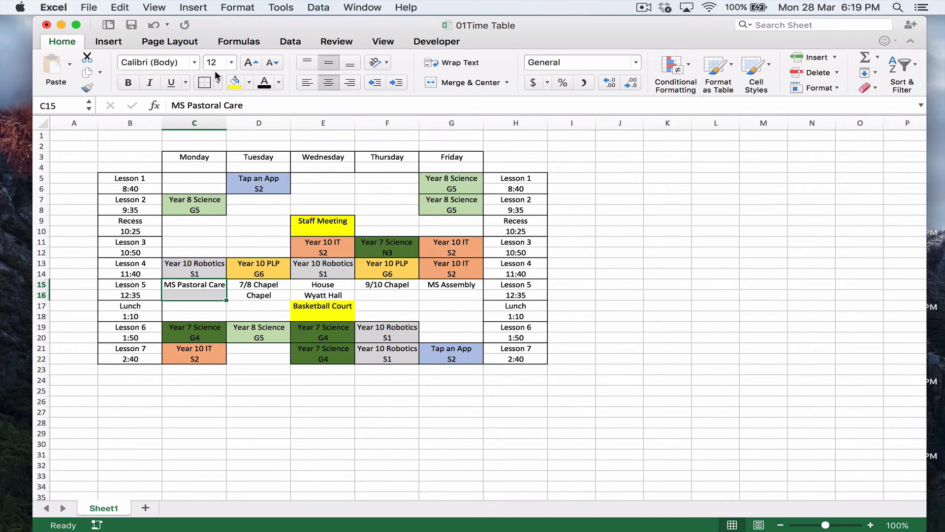
{"action": "left_click", "coordinate": [205, 83]}
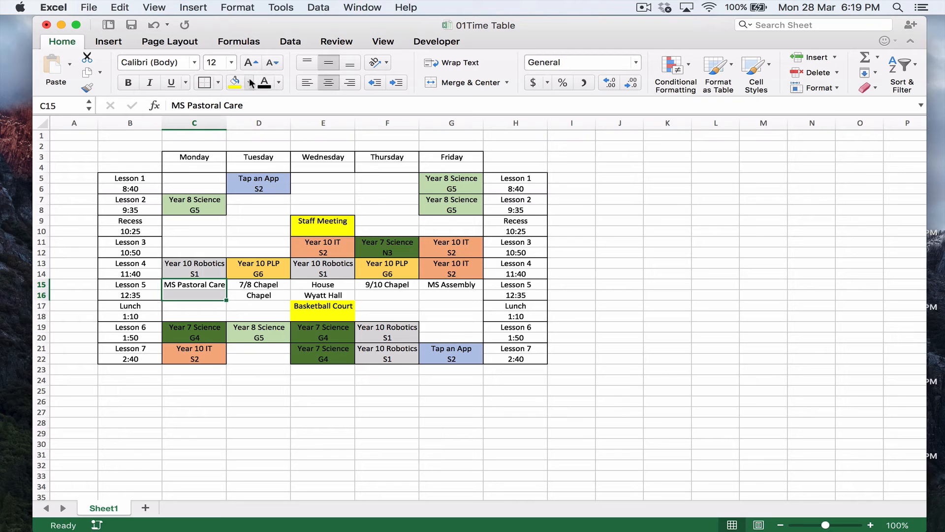
{"action": "left_click_drag", "start_coordinate": [263, 285], "coordinate": [315, 295]}
{"action": "left_click", "coordinate": [205, 82]}
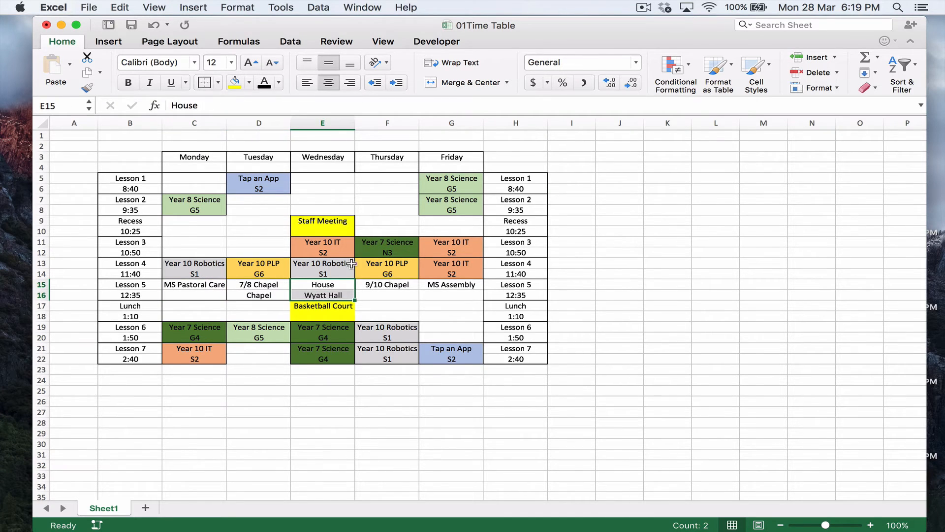
{"action": "left_click_drag", "start_coordinate": [386, 284], "coordinate": [387, 296]}
{"action": "left_click", "coordinate": [205, 83]}
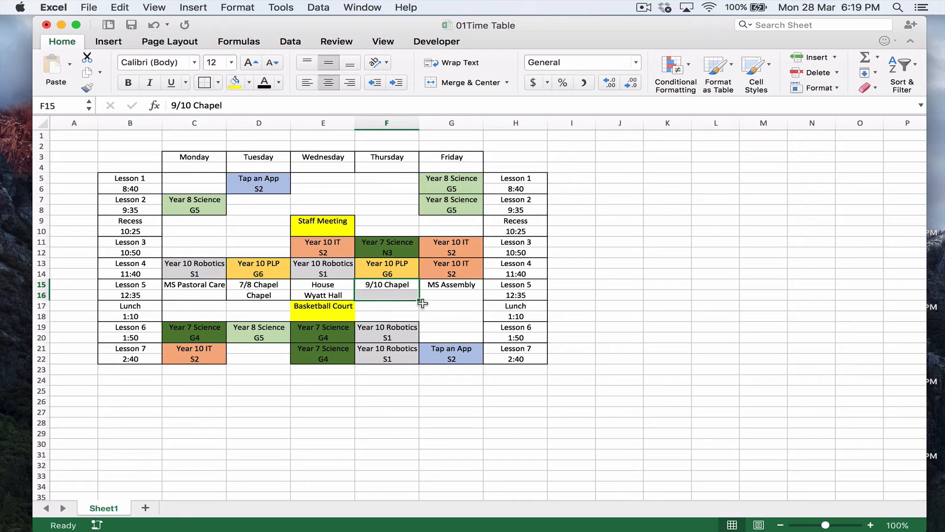
{"action": "left_click_drag", "start_coordinate": [448, 284], "coordinate": [449, 295]}
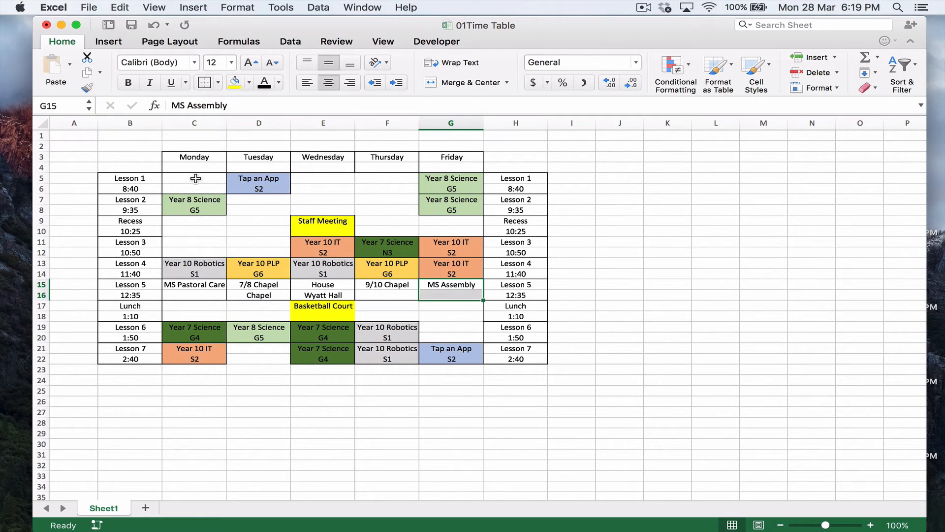
Step: Outline Monday's empty Lesson 1 block in C5:C6 and copy it onto Monday's empty blocks at C9, C11 and C17
{"action": "left_click_drag", "start_coordinate": [192, 179], "coordinate": [197, 185]}
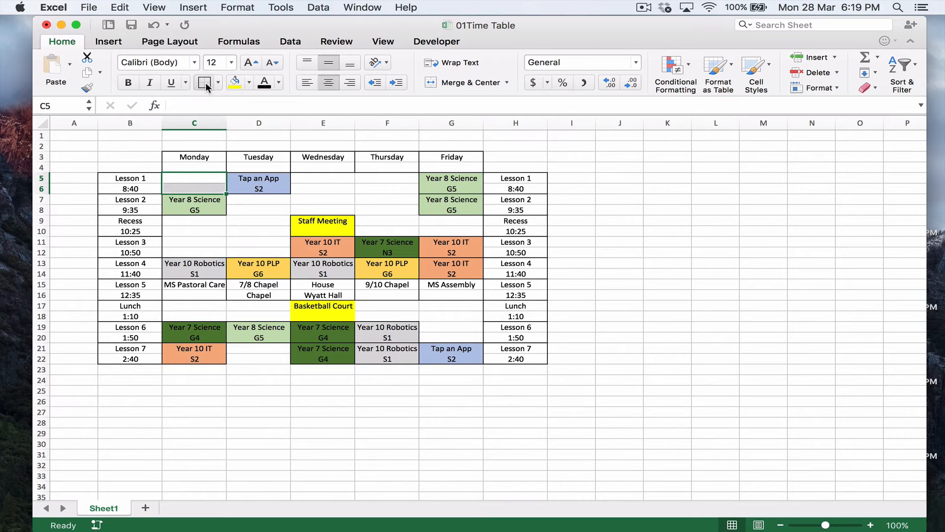
{"action": "key", "text": "super+c"}
{"action": "key", "text": "Down"}
{"action": "key", "text": "Down"}
{"action": "key", "text": "Down"}
{"action": "key", "text": "Down"}
{"action": "key", "text": "Down"}
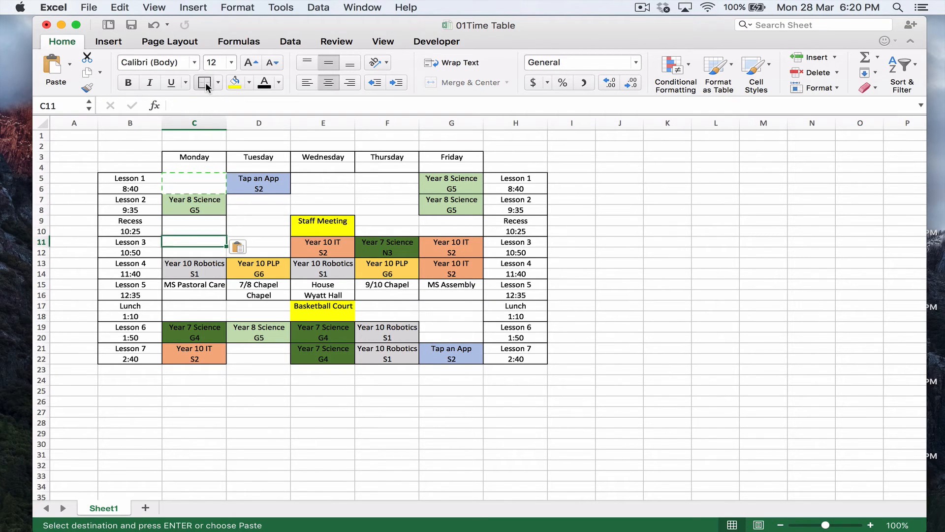
{"action": "key", "text": "super+v"}
{"action": "left_click", "coordinate": [198, 305]}
{"action": "key", "text": "super+v"}
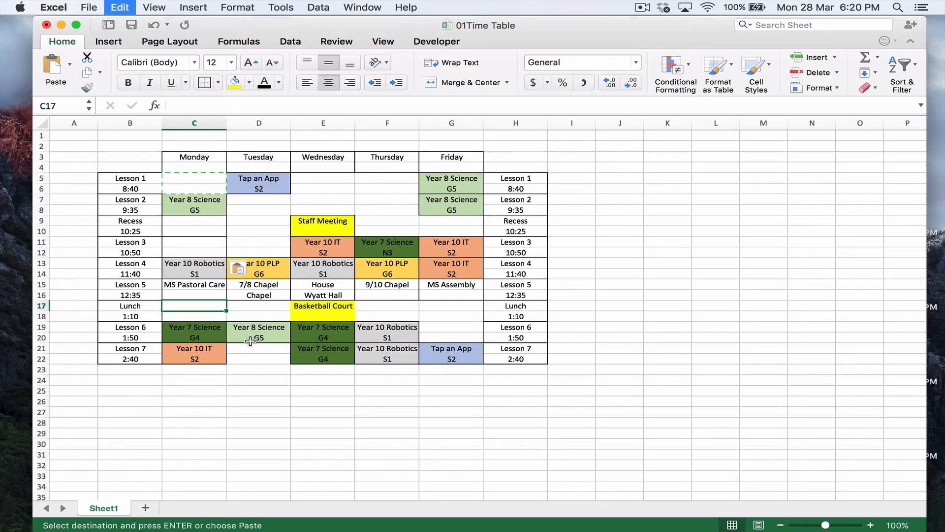
Step: Paste the copied empty outlined block onto Tuesday's free slots at D21, D17, D11, D9 and D7
{"action": "left_click", "coordinate": [257, 348]}
{"action": "key", "text": "super+v"}
{"action": "left_click", "coordinate": [259, 306]}
{"action": "key", "text": "super+v"}
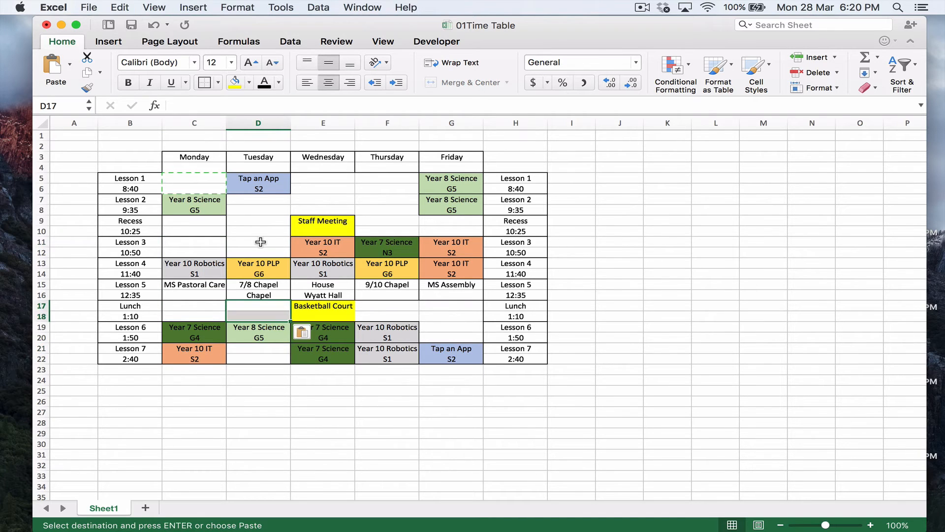
{"action": "left_click", "coordinate": [259, 241]}
{"action": "key", "text": "super+v"}
{"action": "left_click", "coordinate": [261, 220]}
{"action": "key", "text": "super+v"}
{"action": "left_click", "coordinate": [258, 200]}
{"action": "key", "text": "super+v"}
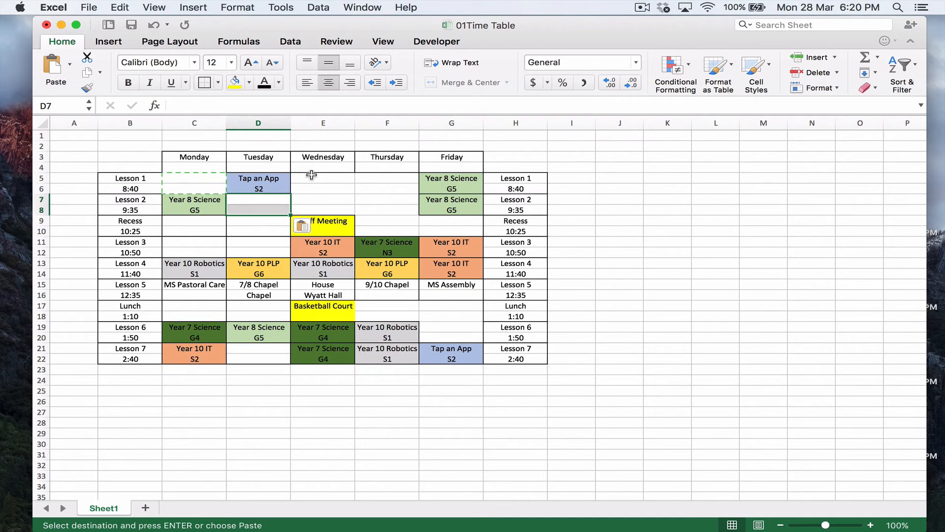
Step: Paste the empty outlined block onto the free Lesson 1 and Lesson 2 slots at E5, E7, F5 and F7
{"action": "left_click", "coordinate": [323, 179]}
{"action": "key", "text": "super+v"}
{"action": "left_click", "coordinate": [322, 199]}
{"action": "key", "text": "super+v"}
{"action": "left_click", "coordinate": [375, 181]}
{"action": "key", "text": "super+v"}
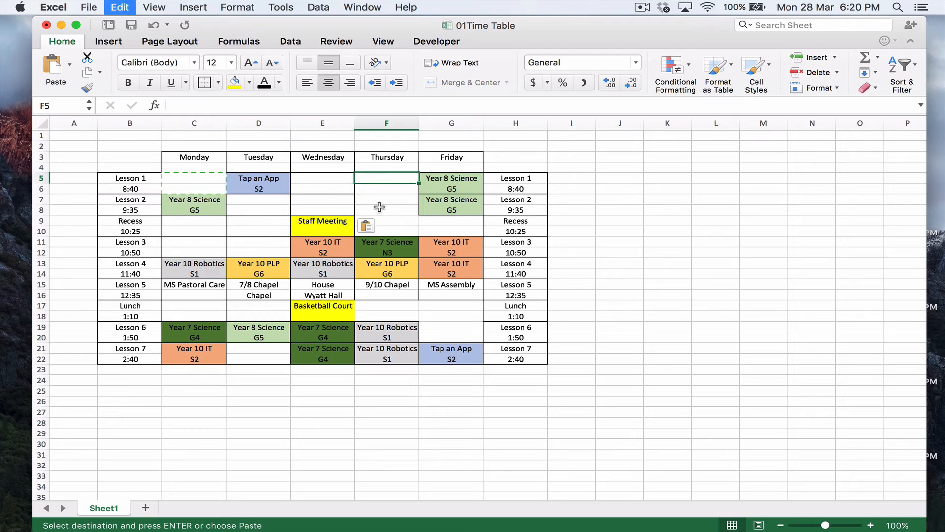
{"action": "left_click", "coordinate": [382, 202]}
{"action": "key", "text": "super+v"}
Step: Paste the empty outlined block onto Thursday's free slots at F9 and F17 and Friday's at G17 and G19
{"action": "left_click", "coordinate": [403, 224]}
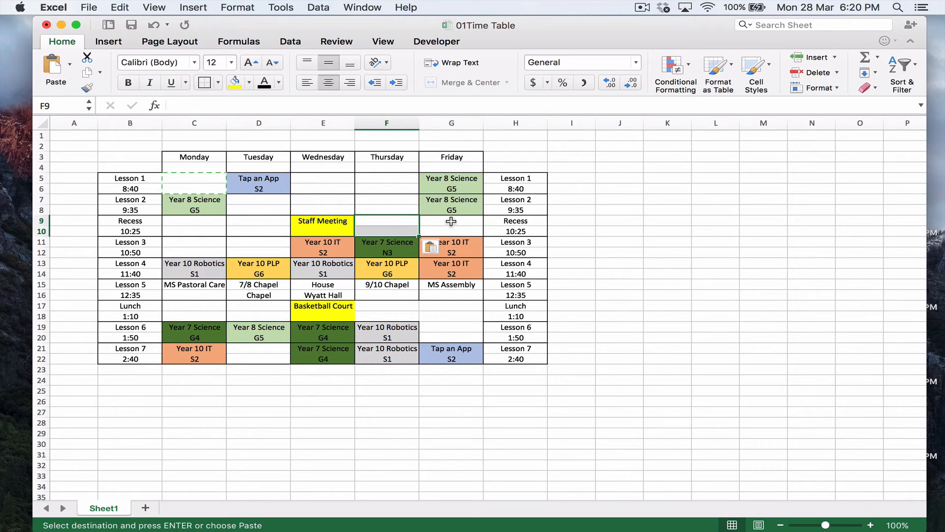
{"action": "key", "text": "super+v"}
{"action": "left_click", "coordinate": [399, 306]}
{"action": "key", "text": "super+v"}
{"action": "left_click", "coordinate": [442, 307]}
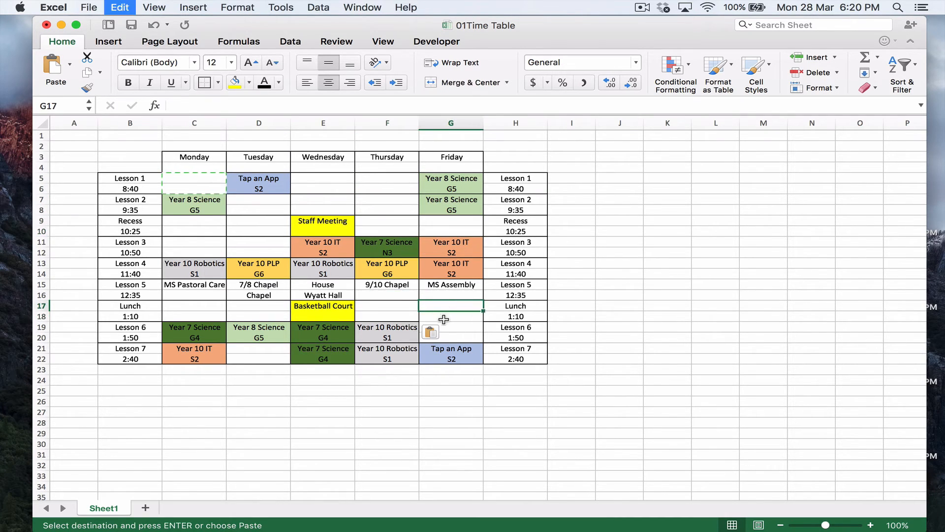
{"action": "key", "text": "super+v"}
{"action": "left_click", "coordinate": [453, 329]}
{"action": "key", "text": "super+v"}
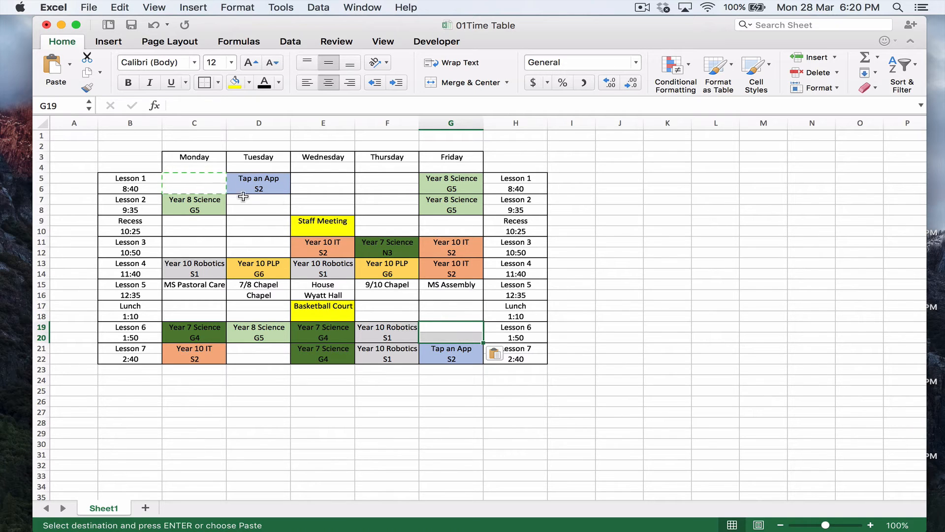
{"action": "left_click_drag", "start_coordinate": [191, 158], "coordinate": [195, 371]}
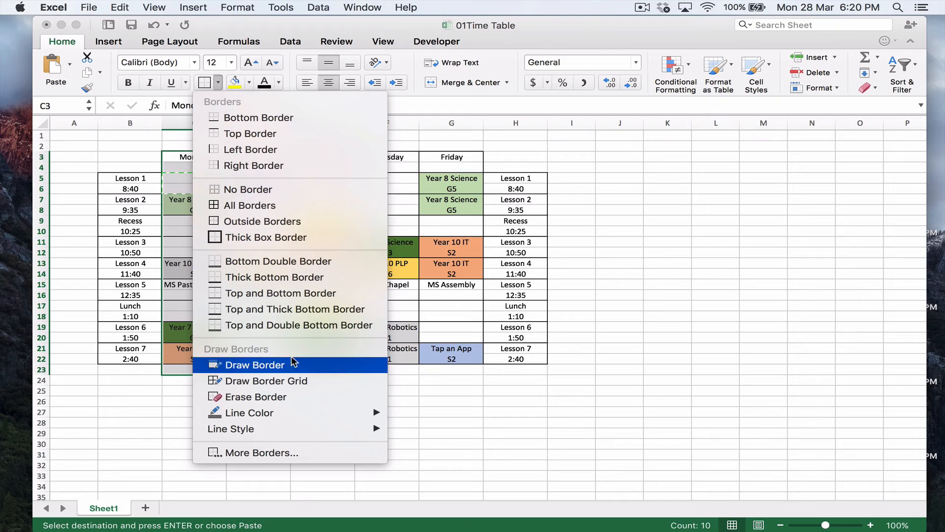
{"action": "left_click", "coordinate": [274, 237]}
{"action": "left_click_drag", "start_coordinate": [253, 158], "coordinate": [253, 351]}
{"action": "key", "text": "super+z"}
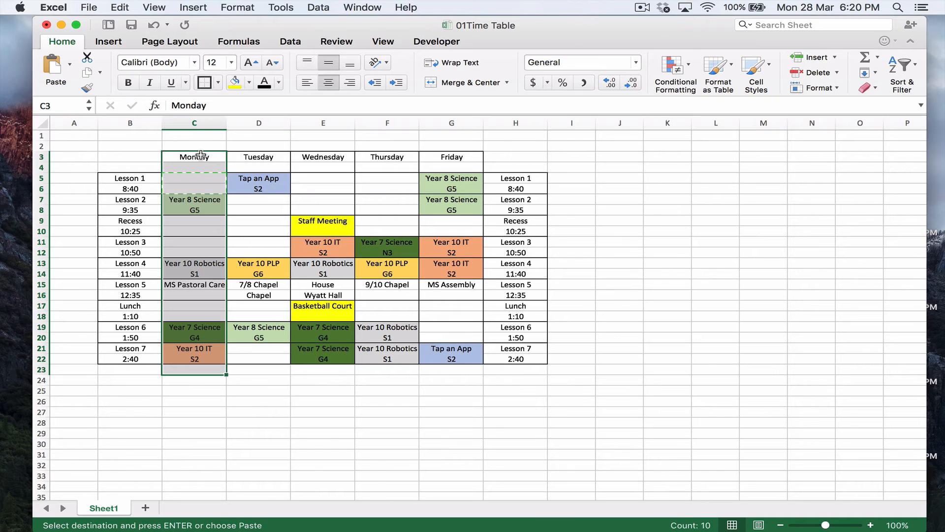
Step: Apply a thick box border around each weekday column separately, from Monday's C3:C22 to Friday's G3:G22
{"action": "left_click_drag", "start_coordinate": [200, 157], "coordinate": [204, 359]}
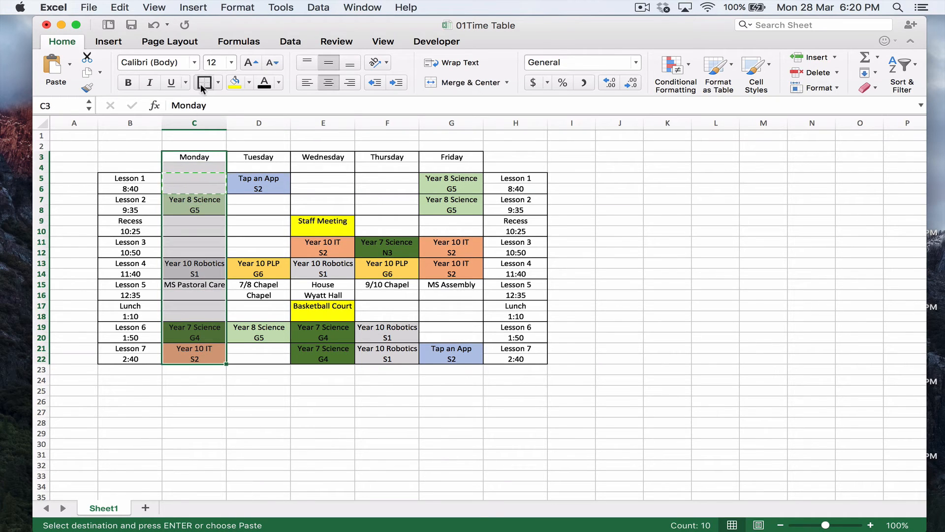
{"action": "key", "text": "Escape"}
{"action": "left_click_drag", "start_coordinate": [258, 158], "coordinate": [269, 359]}
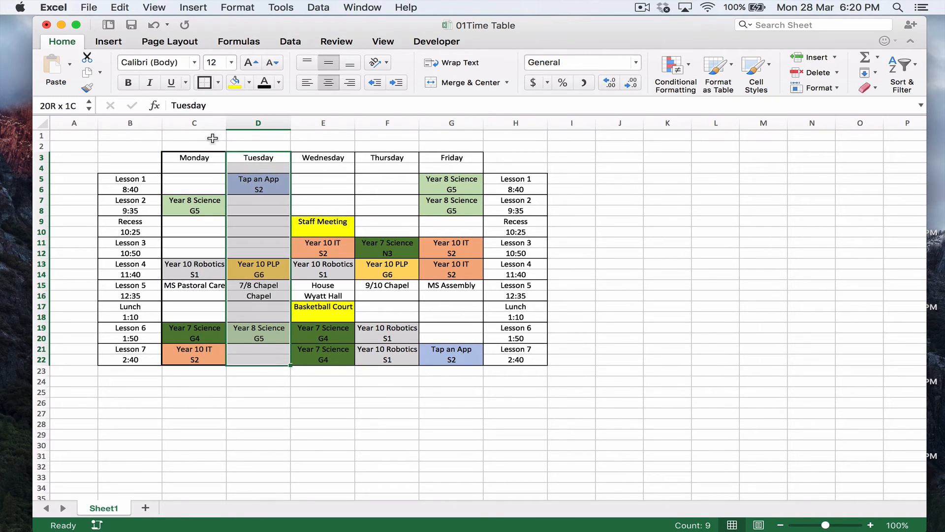
{"action": "left_click_drag", "start_coordinate": [338, 157], "coordinate": [318, 364]}
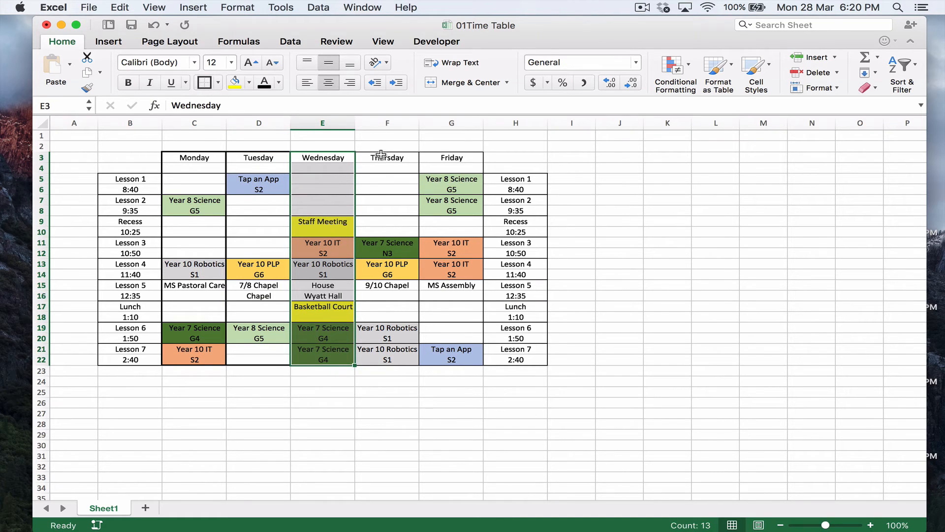
{"action": "left_click_drag", "start_coordinate": [376, 157], "coordinate": [387, 364]}
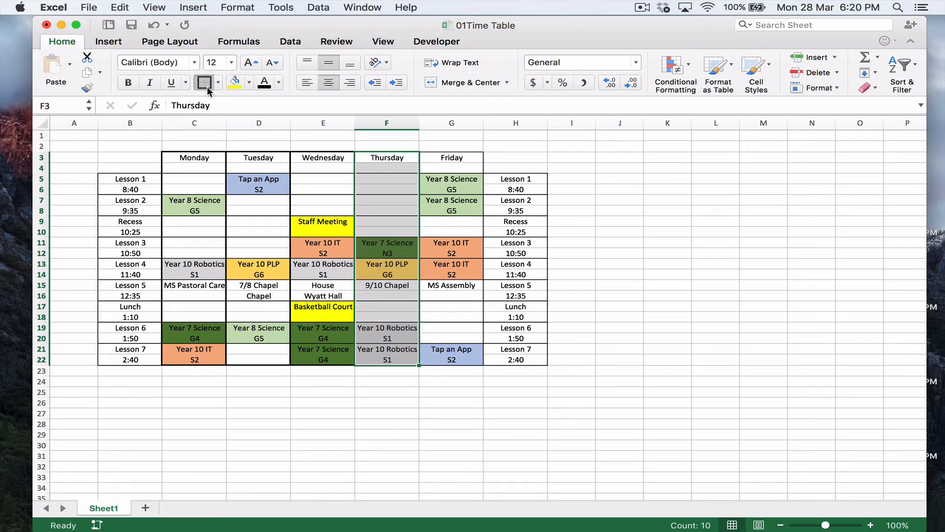
{"action": "left_click_drag", "start_coordinate": [457, 157], "coordinate": [452, 362]}
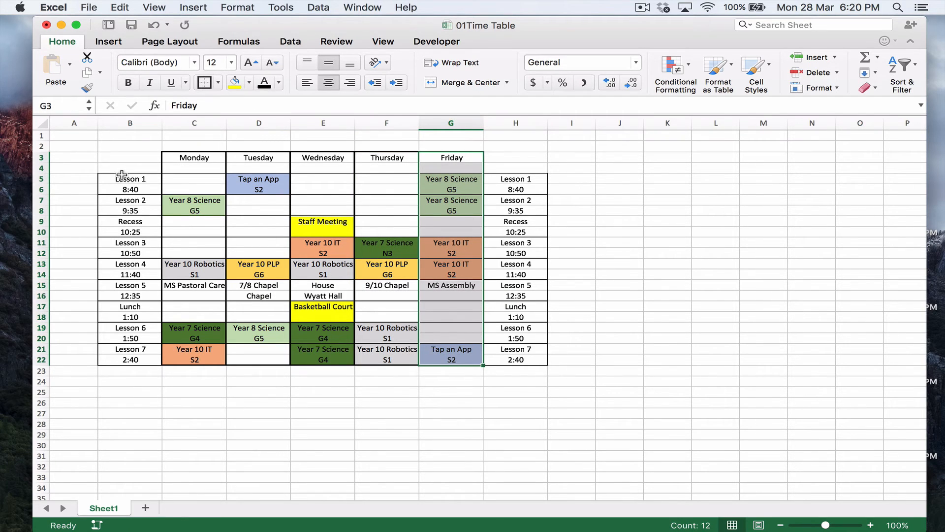
Step: Apply a thick box border around Lessons 1–2 (B5:H8), Recess (B9:H10) and Lessons 3–5 (B11:H16)
{"action": "left_click_drag", "start_coordinate": [123, 179], "coordinate": [518, 210]}
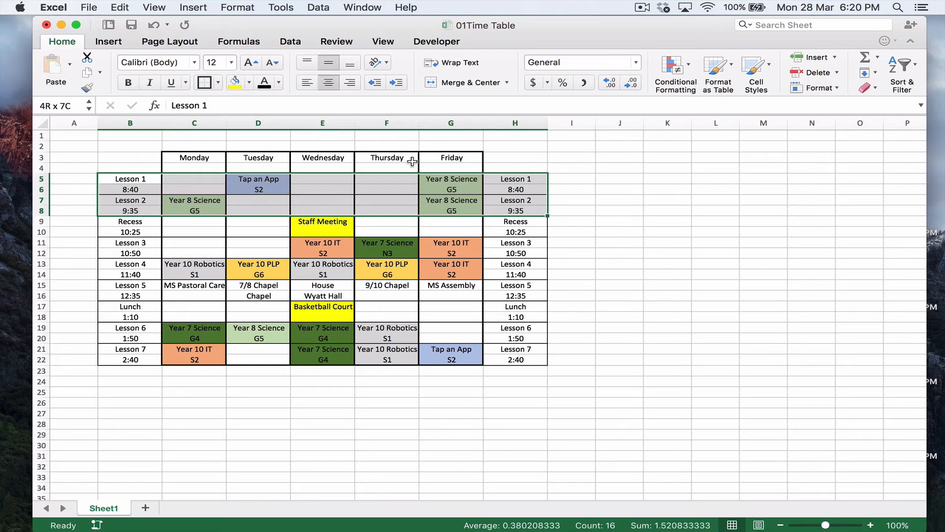
{"action": "left_click", "coordinate": [204, 83]}
{"action": "left_click_drag", "start_coordinate": [141, 224], "coordinate": [512, 234]}
{"action": "left_click", "coordinate": [204, 83]}
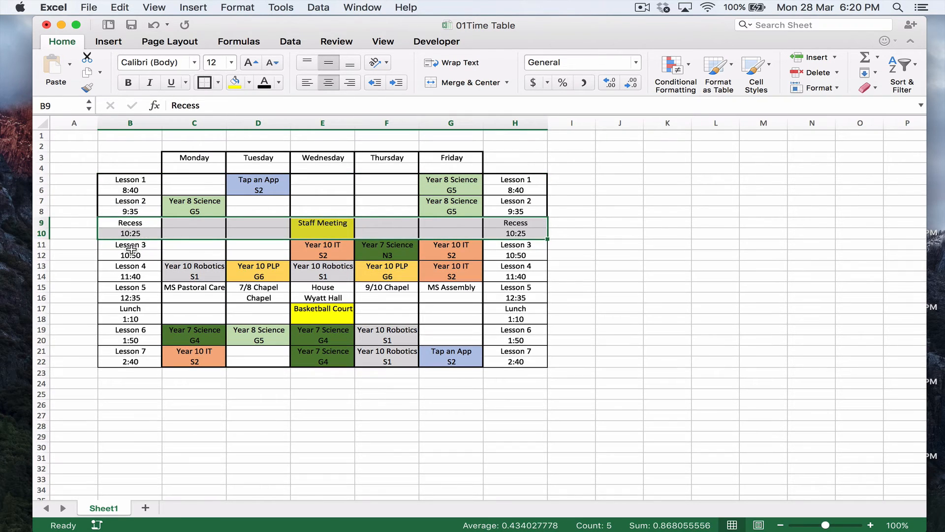
{"action": "left_click_drag", "start_coordinate": [130, 250], "coordinate": [512, 297]}
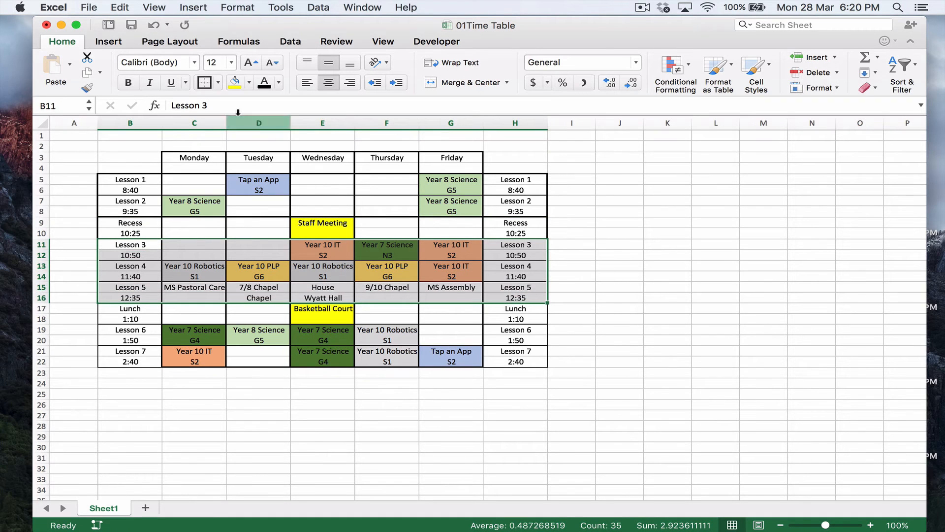
{"action": "left_click", "coordinate": [204, 83]}
Step: Apply a thick box border around Lunch (B17:H18), Lessons 6–7 (B19:H22) and the Lesson 5 row (B15:H16)
{"action": "left_click_drag", "start_coordinate": [148, 312], "coordinate": [514, 315]}
{"action": "left_click", "coordinate": [204, 83]}
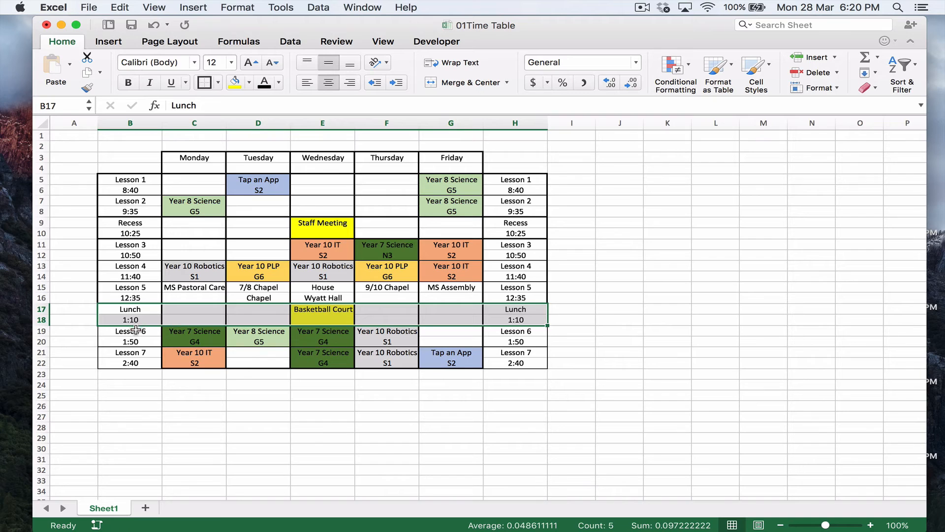
{"action": "left_click_drag", "start_coordinate": [135, 330], "coordinate": [515, 364]}
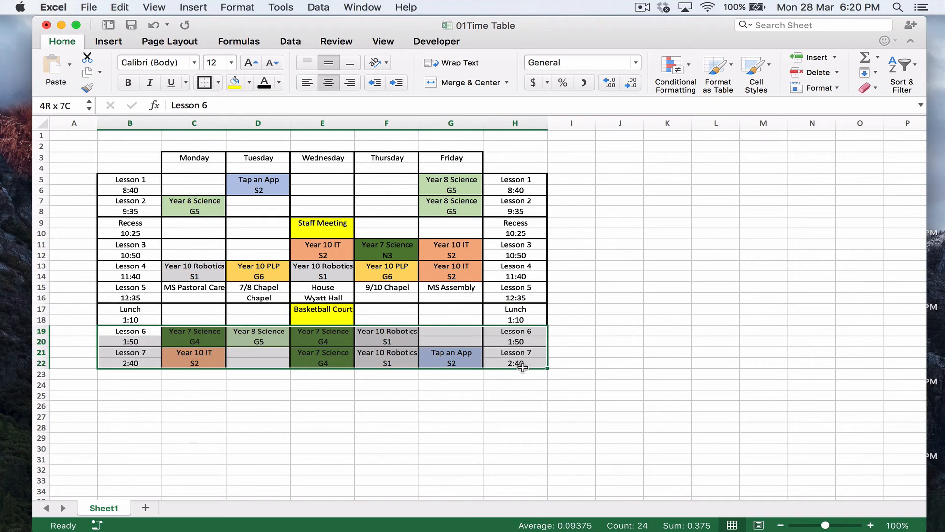
{"action": "left_click", "coordinate": [202, 84]}
{"action": "left_click", "coordinate": [586, 309]}
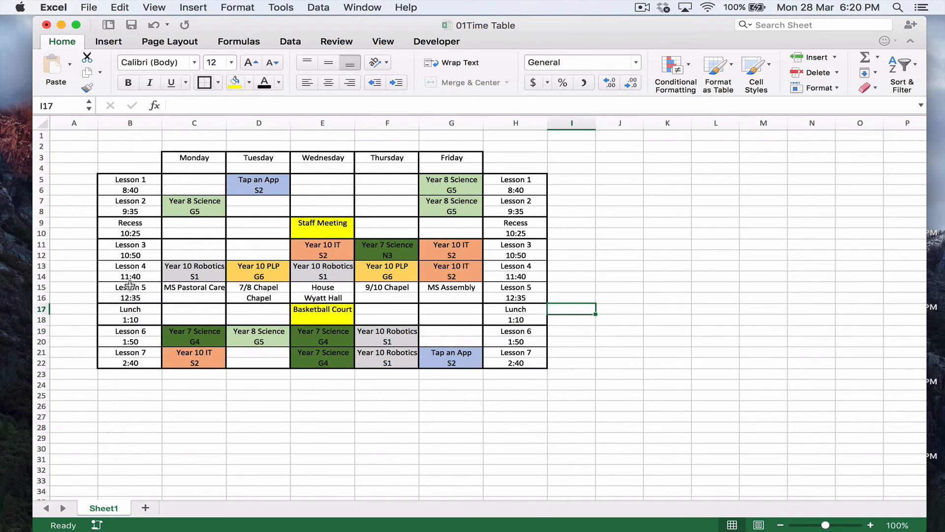
{"action": "left_click_drag", "start_coordinate": [130, 285], "coordinate": [514, 298]}
{"action": "left_click", "coordinate": [205, 83]}
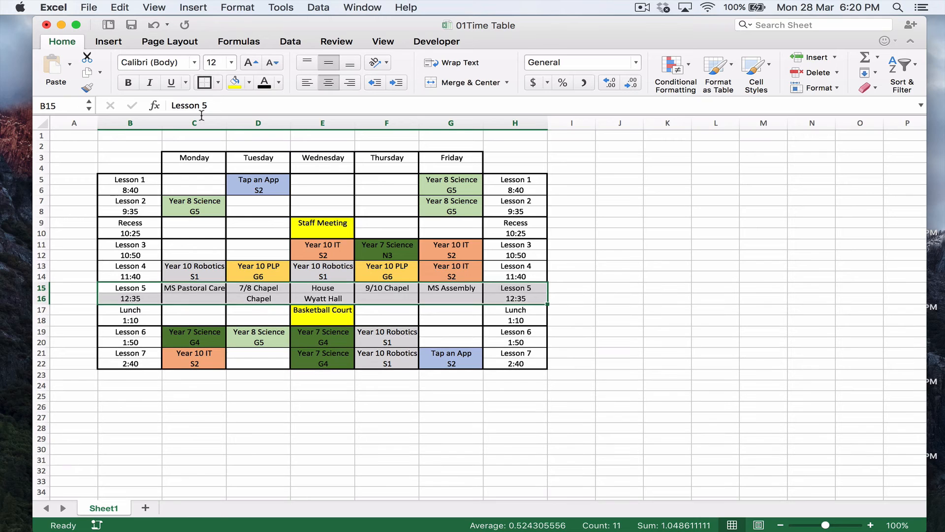
{"action": "left_click", "coordinate": [620, 290]}
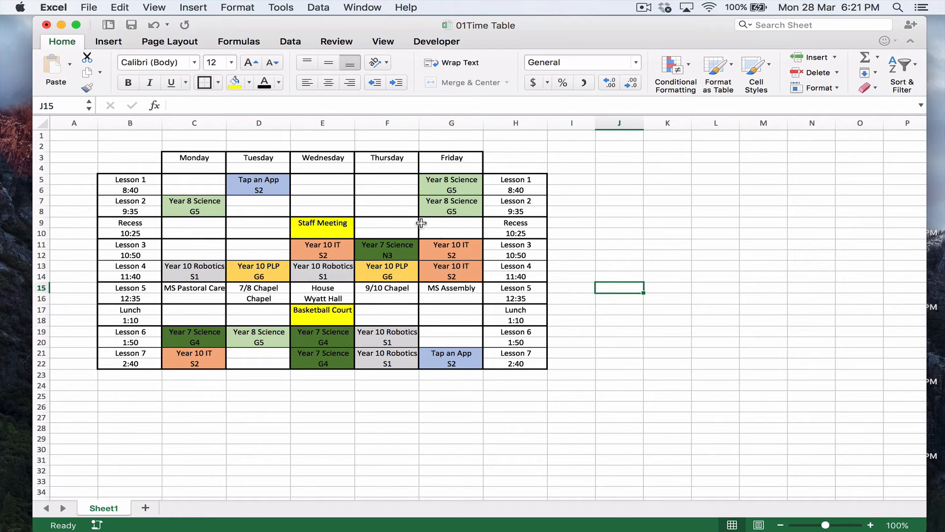
Step: Widen columns B to H equally and increase the height of rows 3 to 22
{"action": "left_click_drag", "start_coordinate": [130, 123], "coordinate": [515, 123]}
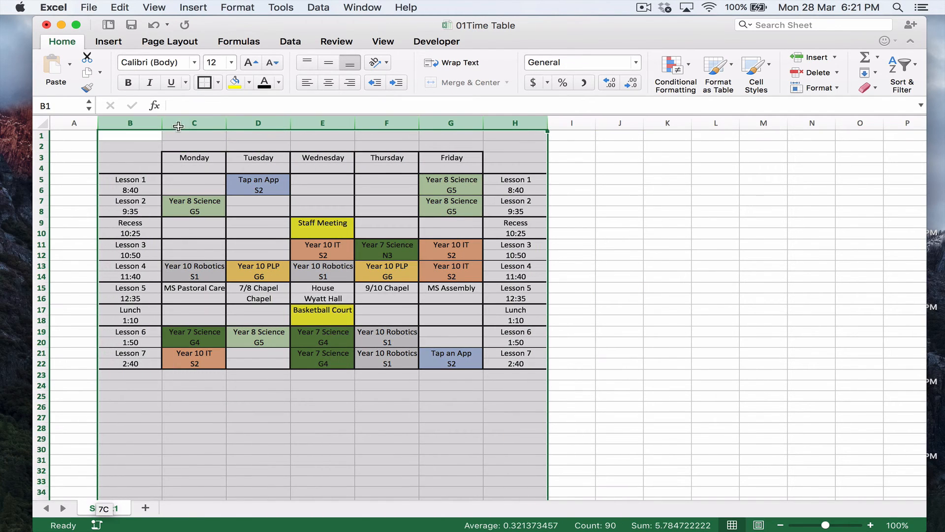
{"action": "left_click_drag", "start_coordinate": [161, 120], "coordinate": [168, 120]}
{"action": "left_click", "coordinate": [139, 168]}
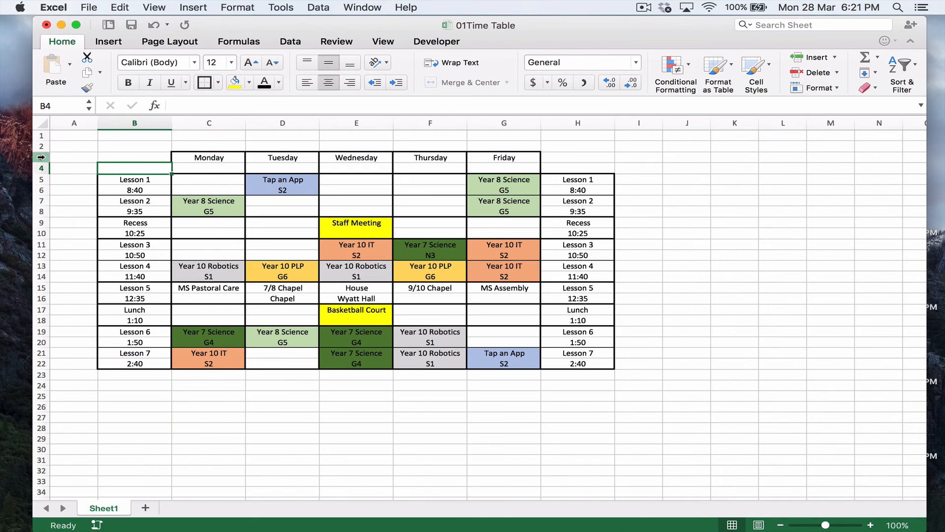
{"action": "left_click_drag", "start_coordinate": [41, 157], "coordinate": [47, 368]}
{"action": "left_click_drag", "start_coordinate": [45, 163], "coordinate": [44, 168]}
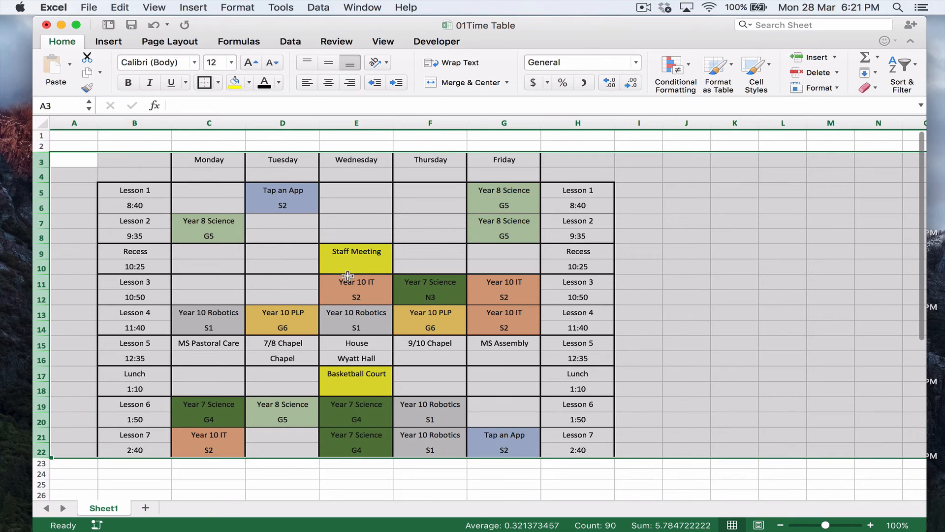
{"action": "left_click", "coordinate": [386, 205]}
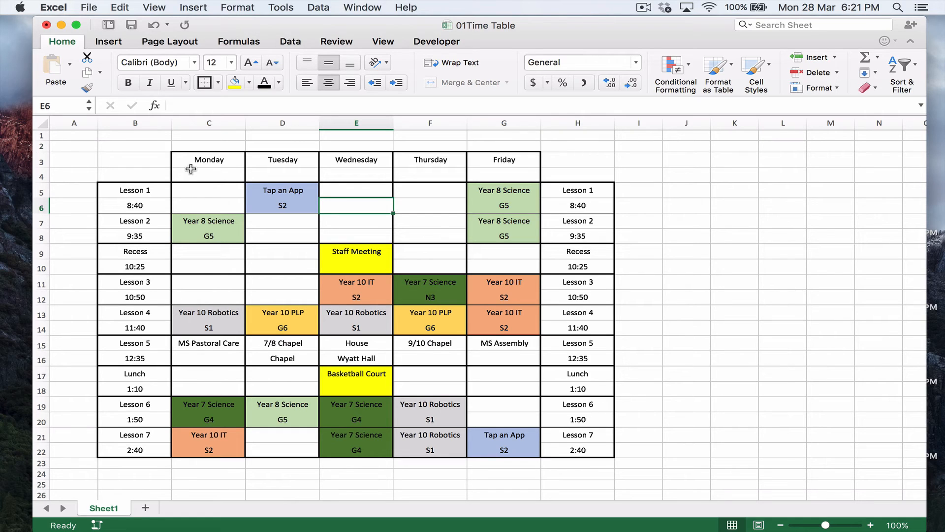
Step: Preview the printout in landscape, scaled to fit 1 page wide by 1 page tall, and leave without printing
{"action": "key", "text": "super+p"}
{"action": "left_click", "coordinate": [626, 229]}
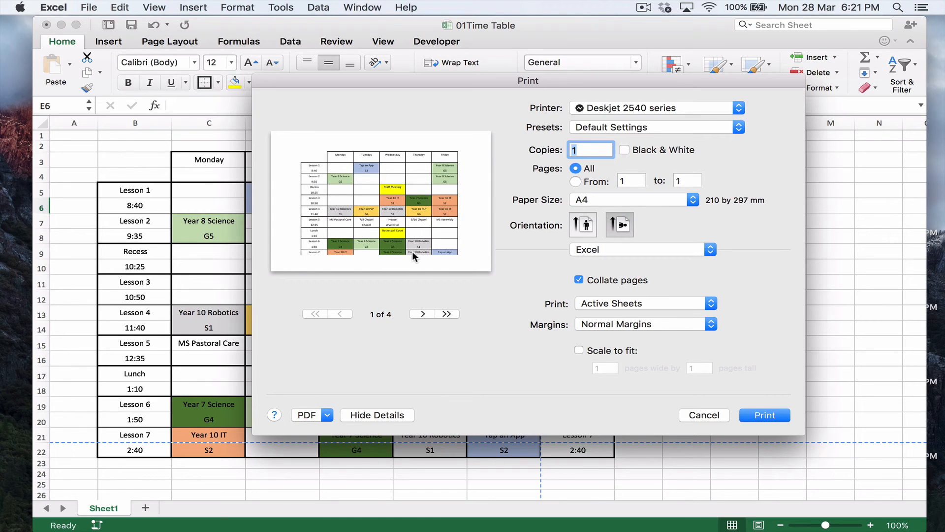
{"action": "left_click", "coordinate": [580, 350]}
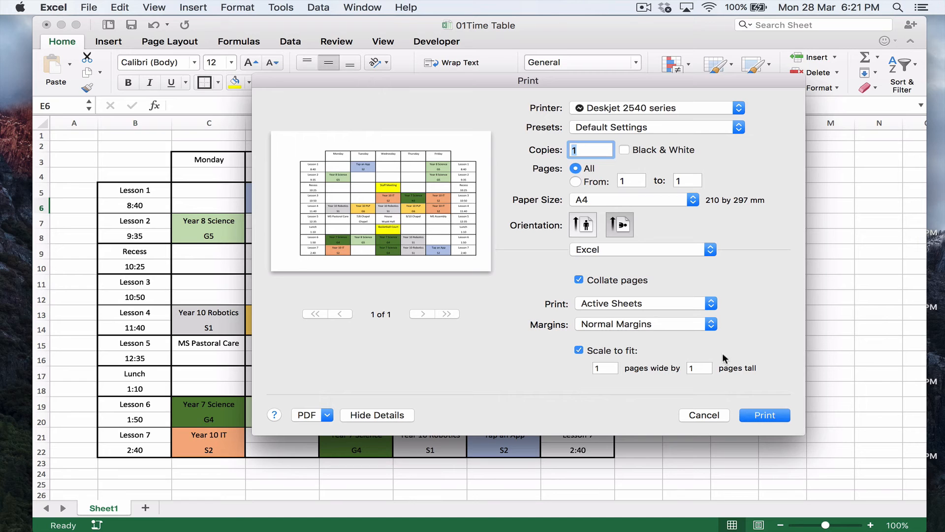
{"action": "left_click", "coordinate": [715, 415]}
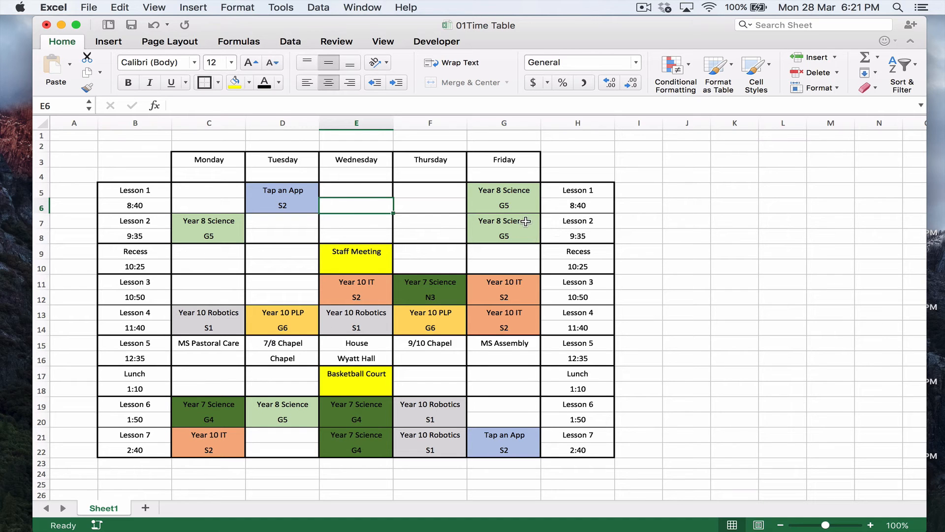
Step: Switch to the timetable reproduction document in Word, examine its sample timetable, and return to the Excel workbook
{"action": "key", "text": "ctrl+Up"}
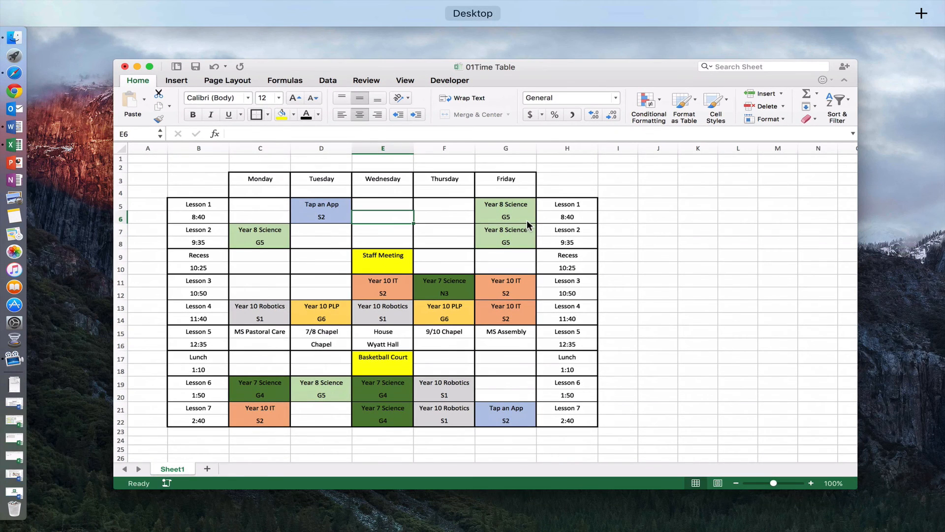
{"action": "left_click", "coordinate": [297, 423]}
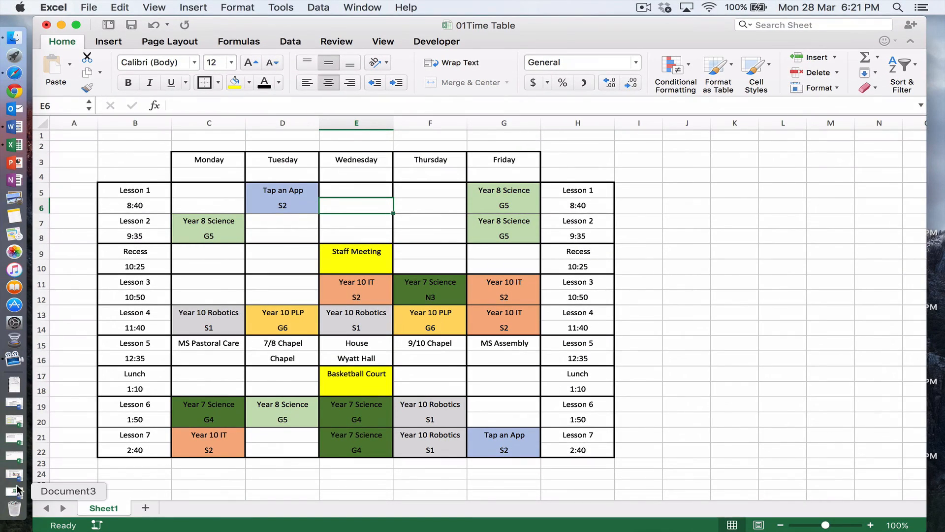
{"action": "left_click", "coordinate": [15, 456]}
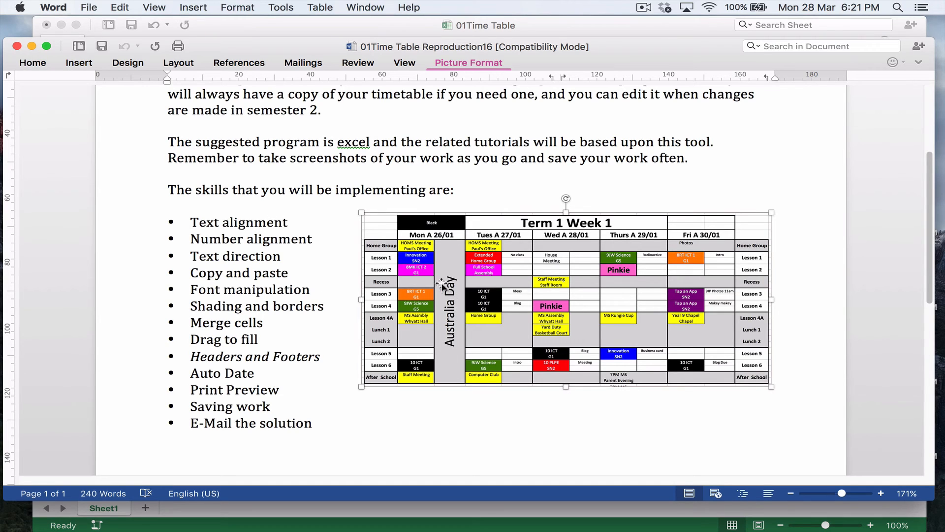
{"action": "key", "text": "super+Tab"}
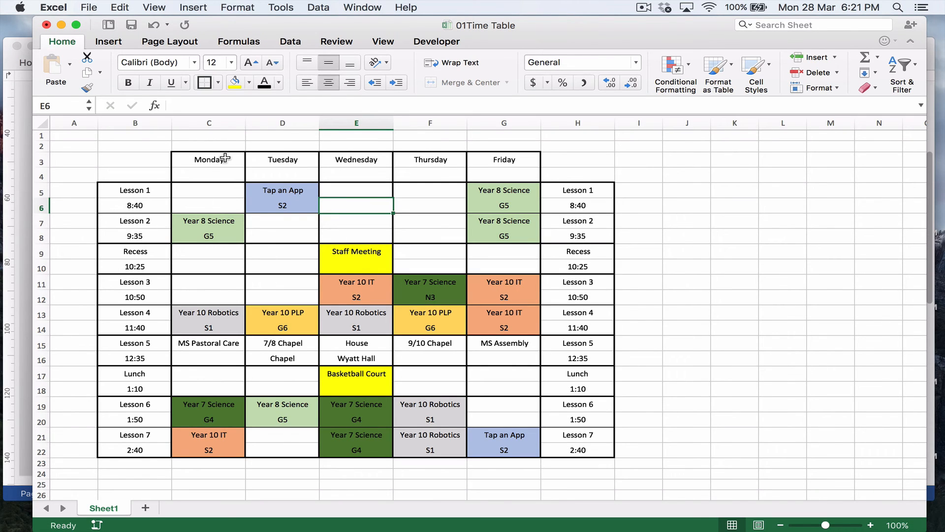
Step: Try to angle the Monday heading in C3:C4 counterclockwise
{"action": "left_click_drag", "start_coordinate": [225, 158], "coordinate": [225, 170]}
{"action": "left_click", "coordinate": [378, 63]}
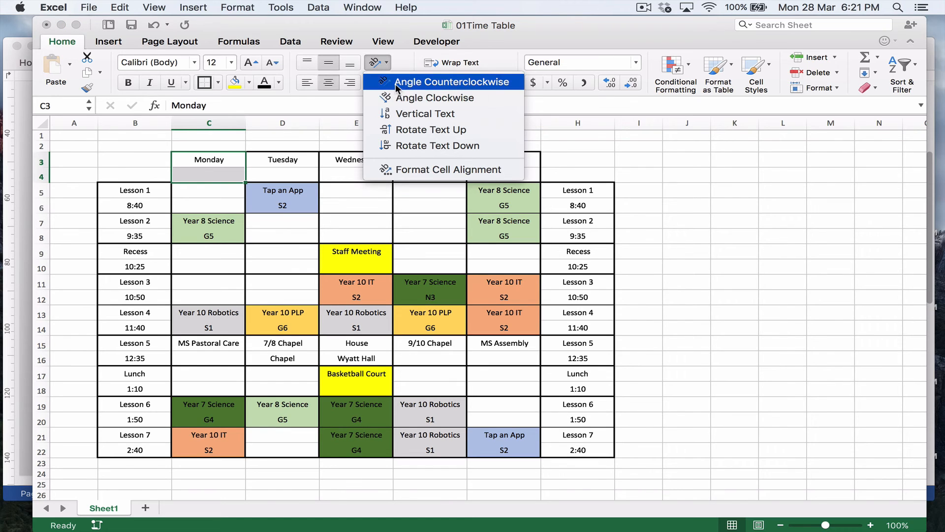
{"action": "left_click", "coordinate": [396, 84]}
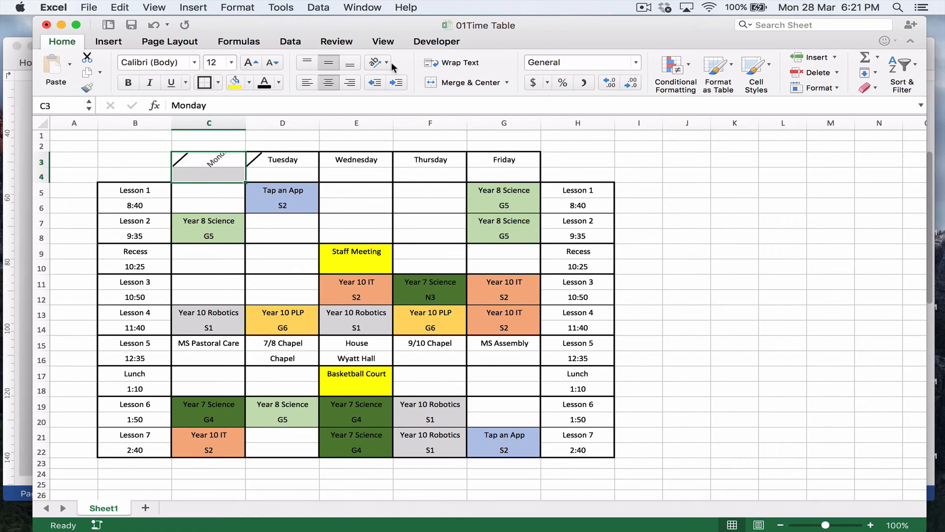
{"action": "left_click", "coordinate": [387, 62]}
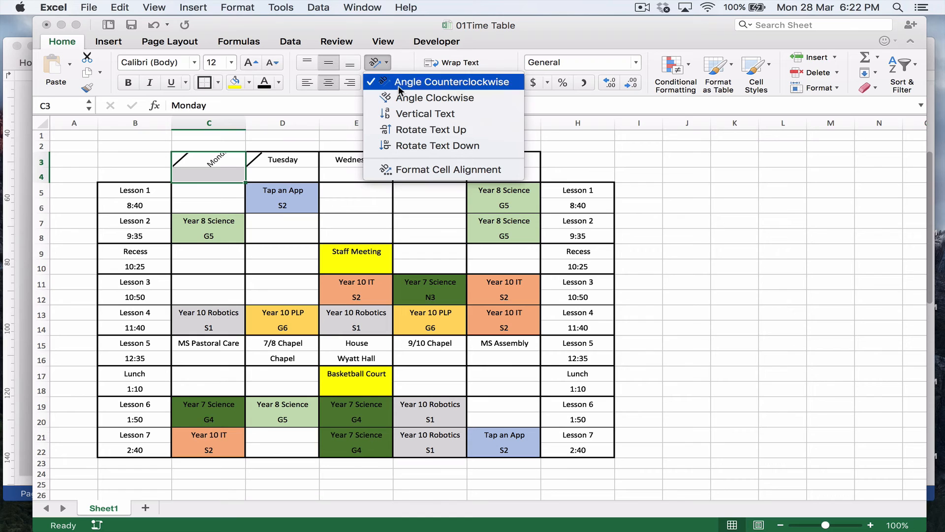
{"action": "left_click", "coordinate": [390, 49]}
{"action": "key", "text": "super+z"}
Step: Set the Monday heading's text orientation to 47 degrees, and merge and center C3:C4
{"action": "left_click", "coordinate": [388, 63]}
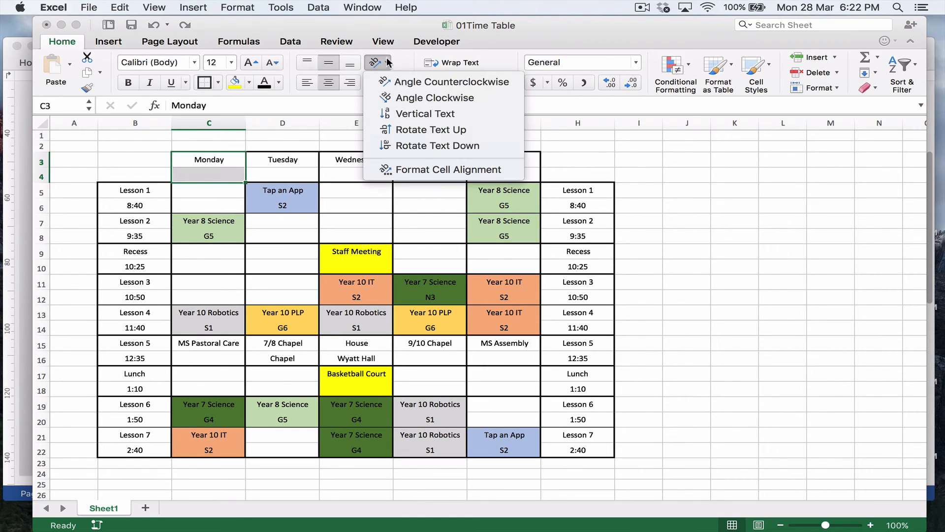
{"action": "left_click", "coordinate": [424, 169]}
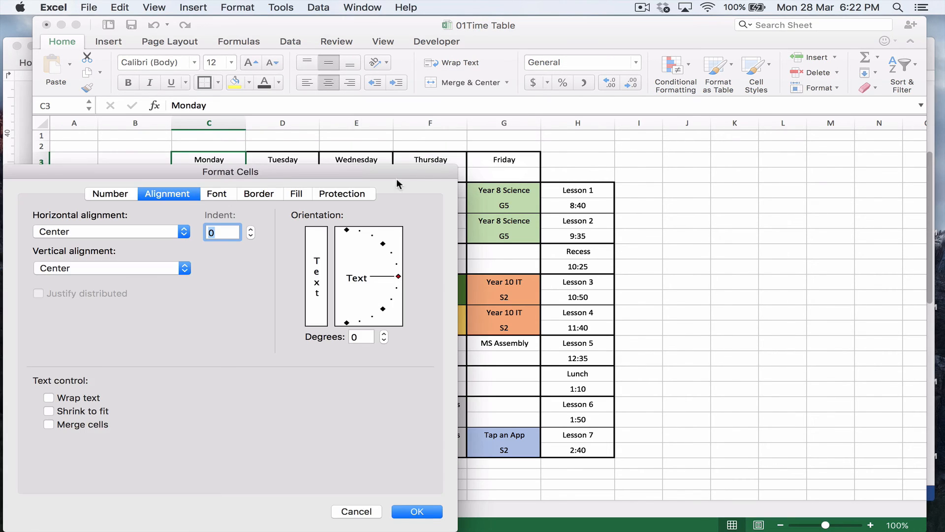
{"action": "left_click_drag", "start_coordinate": [397, 274], "coordinate": [386, 243]}
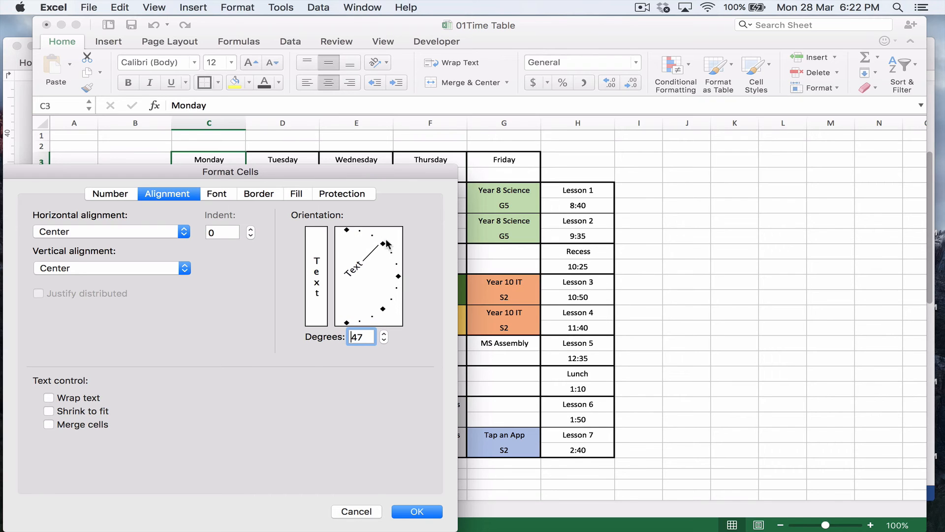
{"action": "left_click", "coordinate": [416, 510]}
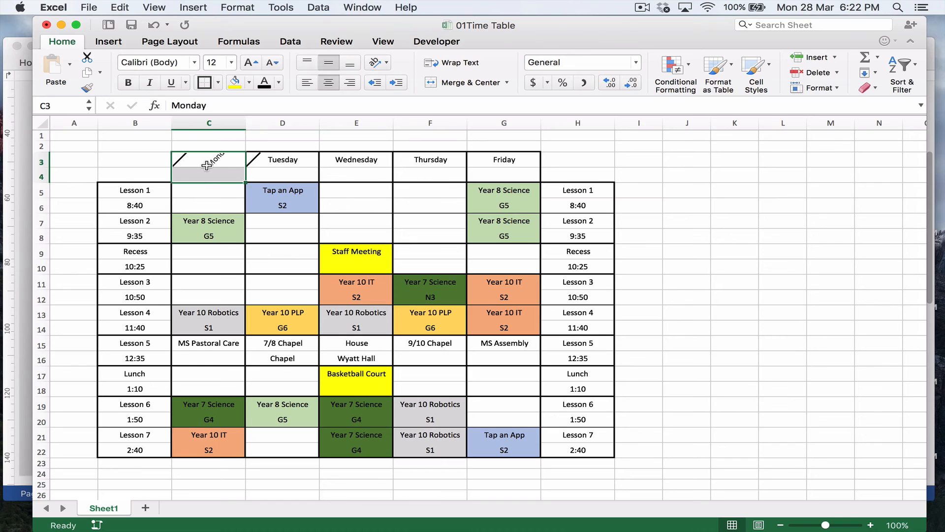
{"action": "left_click", "coordinate": [470, 81]}
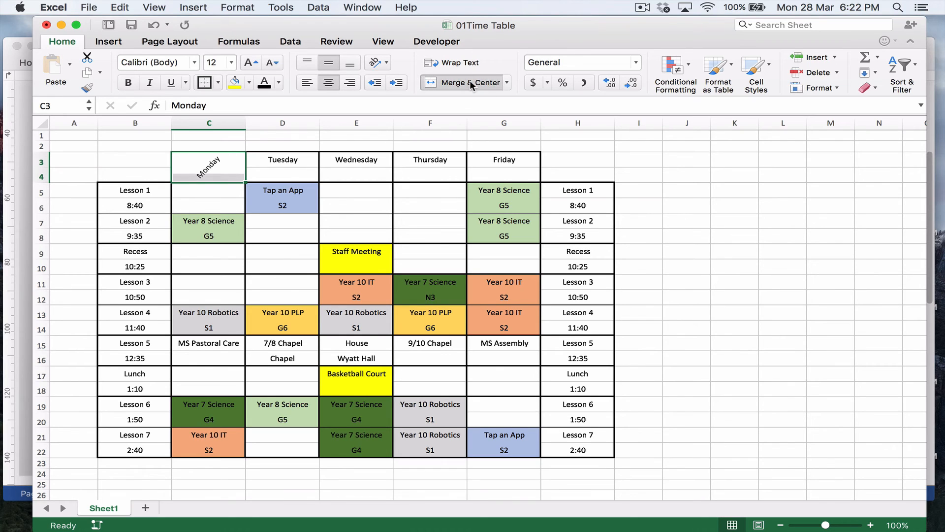
Step: Copy the Monday heading's formatting onto the Tuesday to Friday headings in D3:G4
{"action": "left_click", "coordinate": [284, 167]}
{"action": "left_click", "coordinate": [222, 166]}
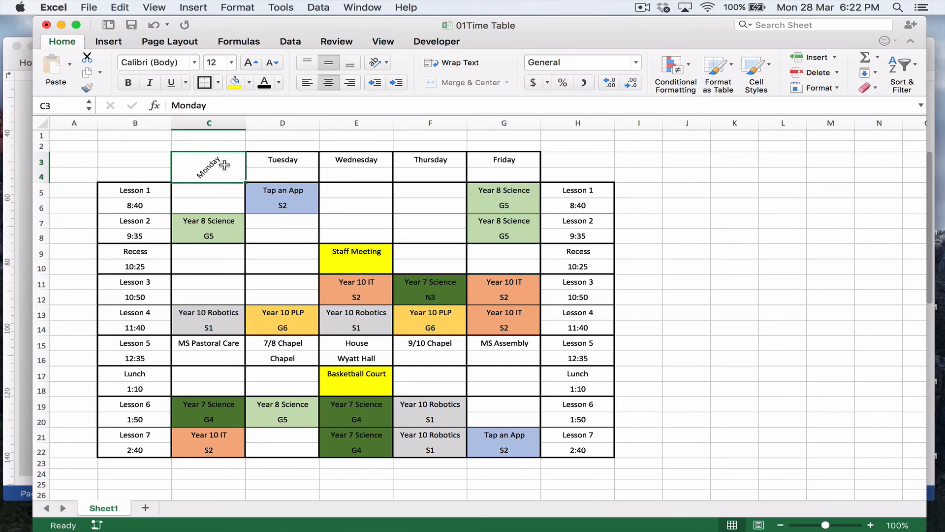
{"action": "left_click", "coordinate": [87, 92]}
{"action": "mouse_move", "coordinate": [265, 162]}
{"action": "left_mouse_down"}
{"action": "mouse_move", "coordinate": [370, 160]}
{"action": "mouse_move", "coordinate": [512, 180]}
{"action": "left_mouse_up"}
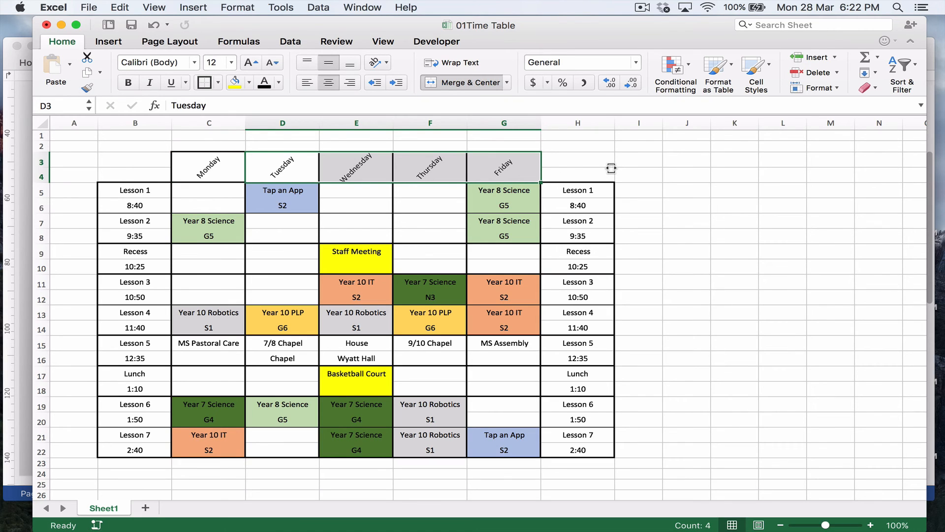
Step: Make the Monday to Friday headings bold and increase the height of rows 3 and 4
{"action": "left_click_drag", "start_coordinate": [222, 172], "coordinate": [495, 162]}
{"action": "left_click", "coordinate": [128, 82]}
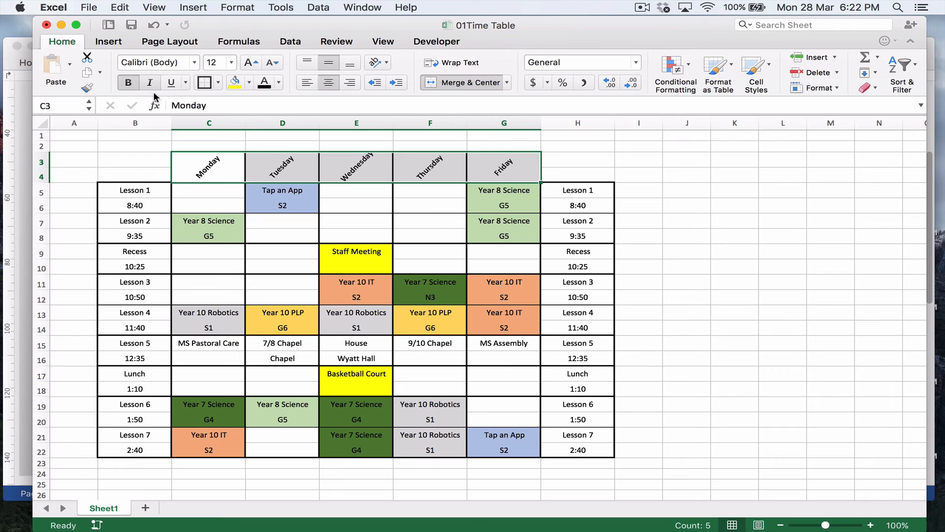
{"action": "left_click_drag", "start_coordinate": [42, 161], "coordinate": [212, 192]}
{"action": "left_click", "coordinate": [212, 191]}
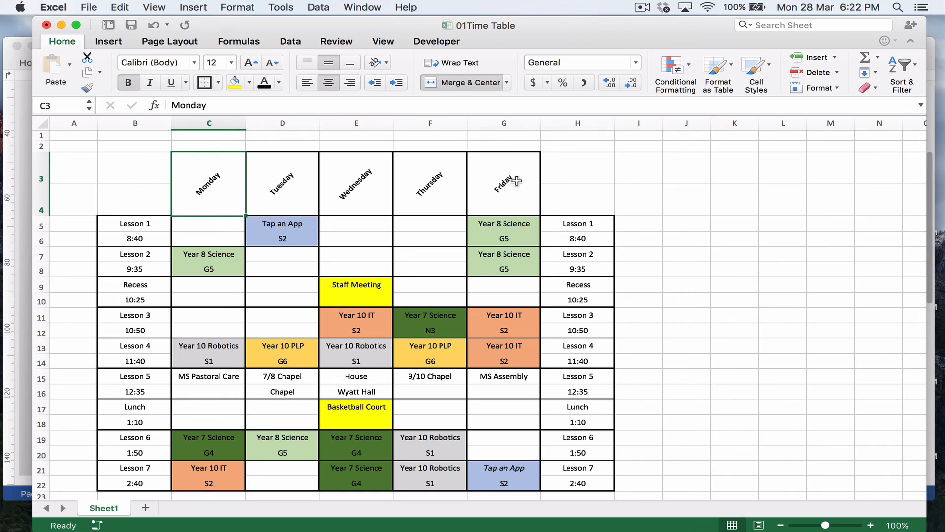
Step: Increase the font size of the Monday to Friday headings to 16
{"action": "left_click_drag", "start_coordinate": [503, 188], "coordinate": [503, 187]}
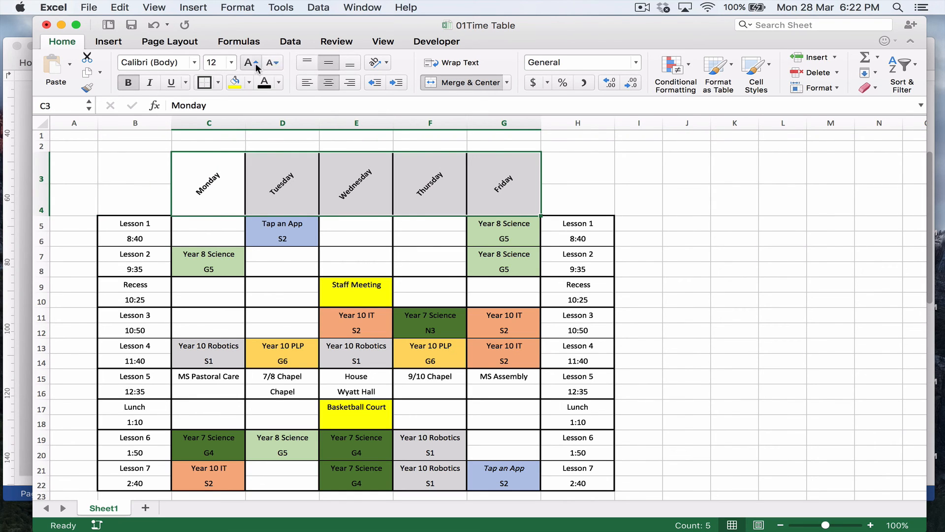
{"action": "key", "text": "super+shift+period"}
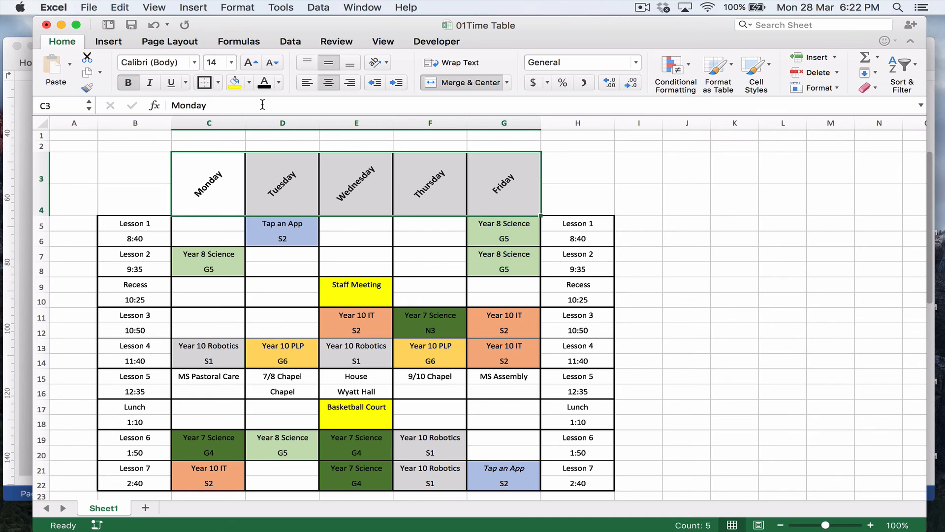
{"action": "key", "text": "super+shift+period"}
{"action": "left_click", "coordinate": [604, 139]}
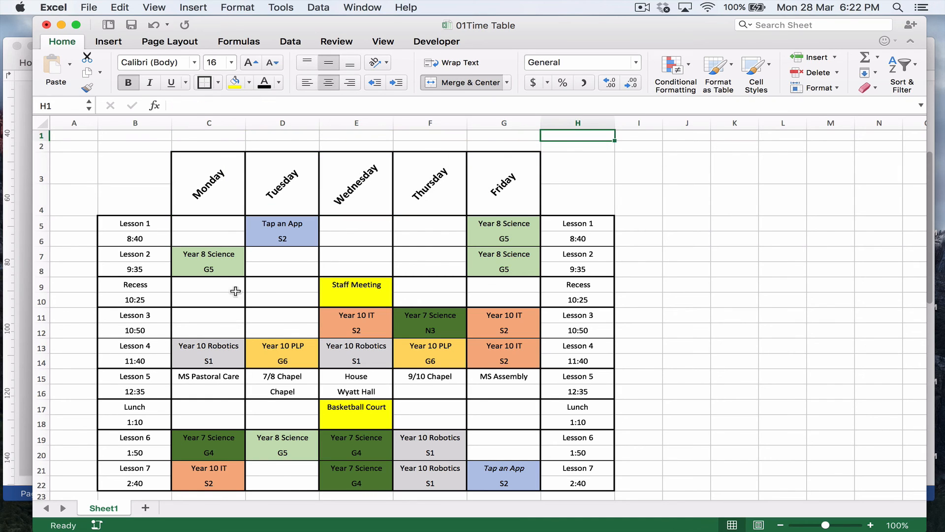
Step: Increase the font size of the lesson and time labels in B5:B22 and H5:H22 to 14 and make them bold
{"action": "left_click_drag", "start_coordinate": [138, 224], "coordinate": [139, 487]}
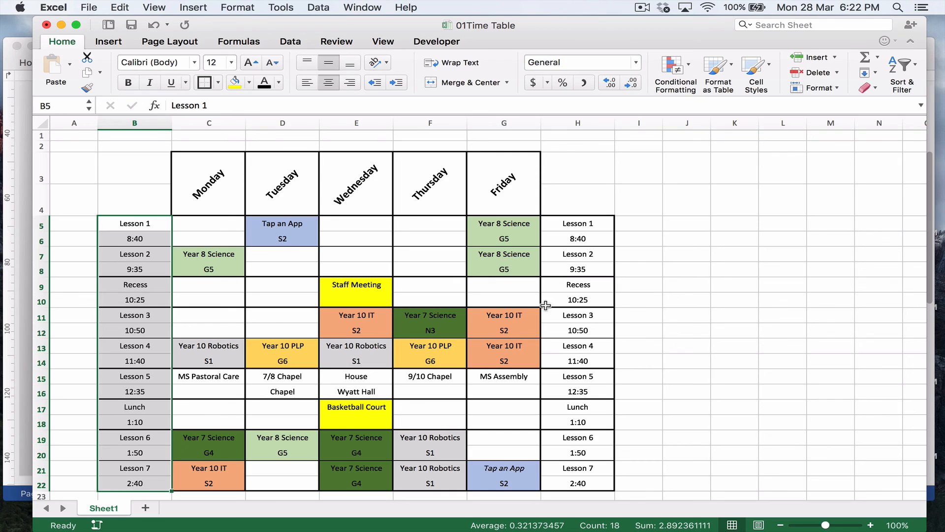
{"action": "left_click_drag", "start_coordinate": [582, 227], "coordinate": [580, 481]}
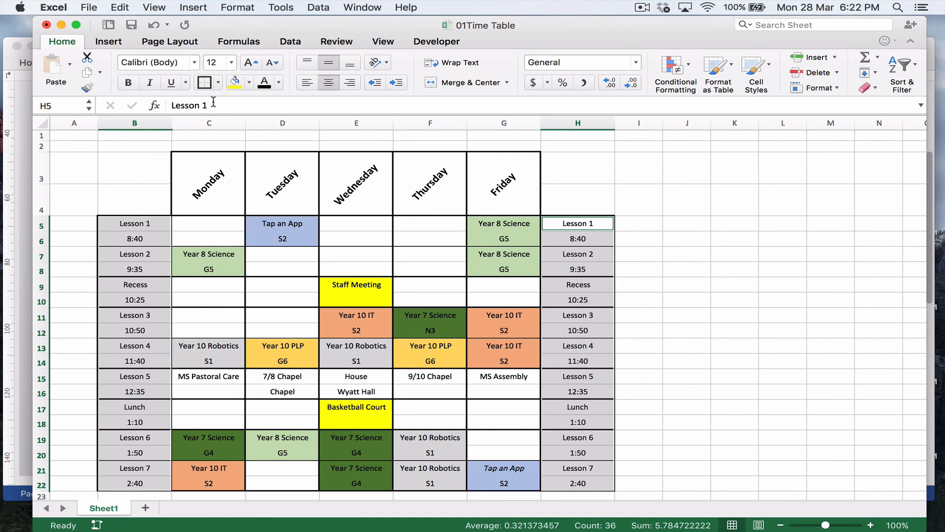
{"action": "key", "text": "super+shift+period"}
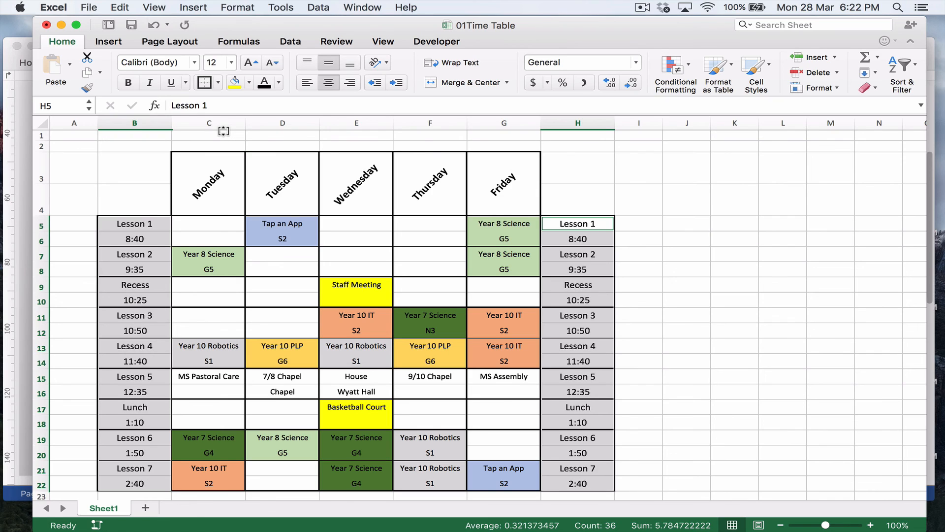
{"action": "key", "text": "super+b"}
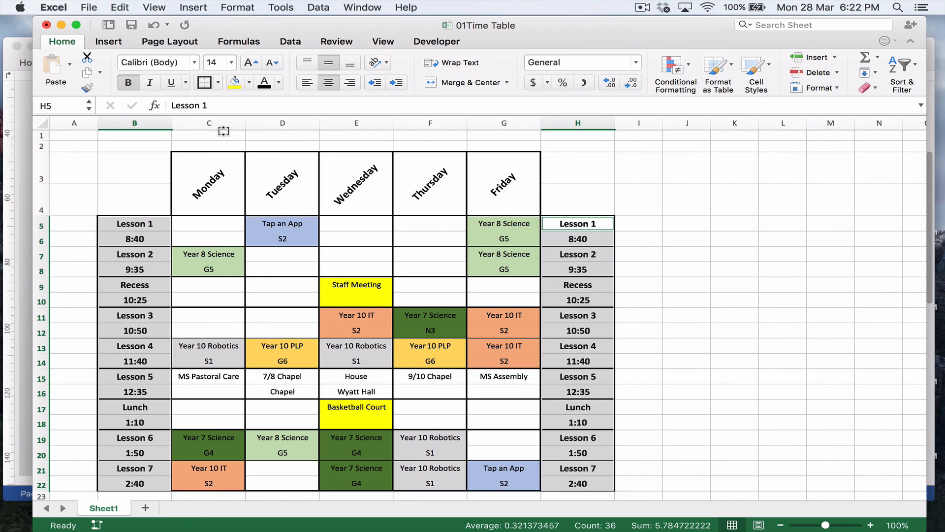
{"action": "left_click", "coordinate": [639, 220]}
{"action": "scroll", "coordinate": [580, 253], "scroll_direction": "down", "scroll_amount": 1}
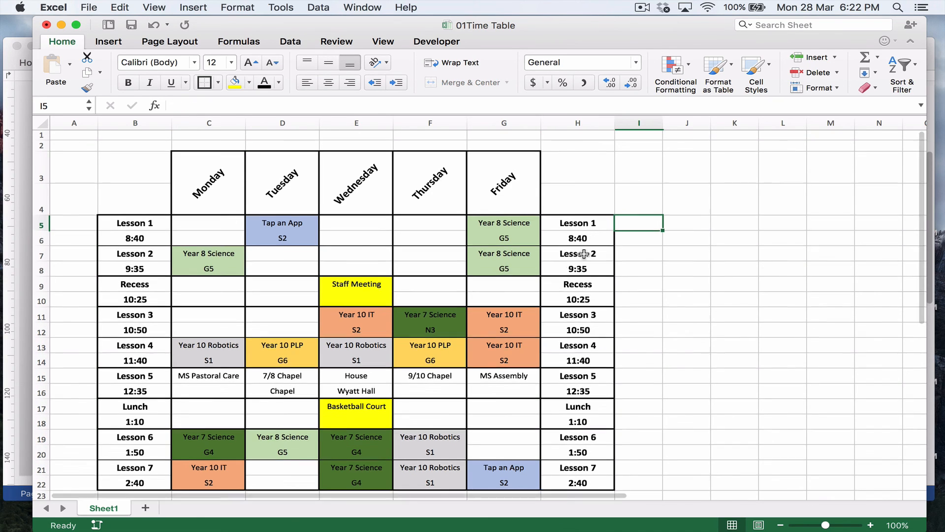
Step: Check the sample timetable in Word, try a white font colour on the entries in C5:G22, and restore black
{"action": "key", "text": "super+Tab"}
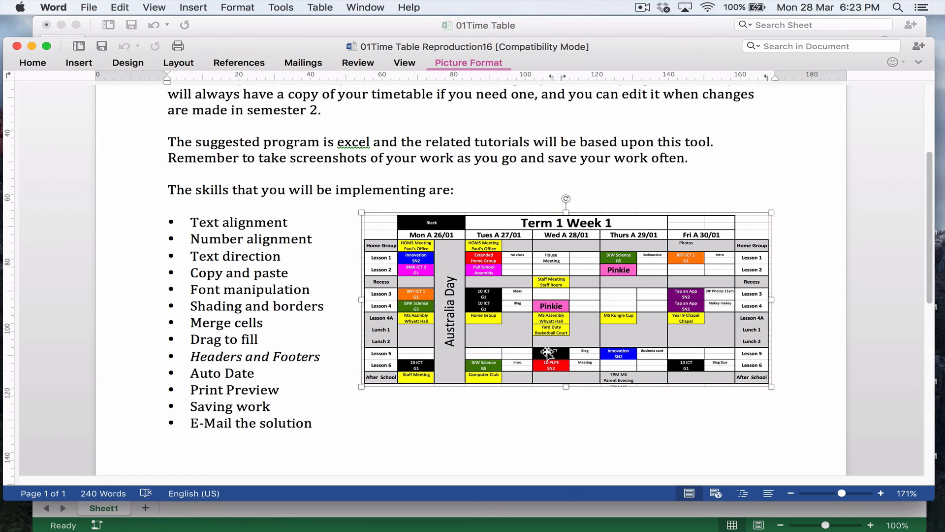
{"action": "key", "text": "super+Tab"}
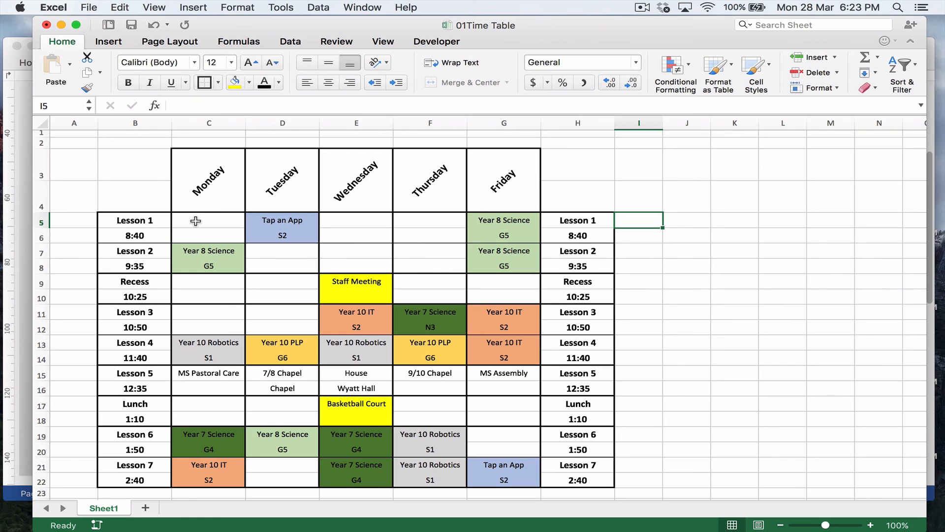
{"action": "left_click_drag", "start_coordinate": [198, 222], "coordinate": [508, 479]}
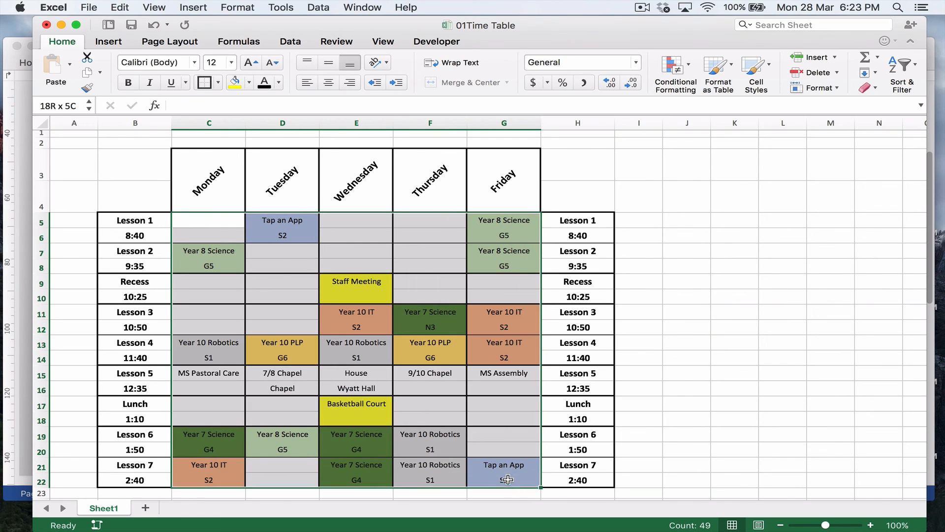
{"action": "left_click", "coordinate": [280, 83]}
{"action": "left_click", "coordinate": [266, 142]}
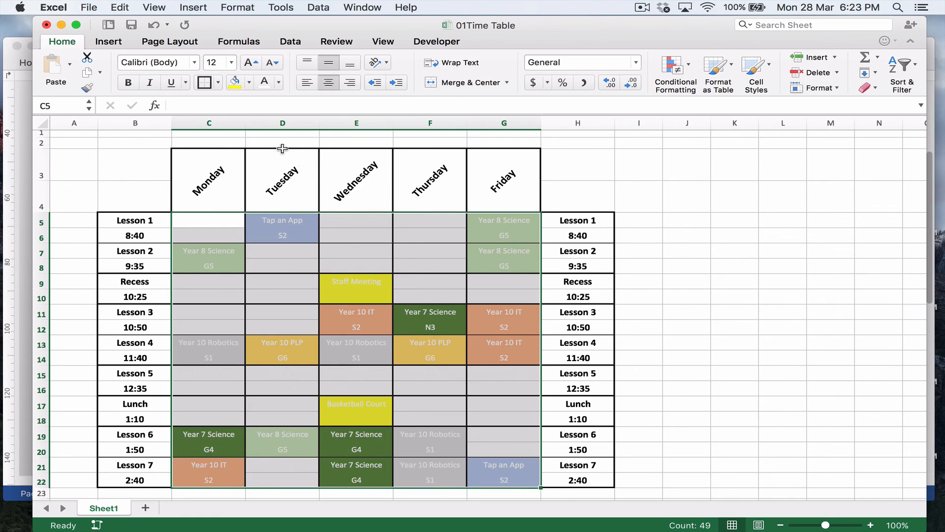
{"action": "left_click", "coordinate": [279, 83]}
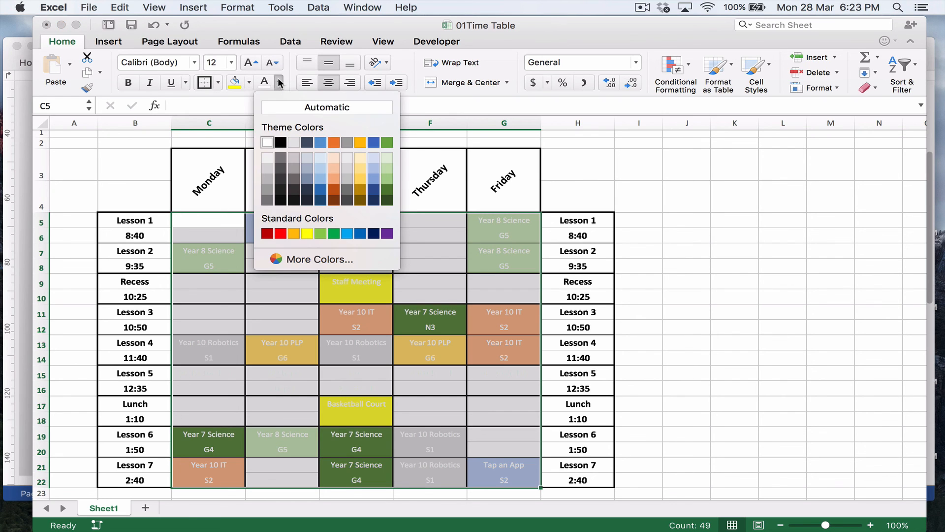
{"action": "left_click", "coordinate": [281, 143]}
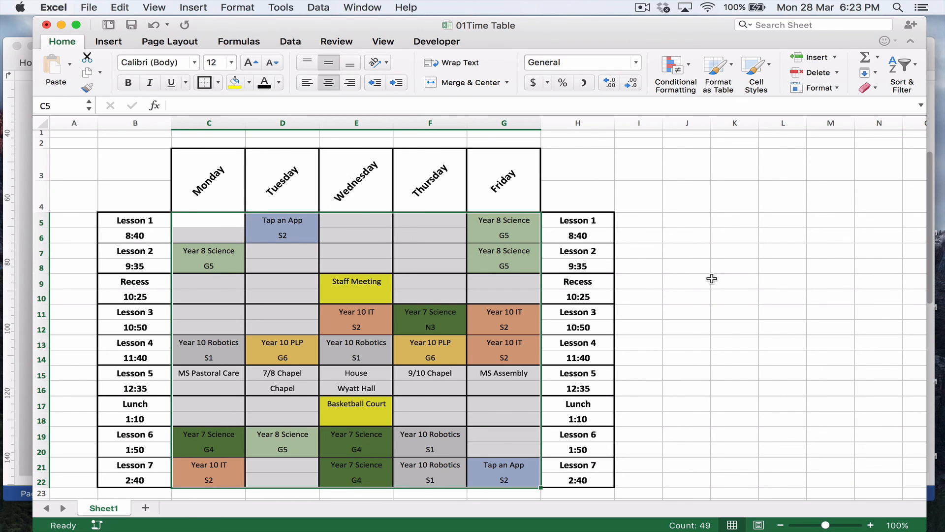
Step: Review the sample timetable and skills list in the Word document, and return to the Excel timetable
{"action": "key", "text": "super+Tab"}
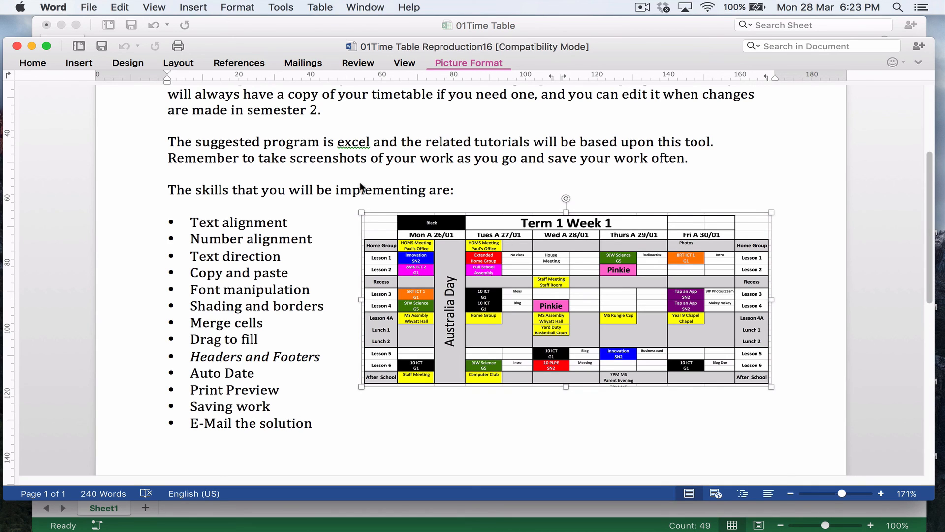
{"action": "key", "text": "super+Tab"}
{"action": "left_click", "coordinate": [398, 215]}
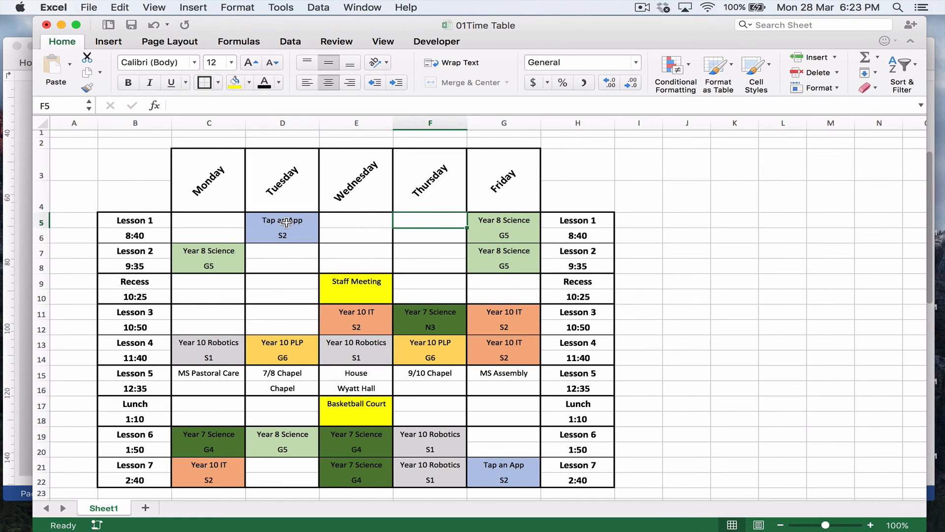